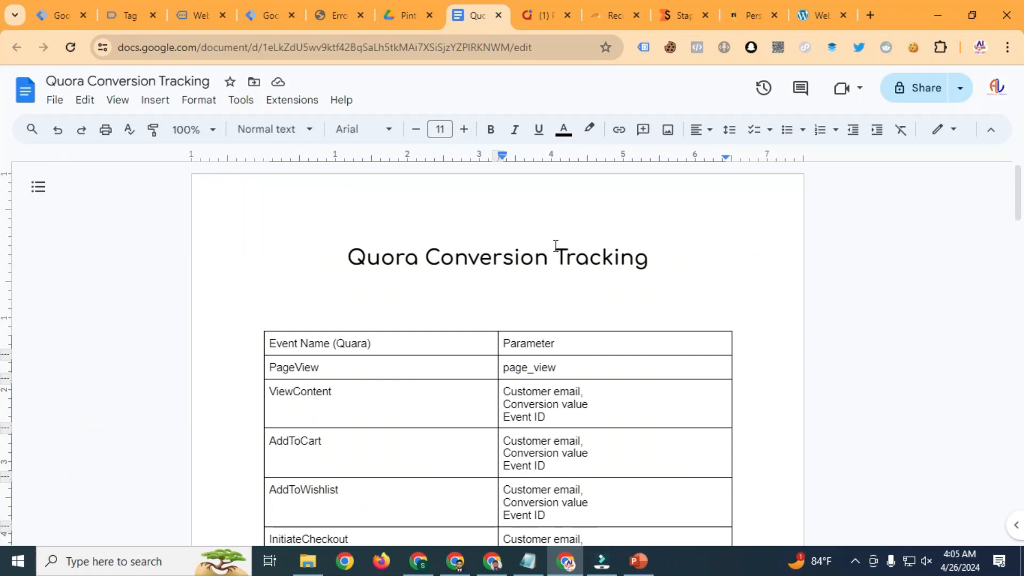
Step: Review the table of Quora event names and their parameters in the Quora Conversion Tracking document
scroll(554, 246, down, 4)
scroll(552, 245, up, 1)
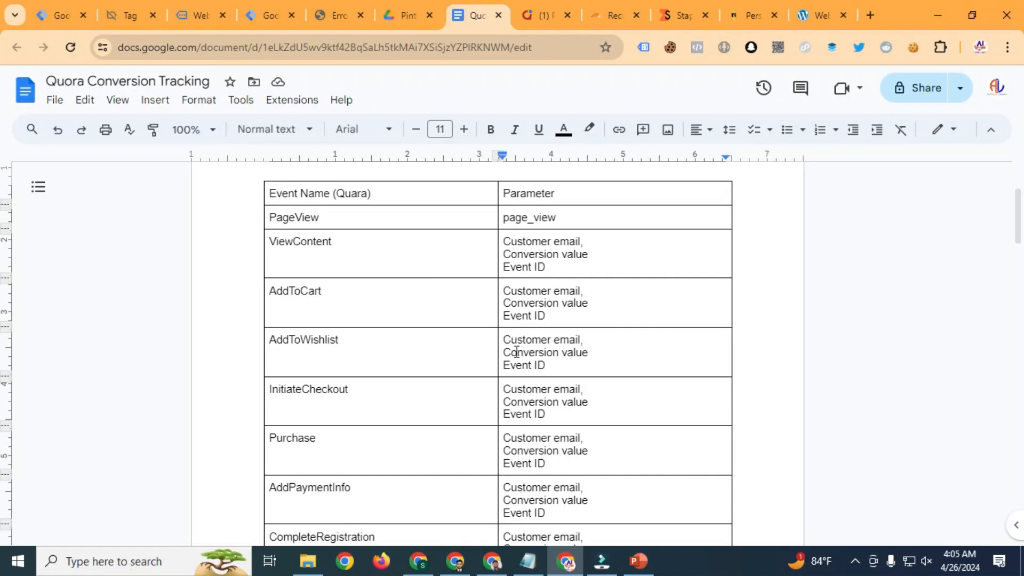
scroll(516, 352, down, 2)
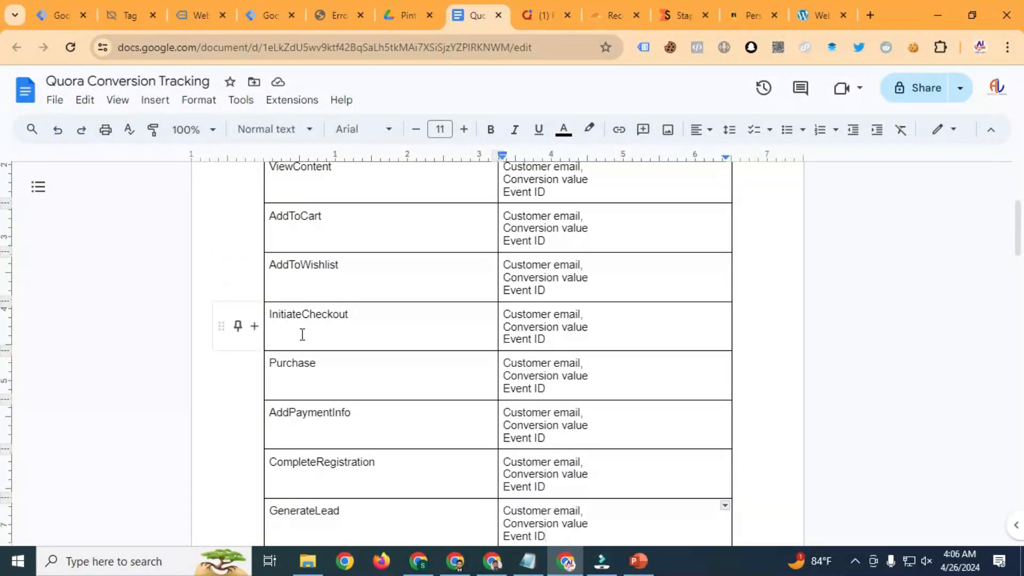
scroll(376, 385, down, 1)
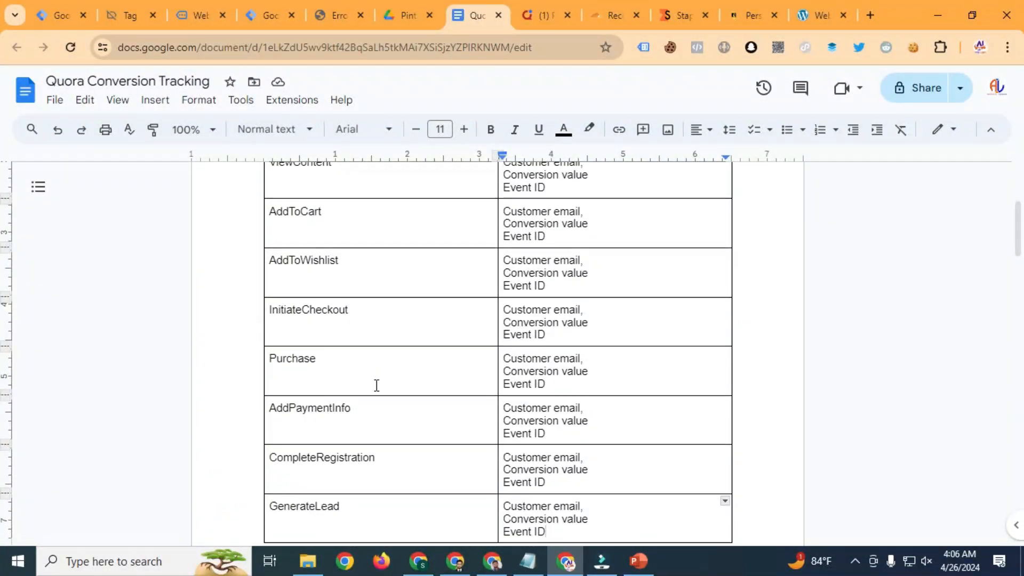
scroll(376, 385, down, 2)
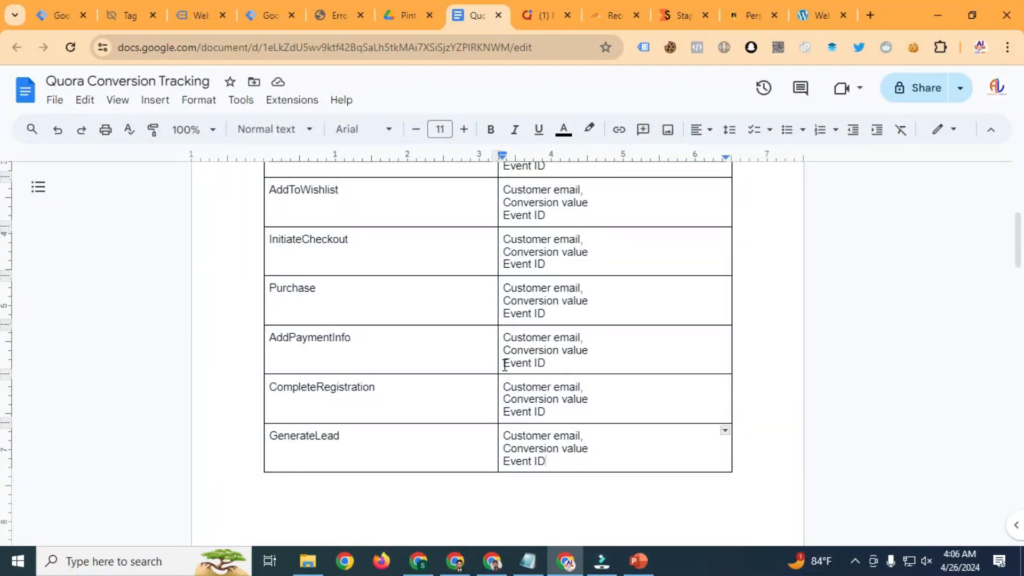
scroll(505, 364, down, 2)
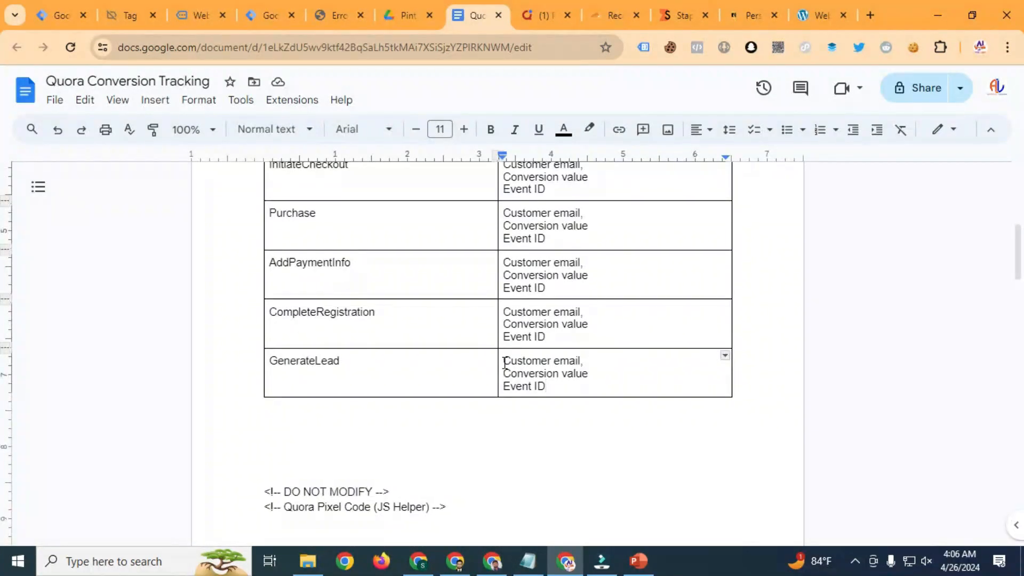
scroll(505, 363, up, 2)
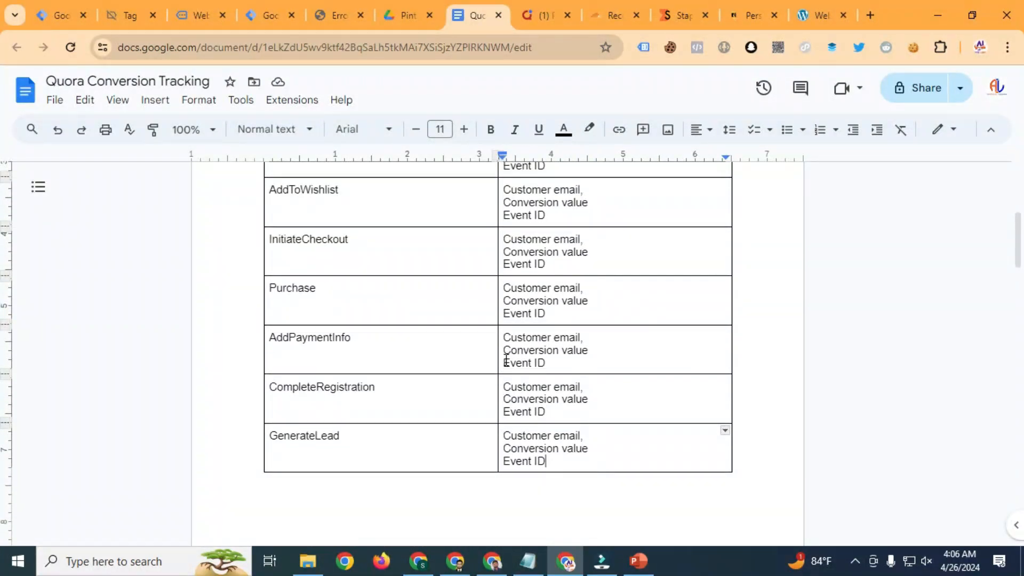
scroll(506, 360, up, 2)
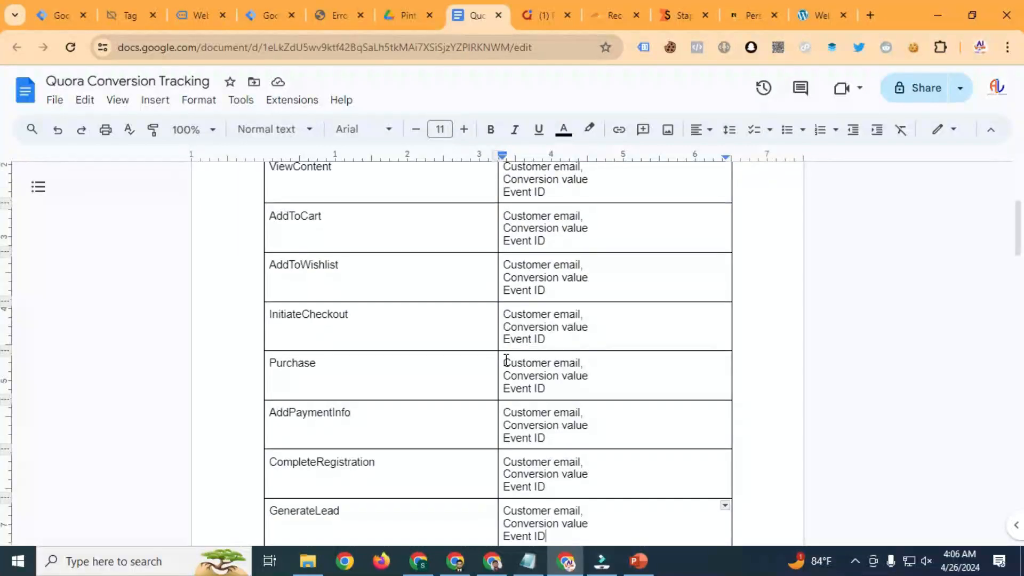
scroll(506, 360, up, 2)
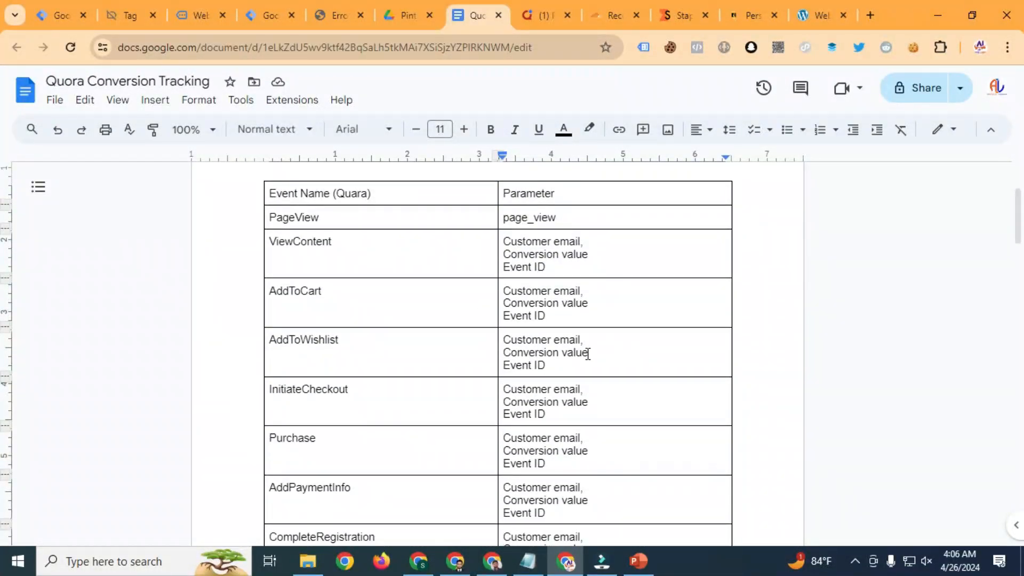
click(571, 242)
scroll(613, 340, up, 3)
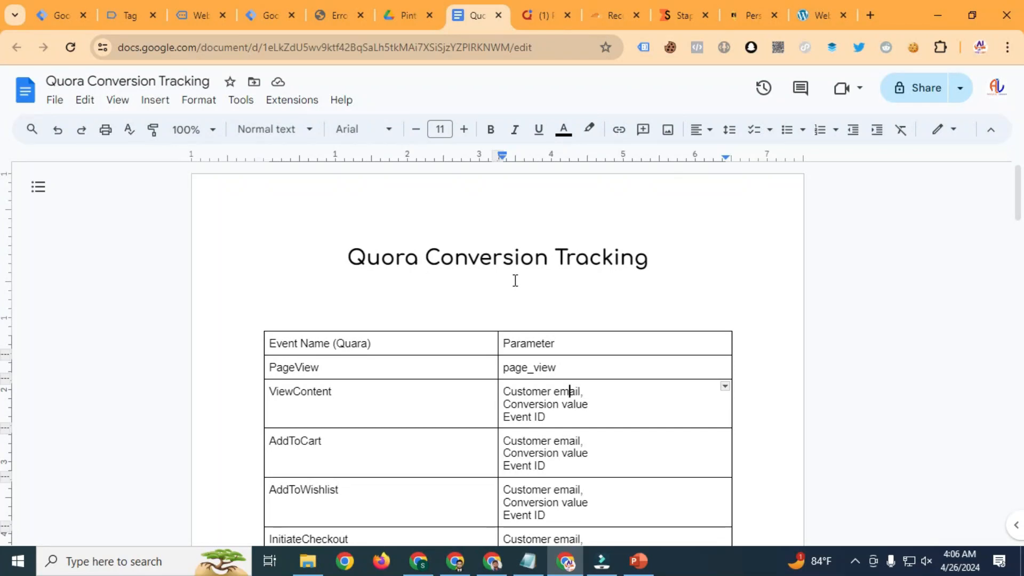
Step: Switch to Quora Ads and examine the pixel events' activity status, sorting them by occurrences in the past 15 minutes
click(539, 16)
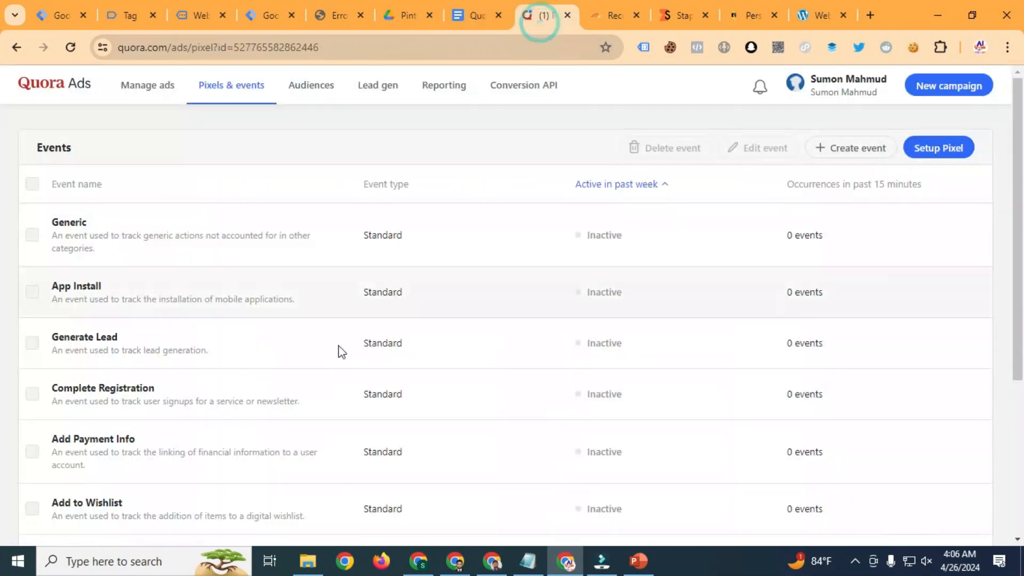
drag(101, 137, 78, 85)
click(70, 76)
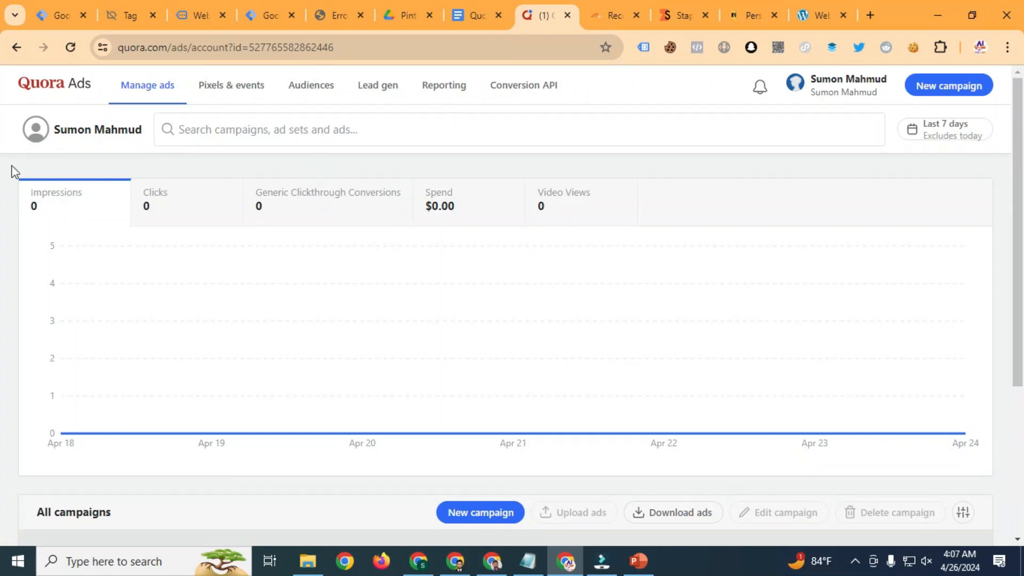
click(216, 90)
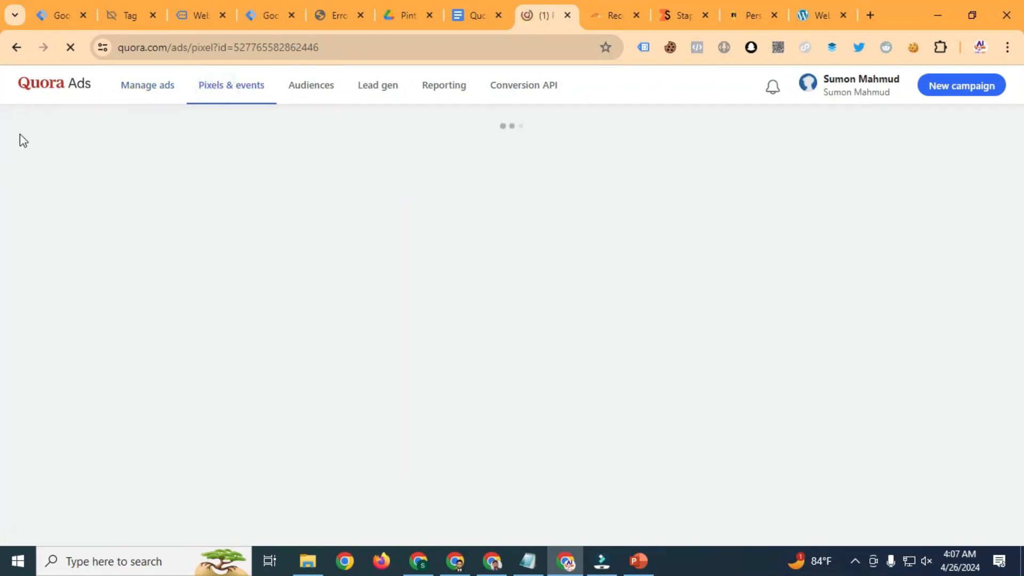
scroll(437, 168, down, 1)
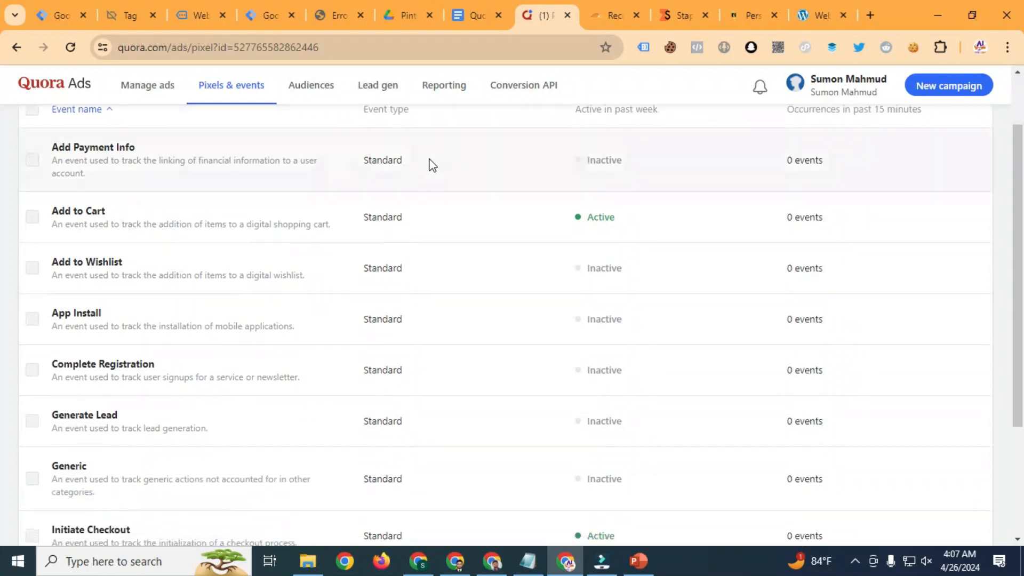
scroll(669, 245, up, 1)
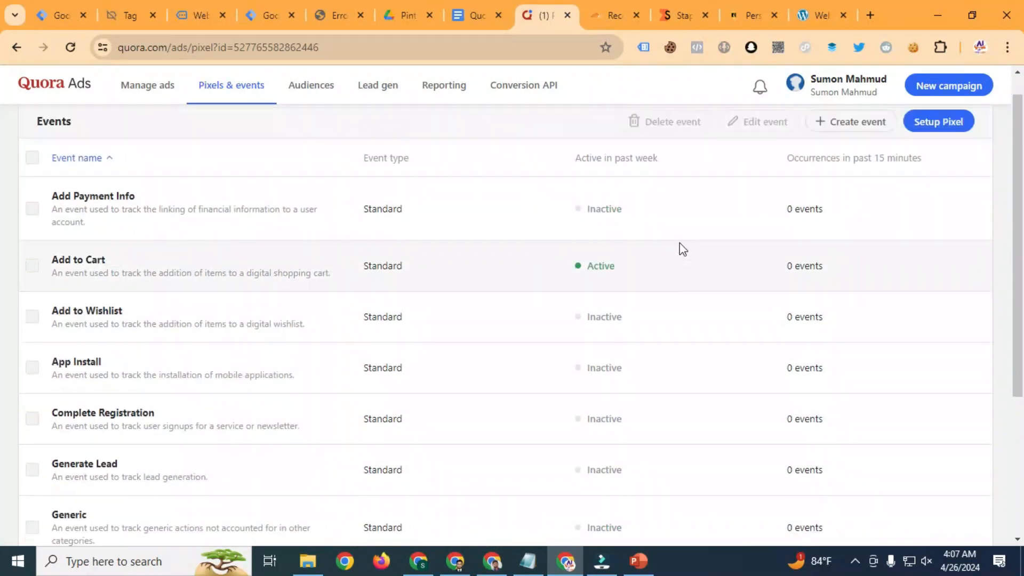
click(887, 193)
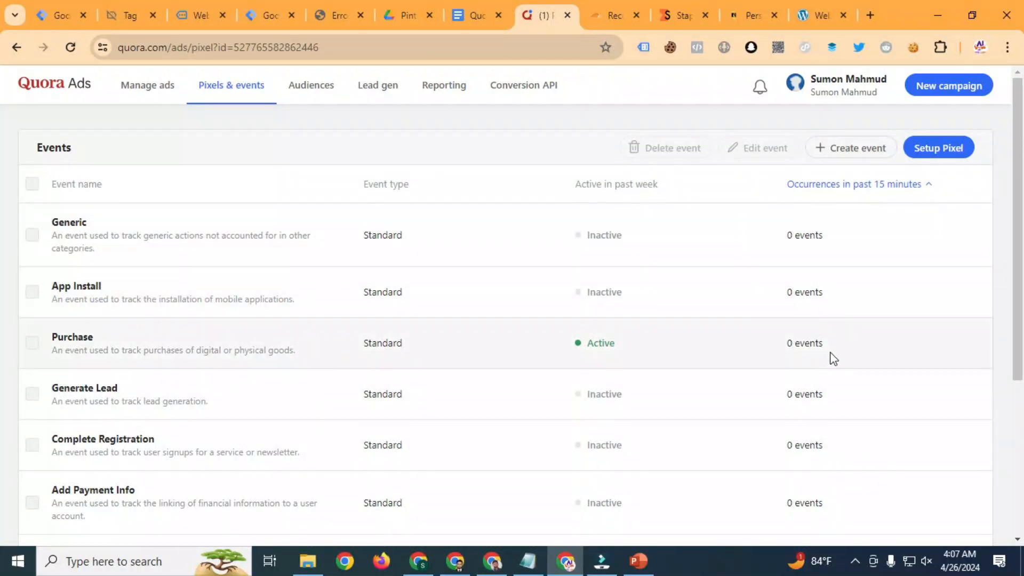
double_click(601, 345)
scroll(735, 304, down, 3)
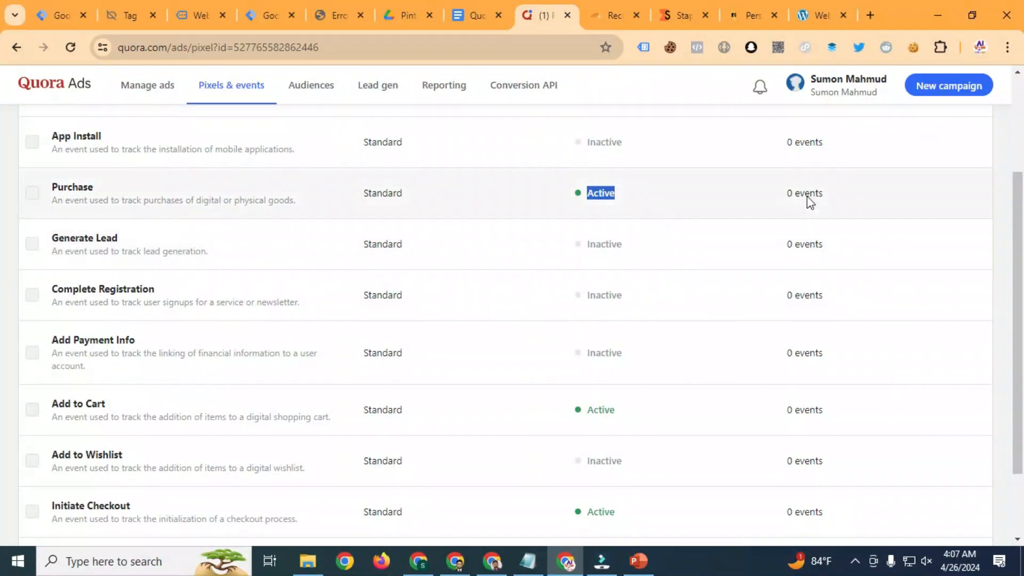
scroll(656, 245, up, 3)
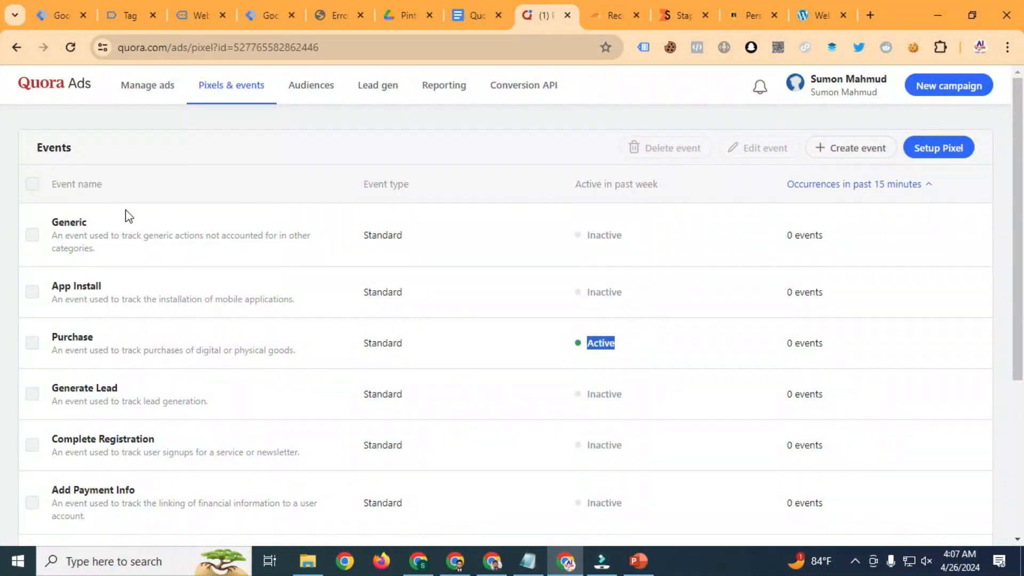
Step: Start the Quora Pixel setup and view the base pixel code for manual installation, returning to the installation method choice
click(948, 150)
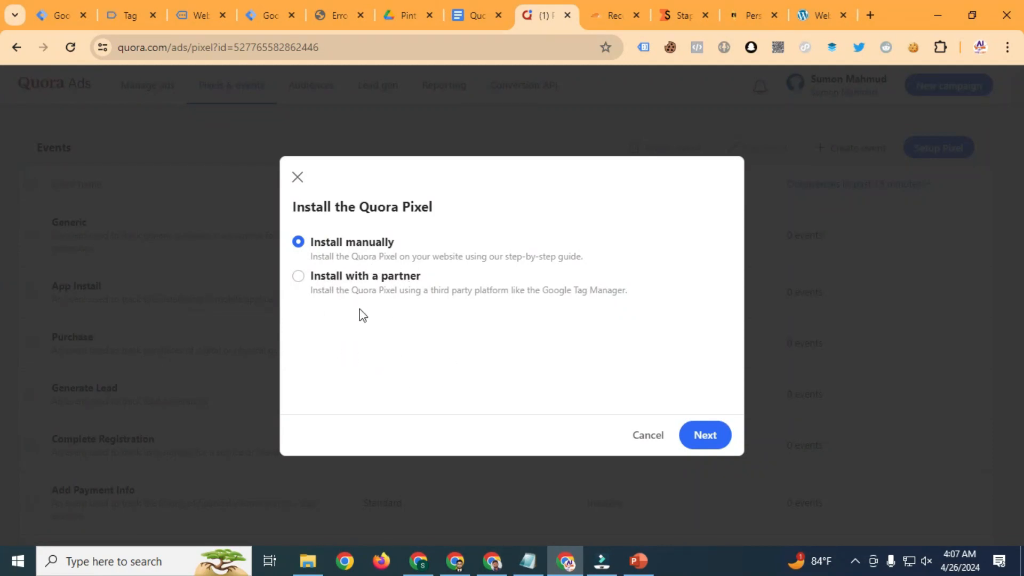
click(720, 446)
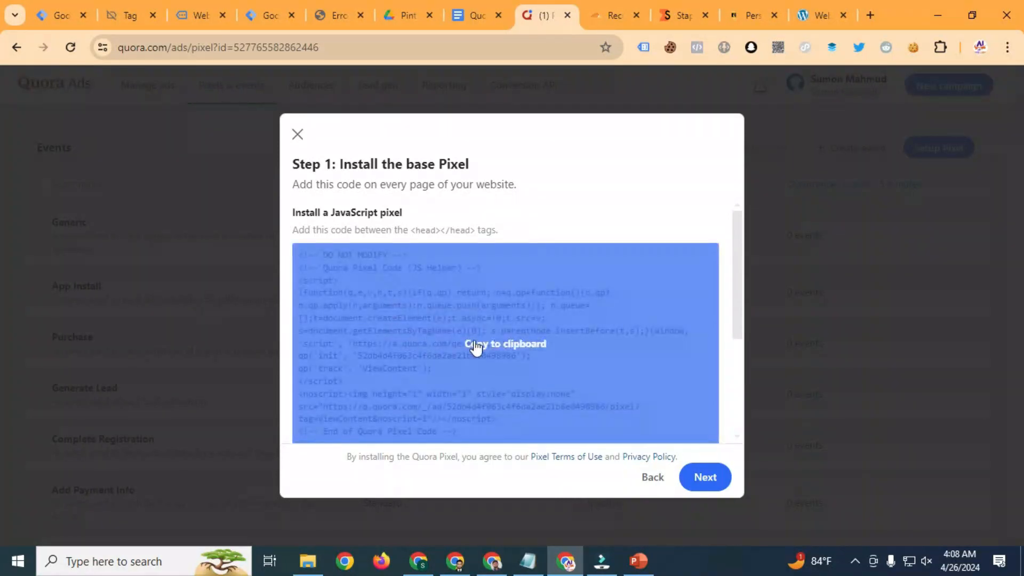
click(651, 477)
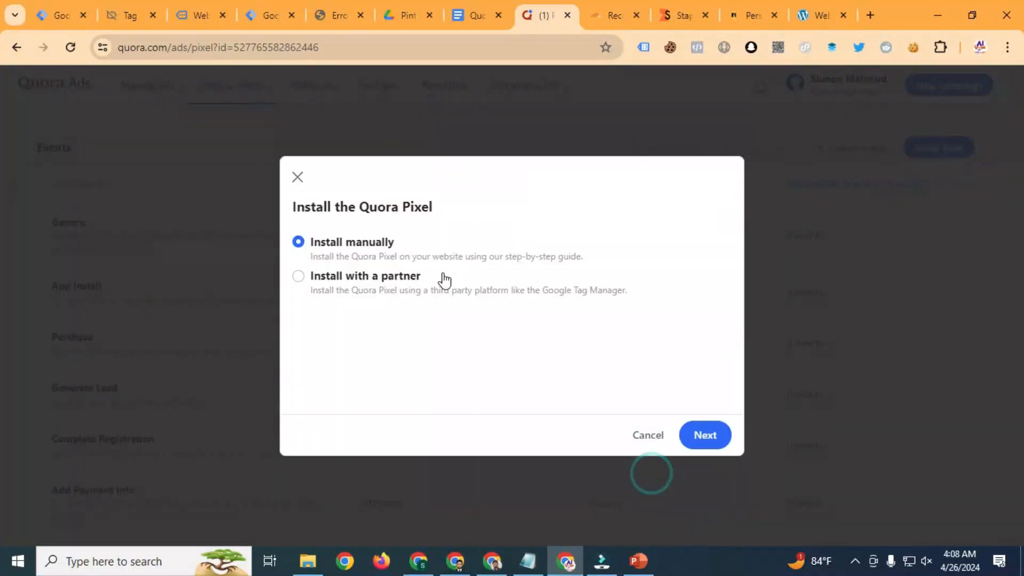
Step: Choose to install the pixel with a partner, view its pixel ID and available partners, and finish the setup
click(372, 278)
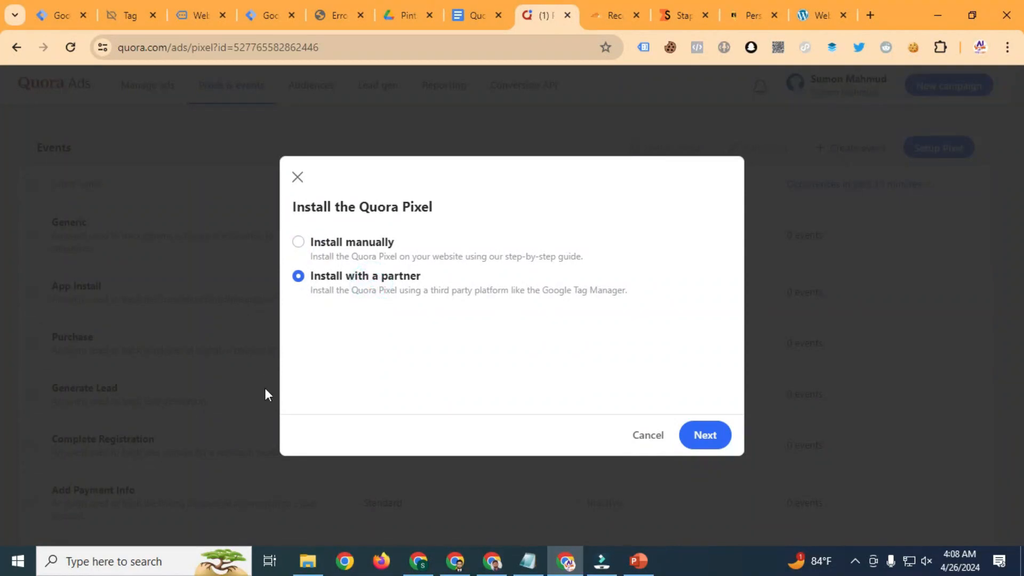
click(720, 440)
mouse_move(400, 259)
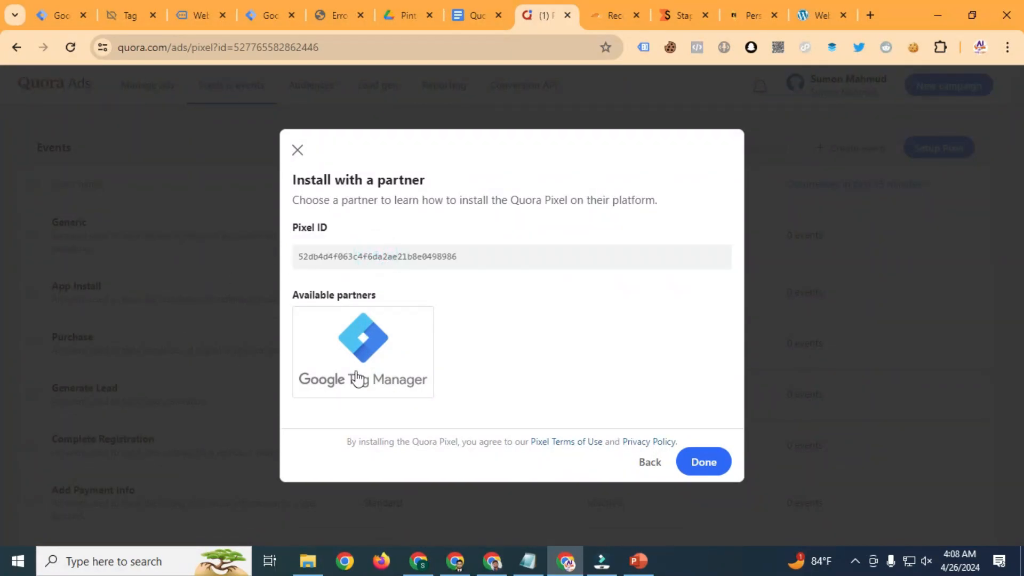
click(704, 462)
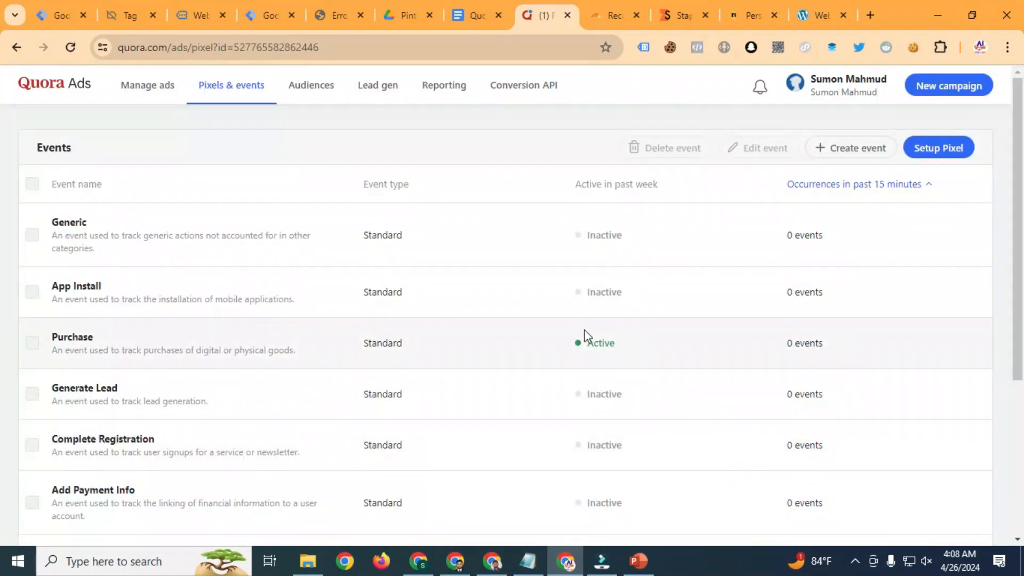
scroll(411, 313, down, 4)
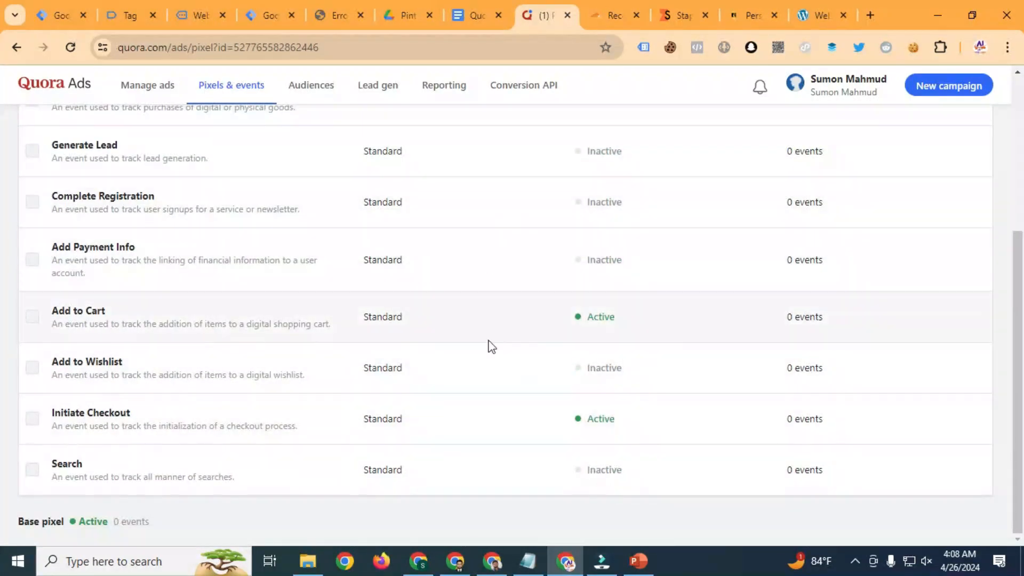
scroll(487, 306, up, 4)
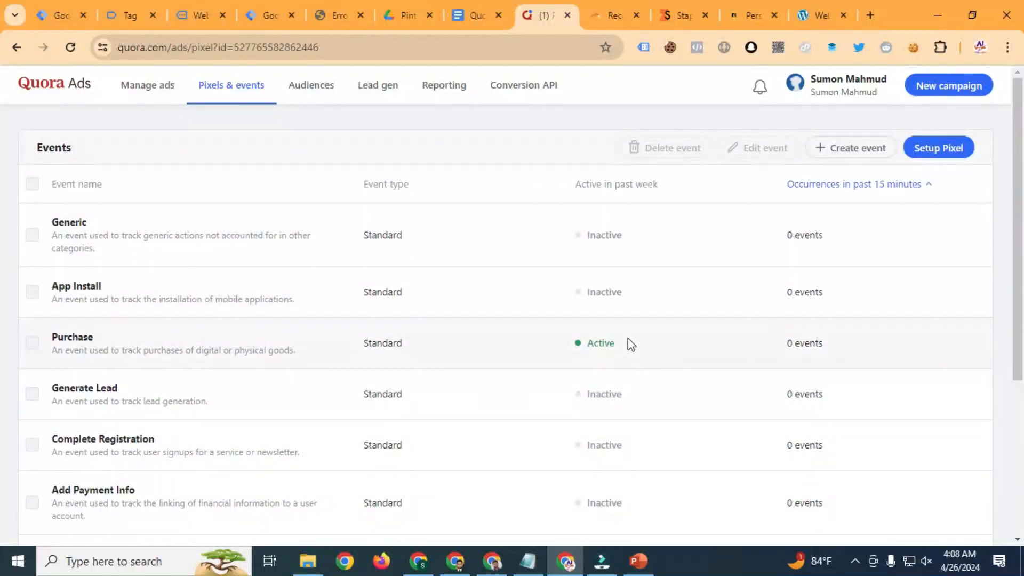
Step: Switch to Google Tag Manager and start a new tag in the Facebook Pixel and CAPI container
click(76, 6)
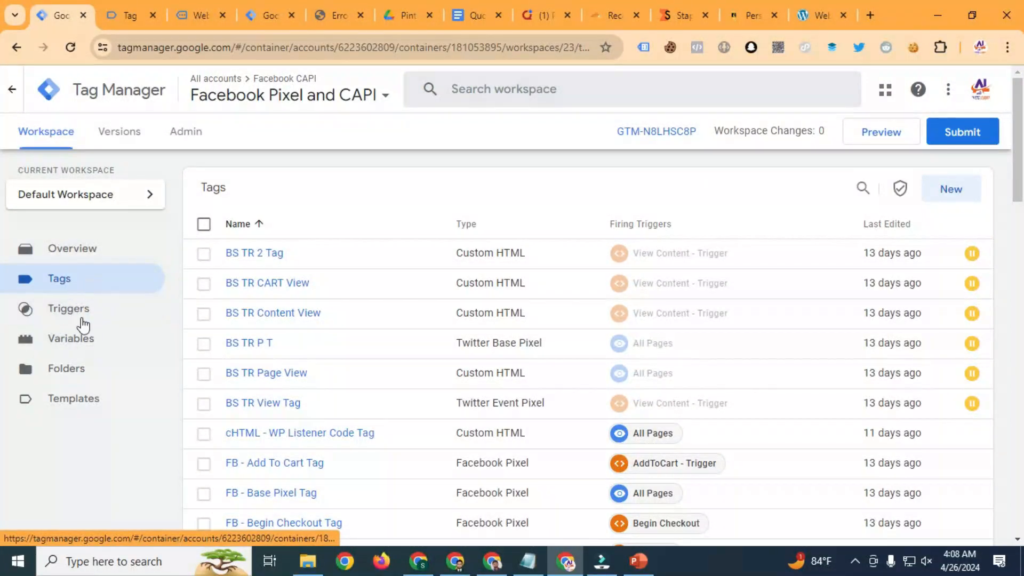
click(950, 189)
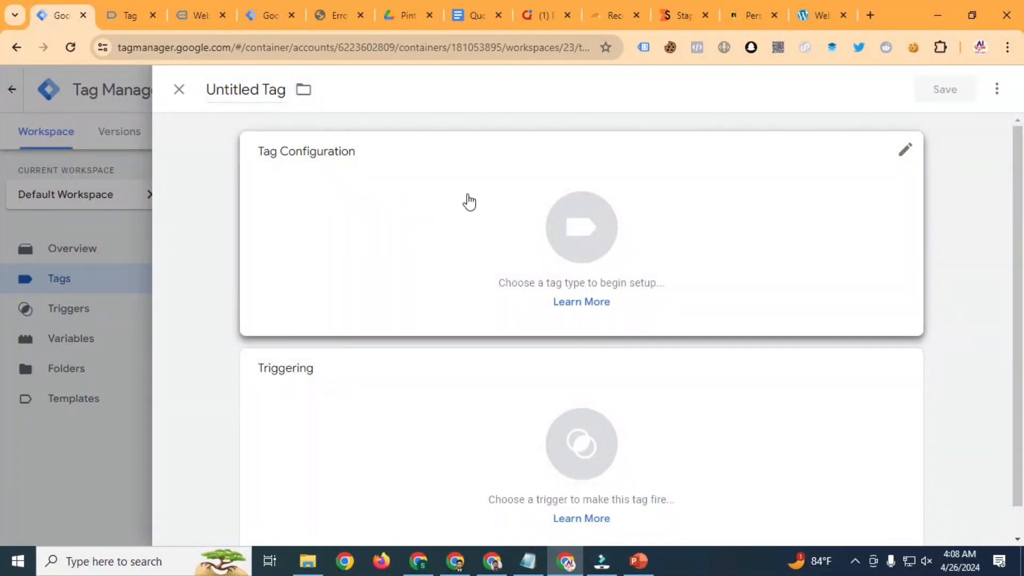
click(466, 201)
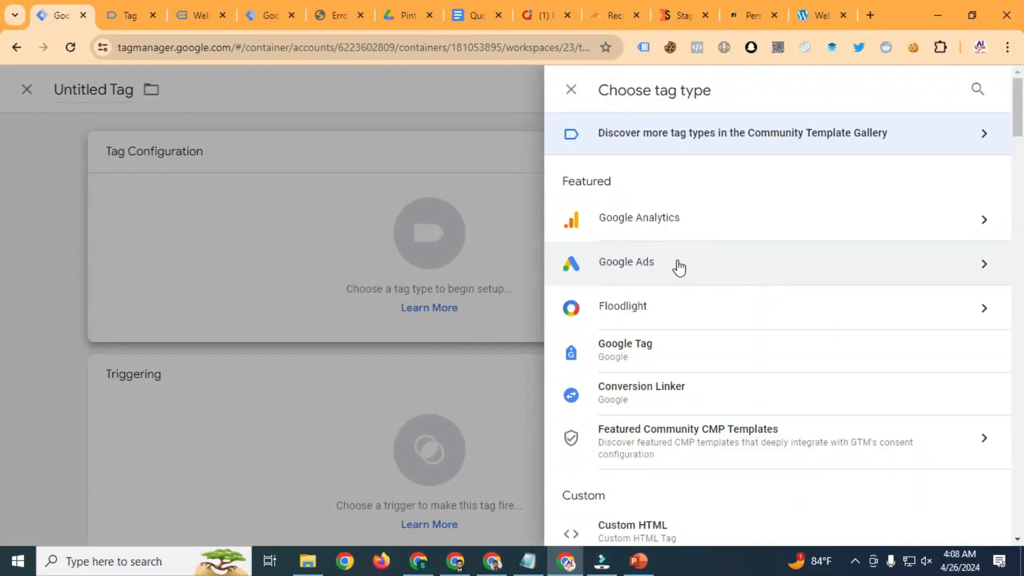
click(978, 90)
click(934, 89)
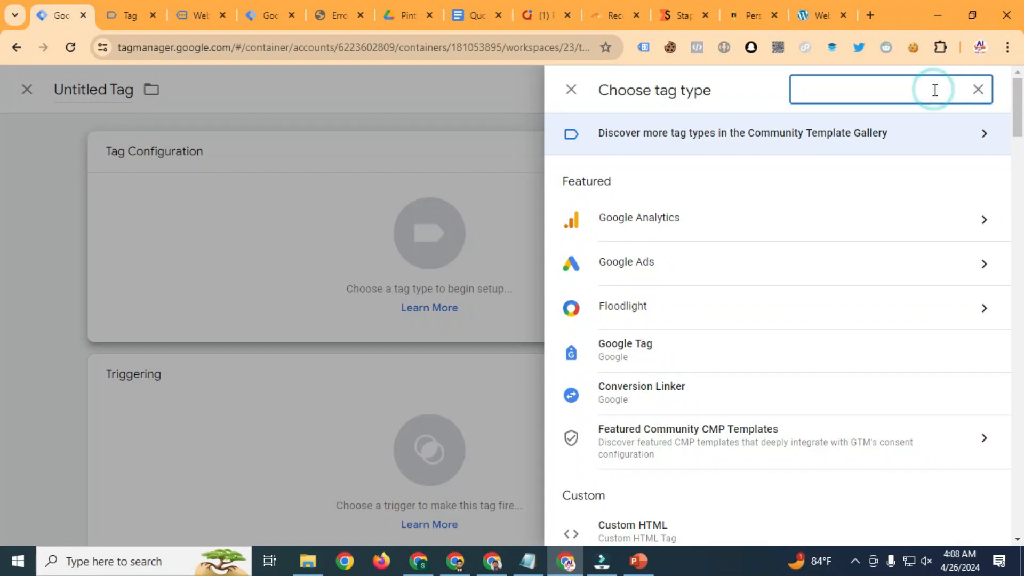
text(Qu)
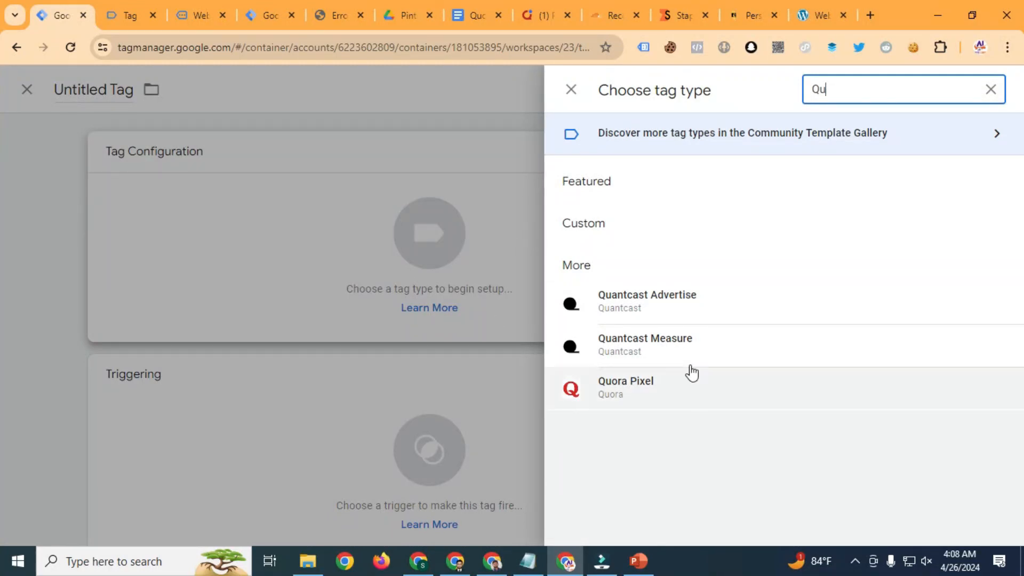
click(570, 90)
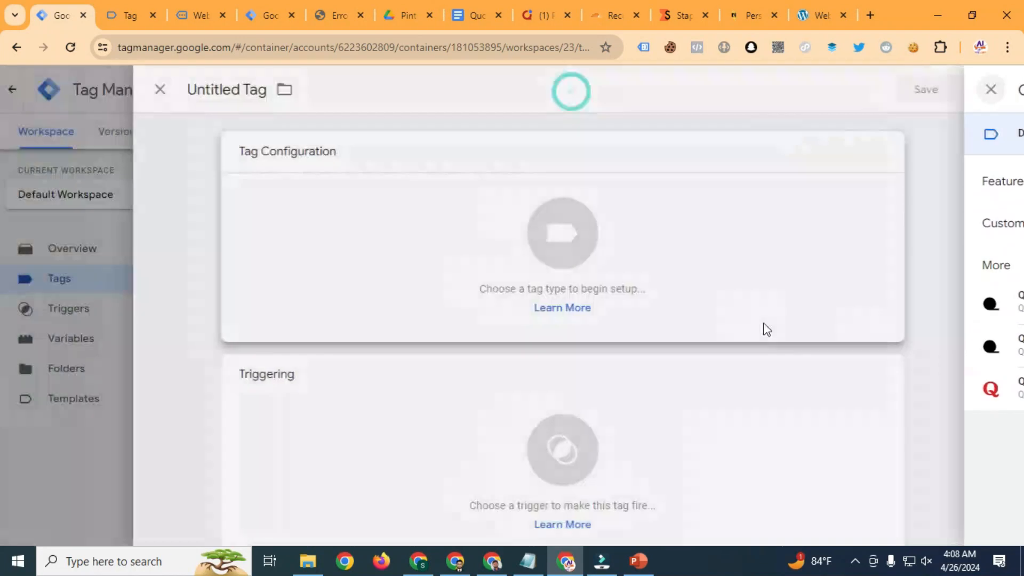
Step: Set the new tag's type to Quora Pixel from the list of available tag types
click(829, 240)
scroll(733, 278, down, 20)
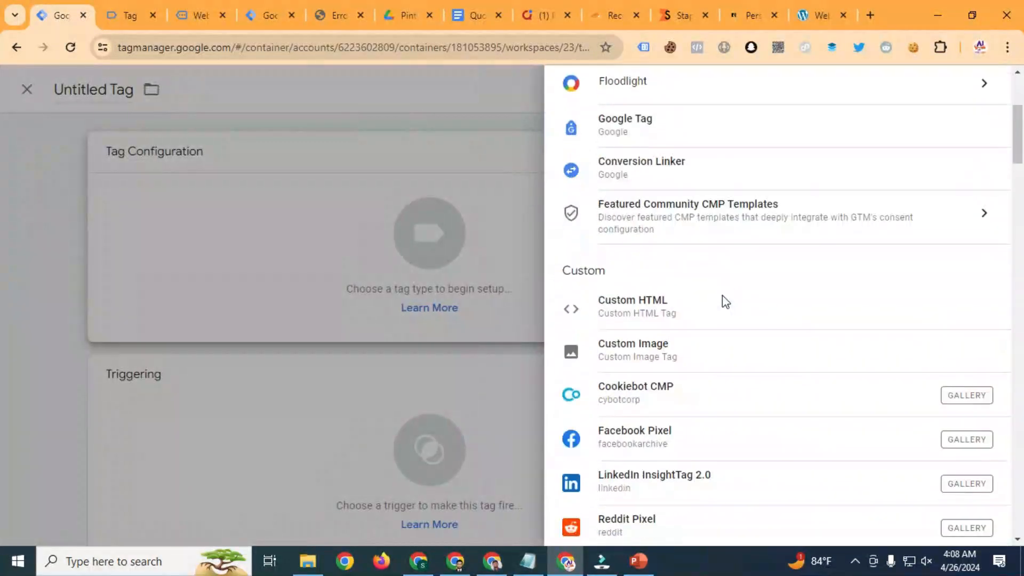
scroll(728, 316, down, 20)
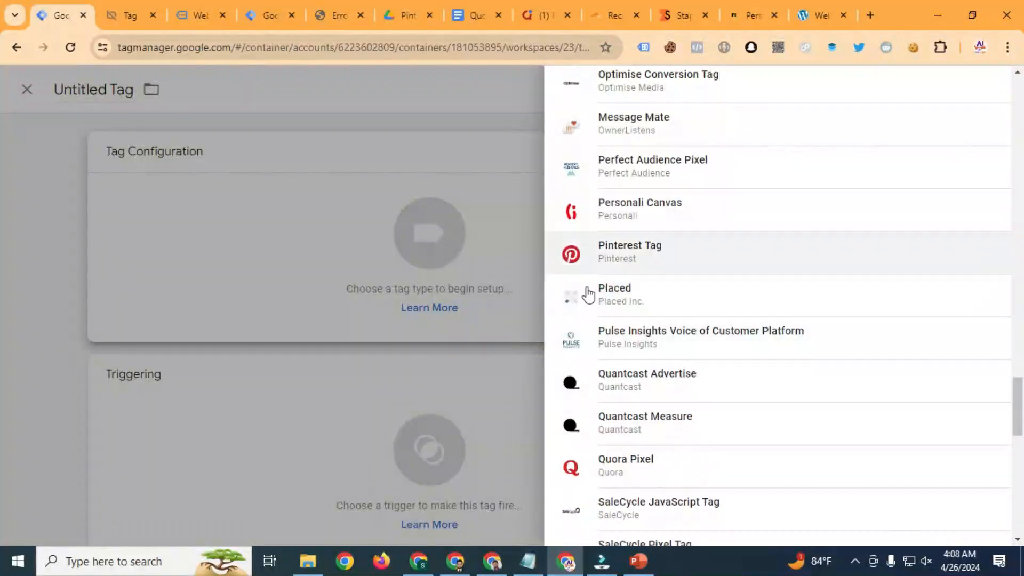
scroll(679, 331, down, 3)
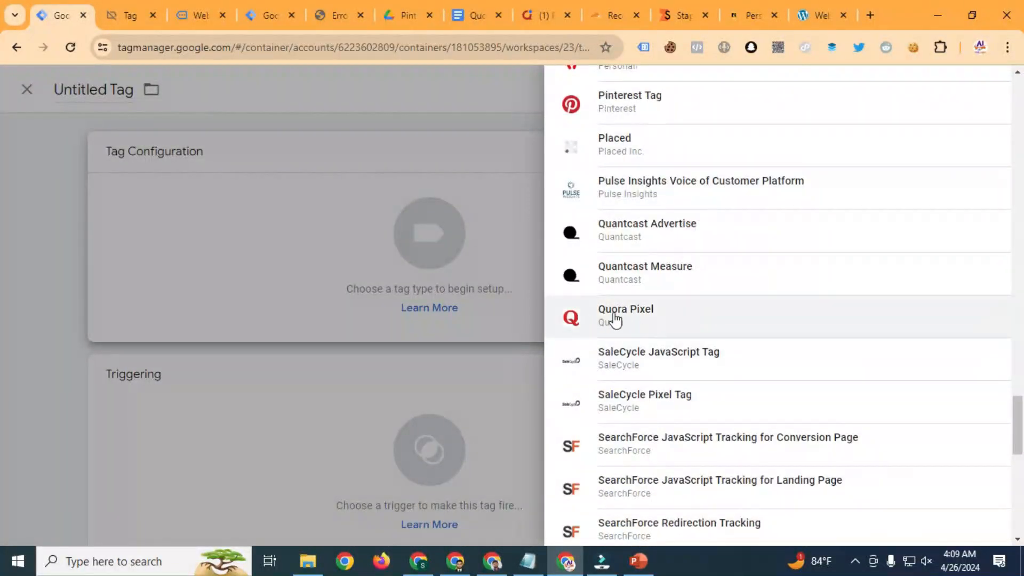
click(640, 324)
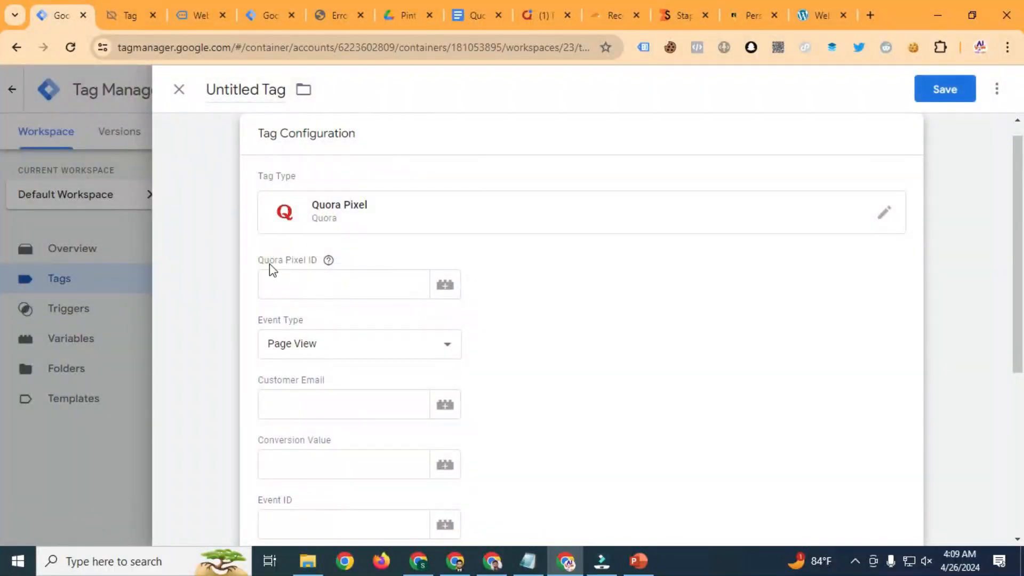
Step: Enter the Quora Pixel ID in the new tag and choose Page View as its event type
click(303, 283)
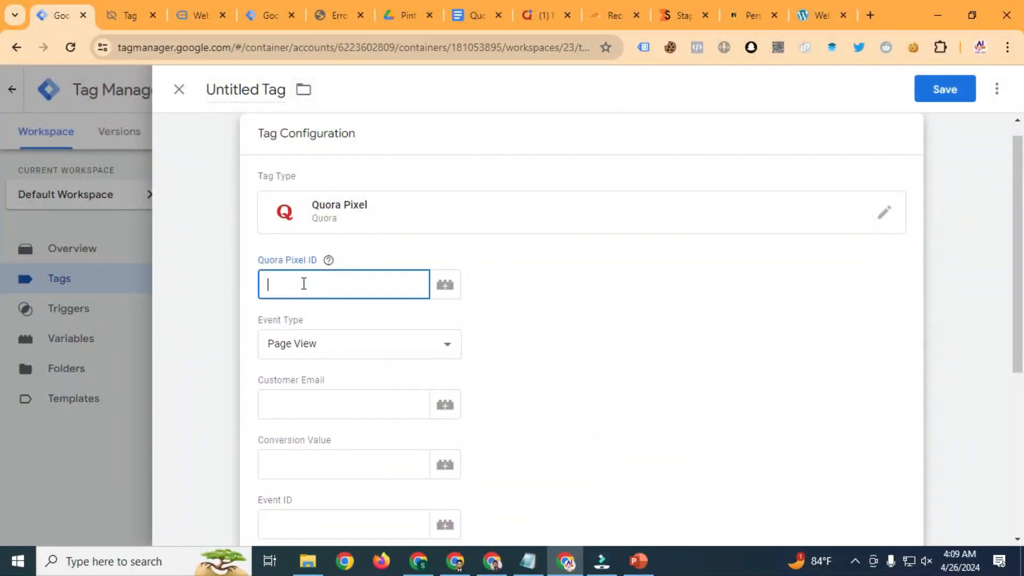
text(d4f063c4f6da2ae21b8e0498986)
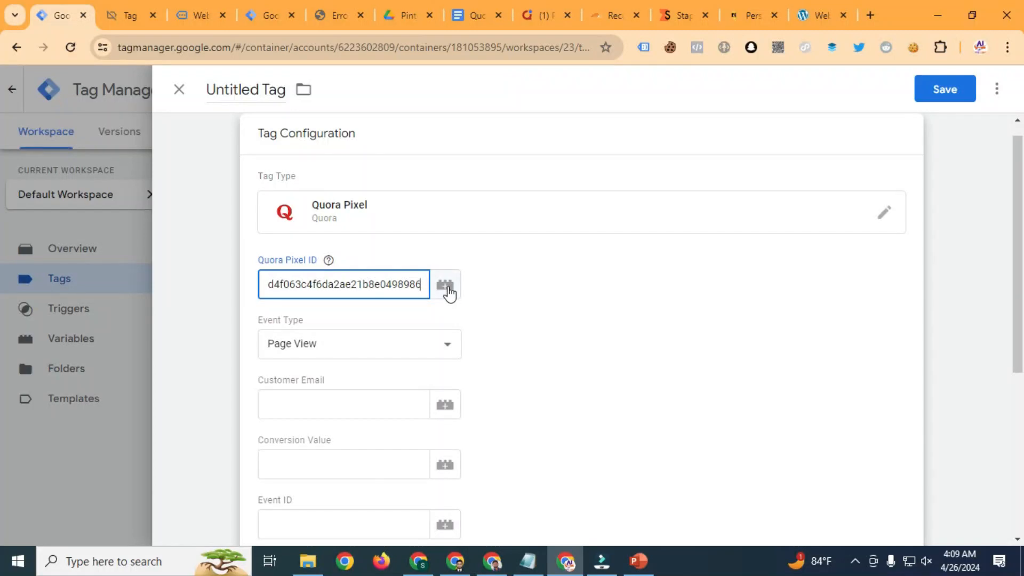
click(328, 260)
scroll(429, 389, down, 3)
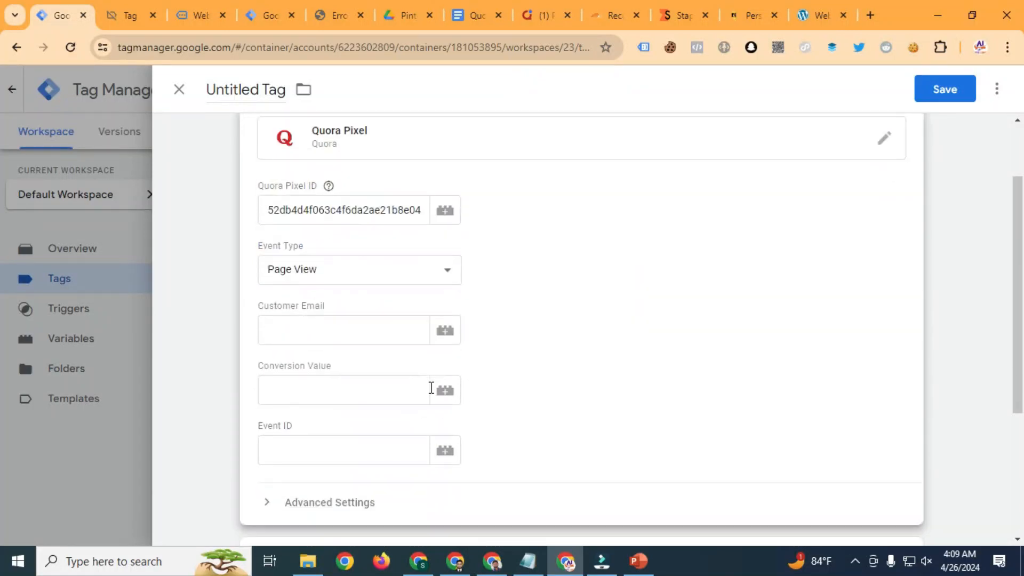
click(320, 200)
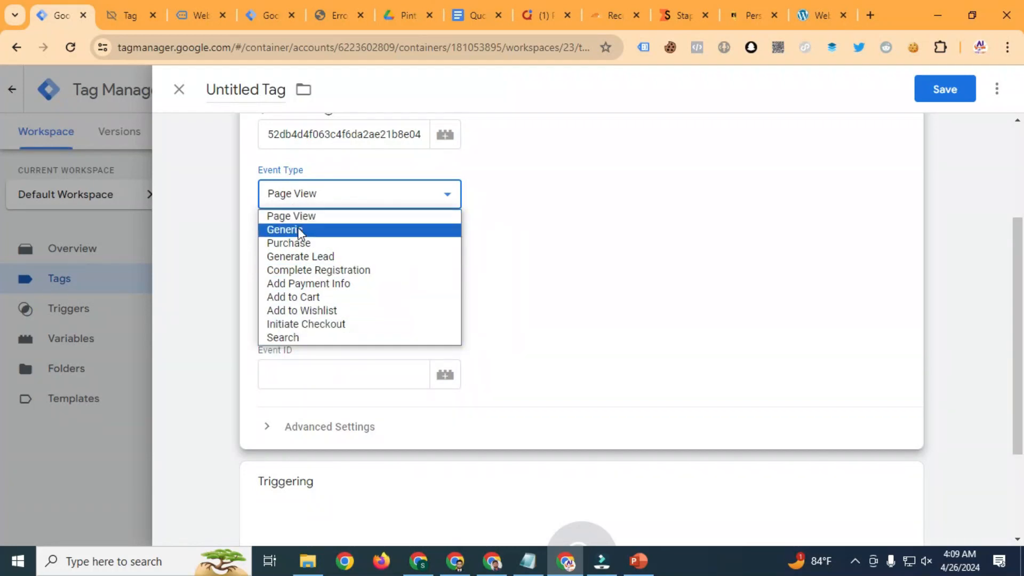
click(330, 214)
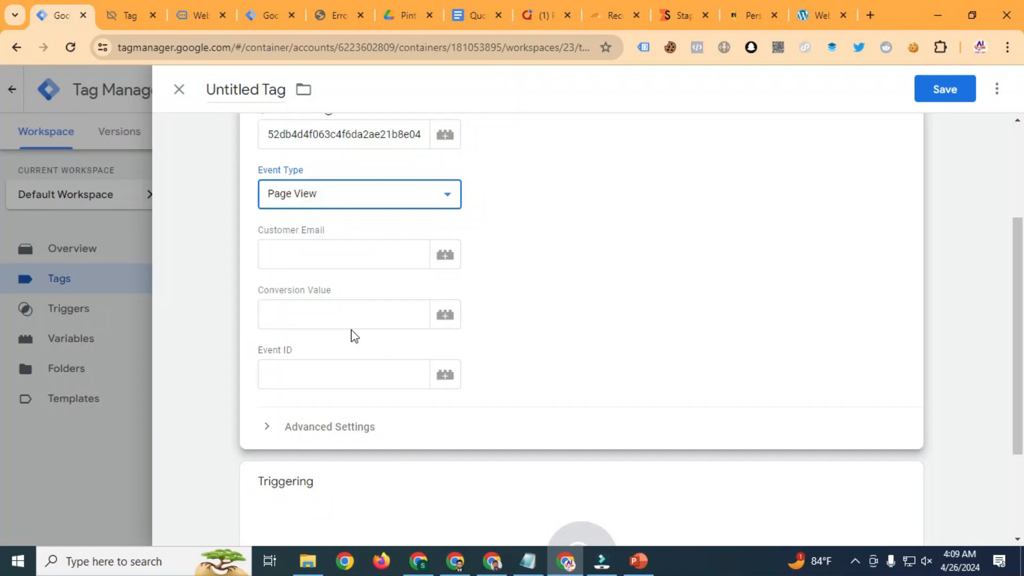
Step: Set the tag's Customer Email to the {{Hashed Email}} variable
click(307, 249)
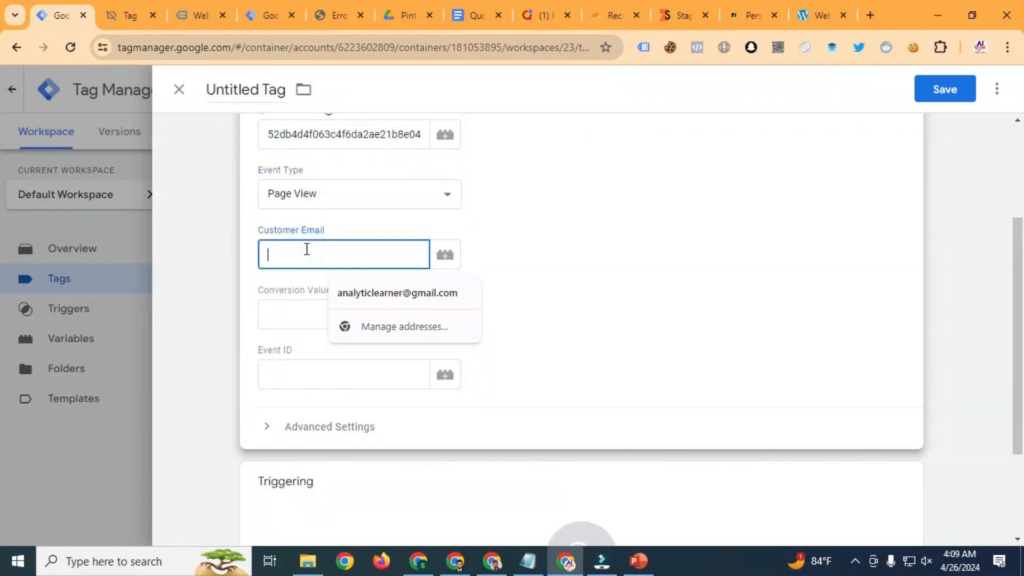
text({{)
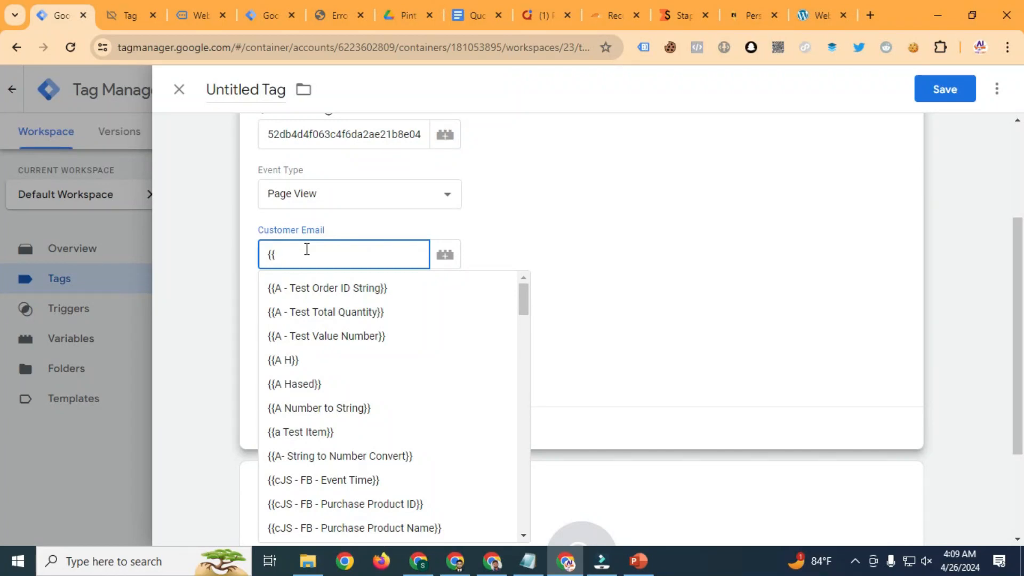
text(Emai)
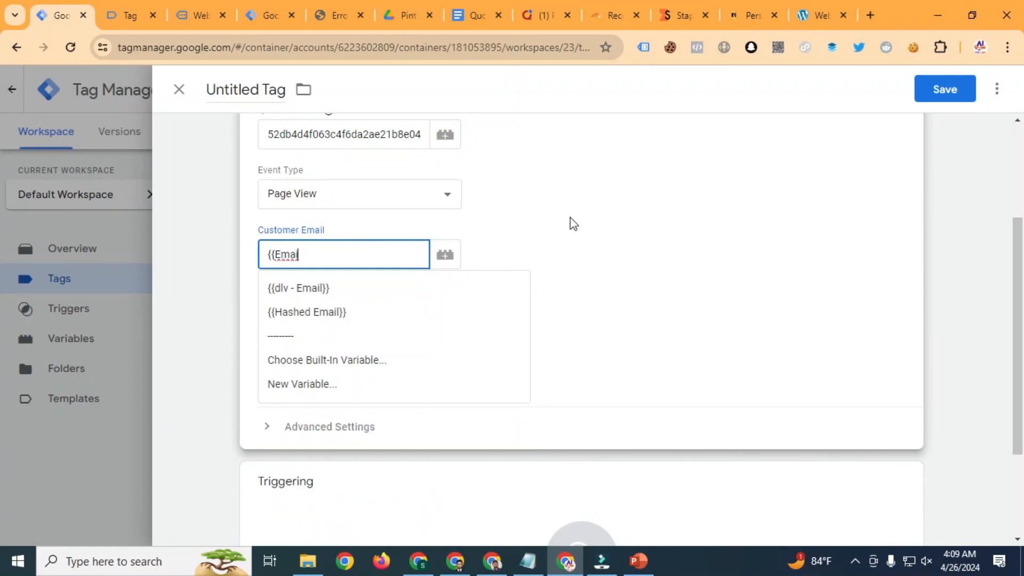
click(309, 313)
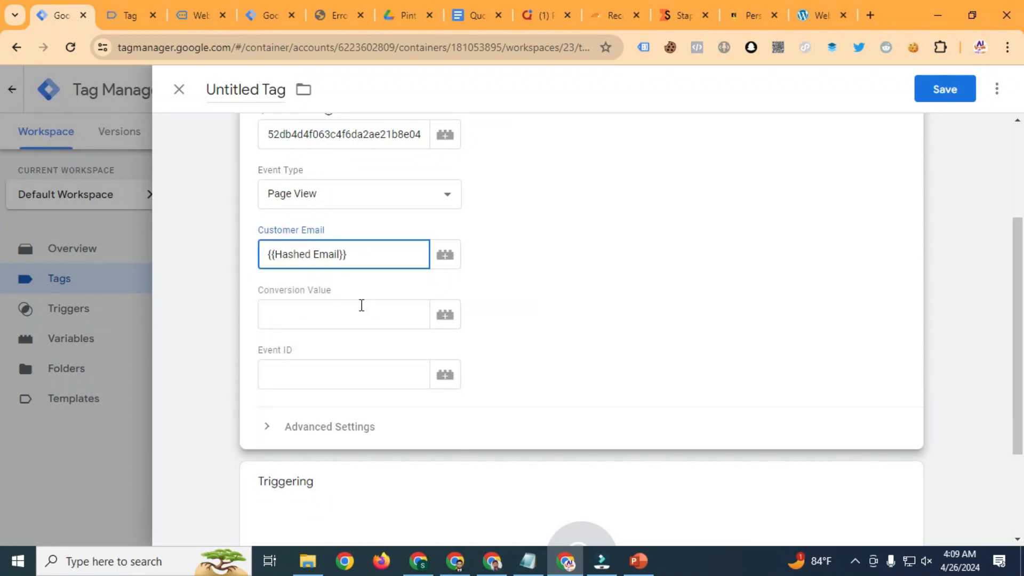
Step: Leave the Conversion Value empty and set the Event ID to the {{FB - Event ID}} variable
click(321, 315)
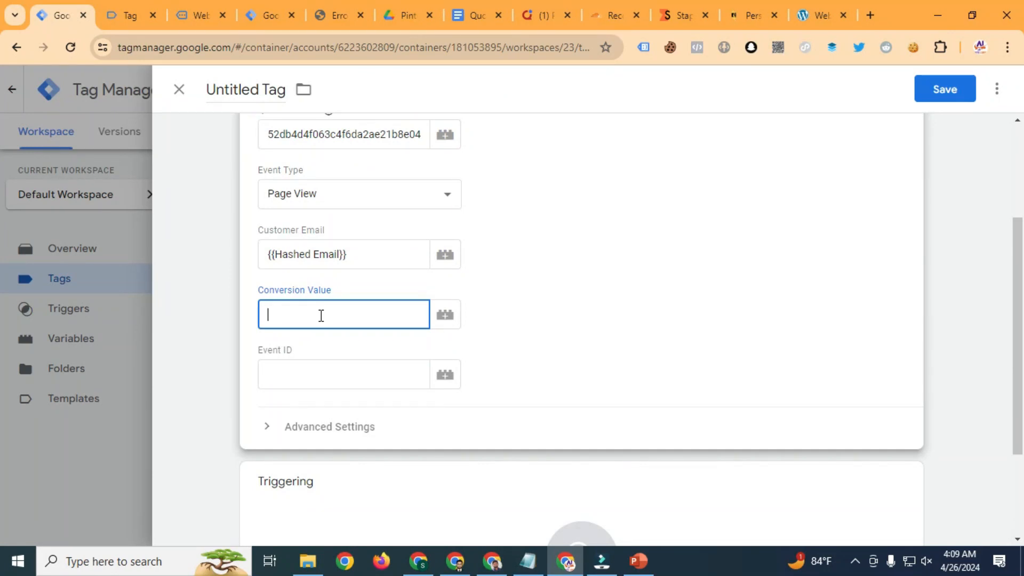
click(318, 363)
text({{)
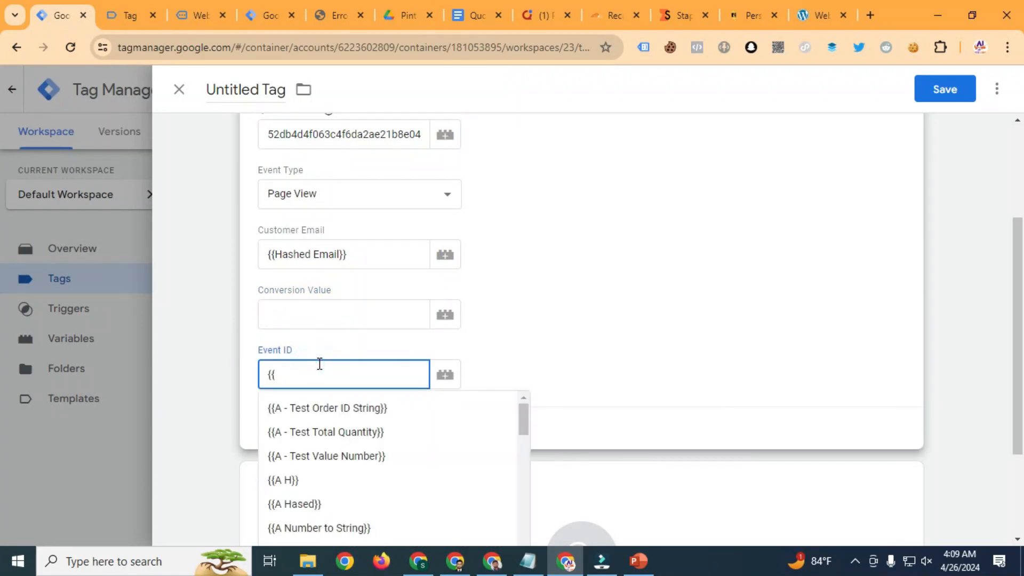
text(FB)
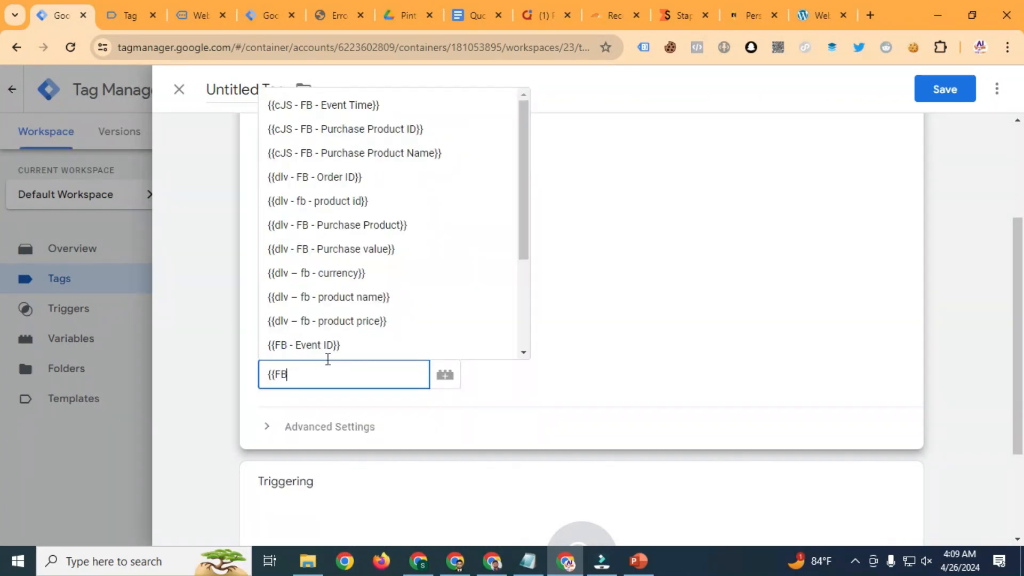
click(326, 344)
Step: Assign the All Pages trigger to the tag and save it as Quora Pixel Base Code
scroll(455, 377, down, 3)
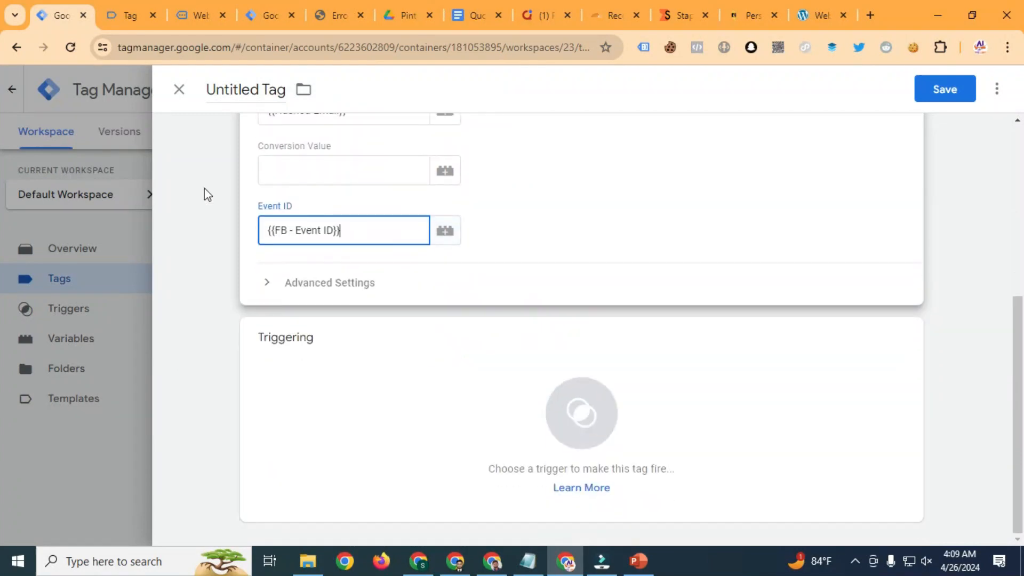
click(455, 370)
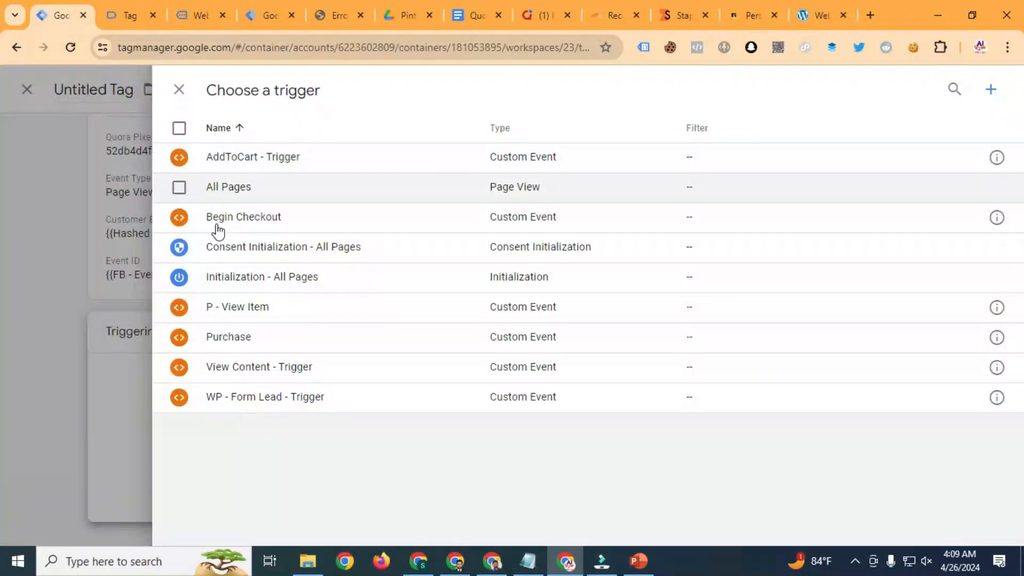
click(228, 188)
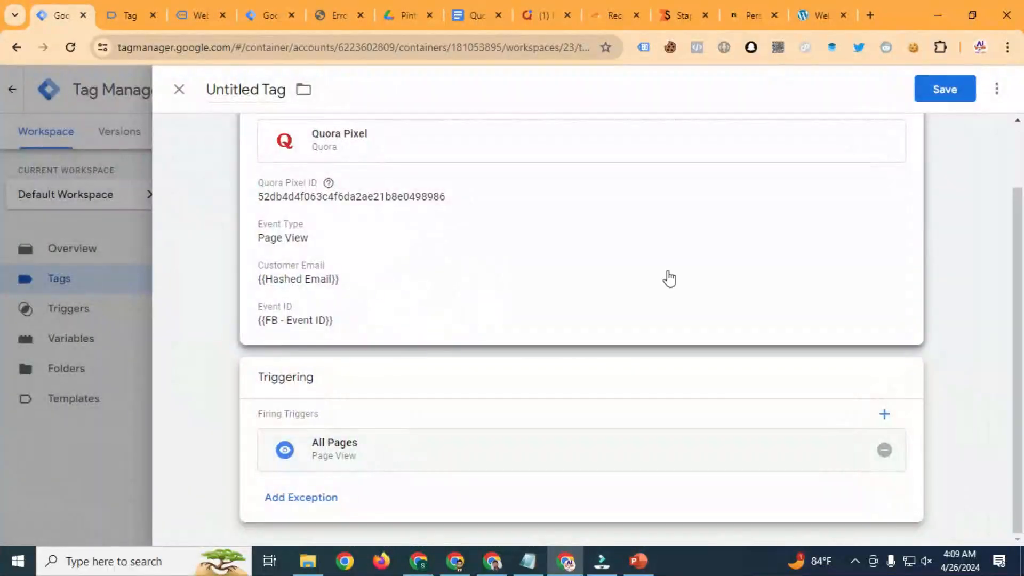
click(946, 91)
click(425, 277)
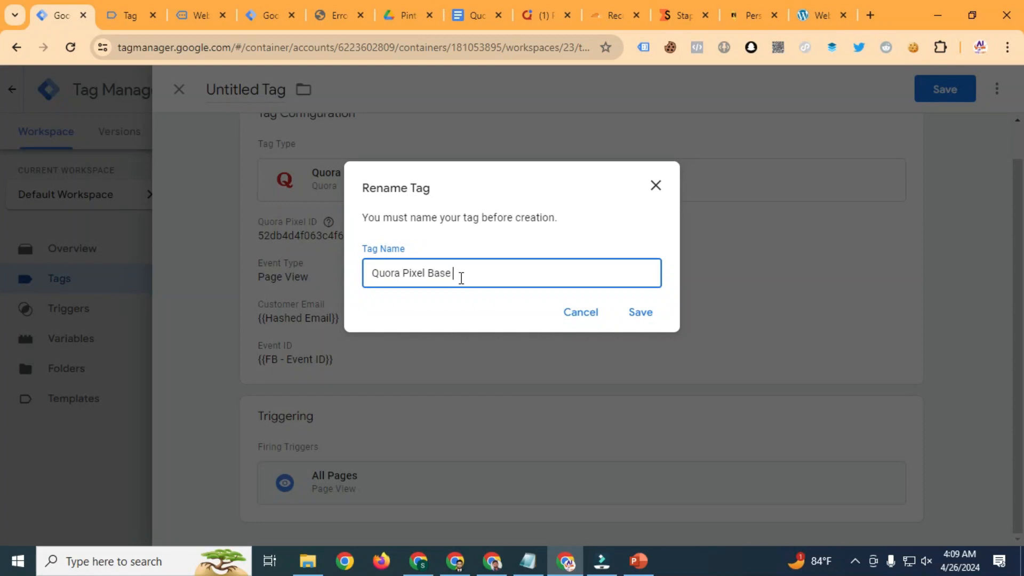
click(642, 315)
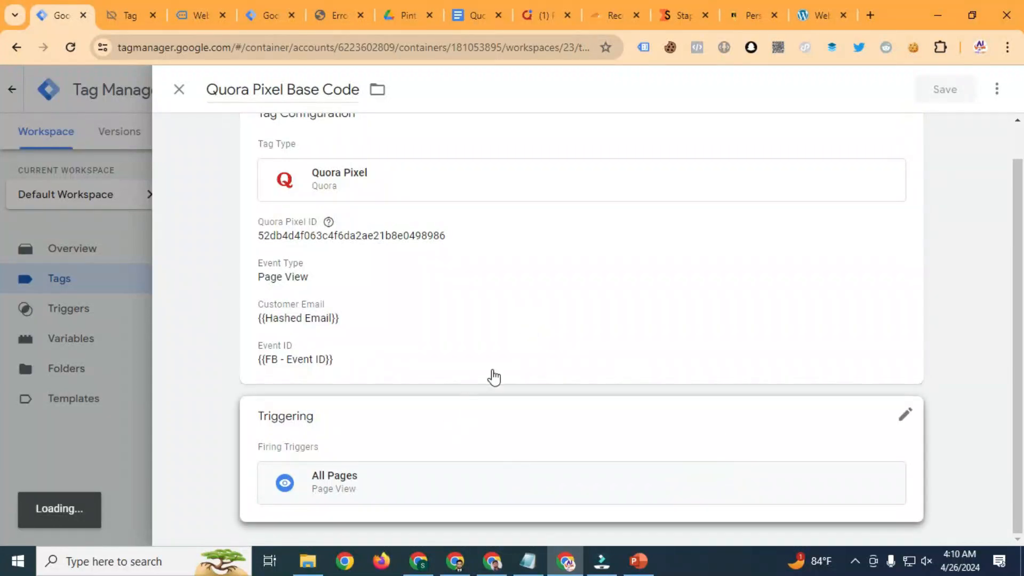
Step: Find the Reddit Purchase tag in the tag list, examine its selectable event types and close it unchanged
scroll(458, 396, down, 20)
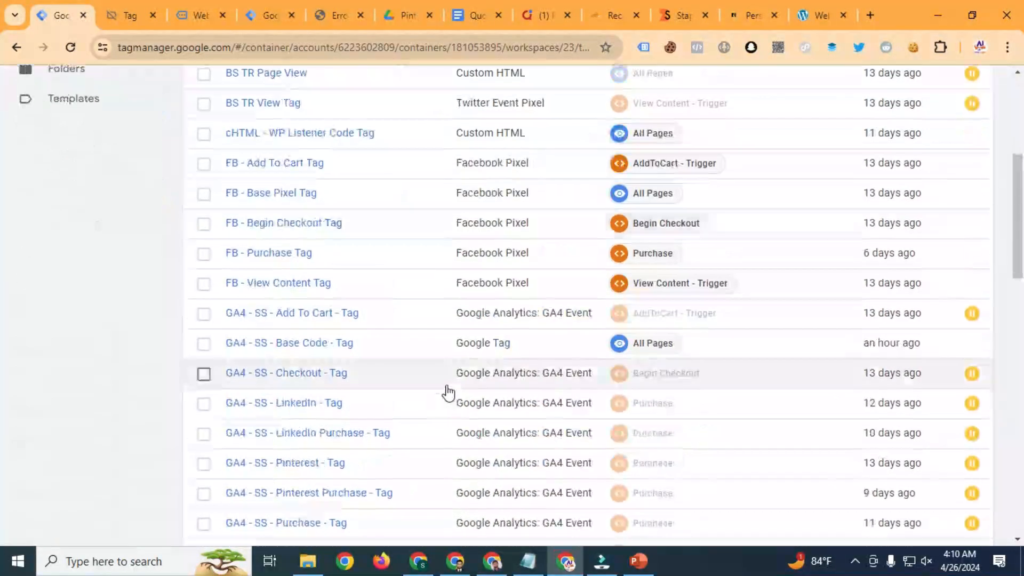
scroll(448, 393, down, 3)
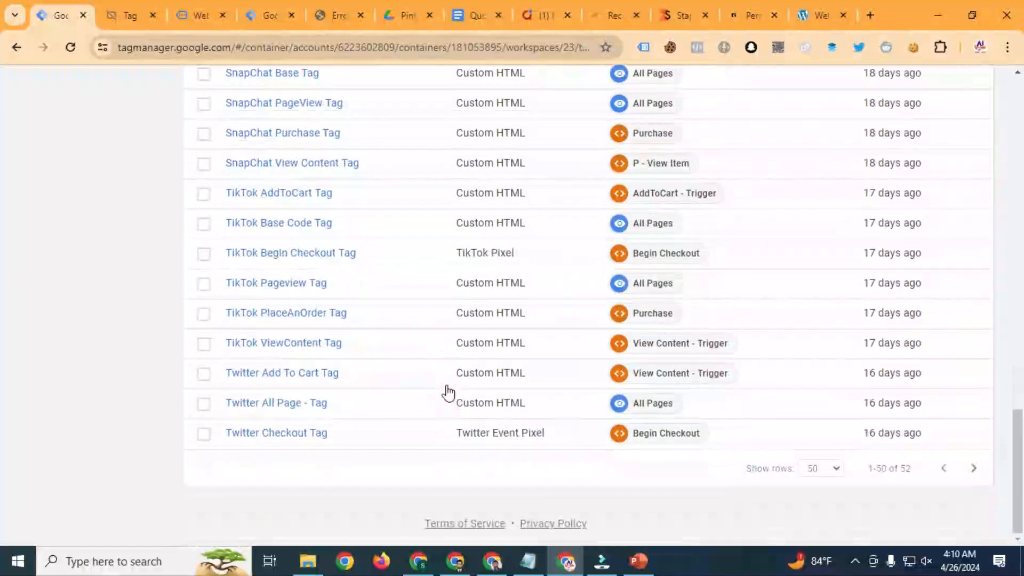
scroll(448, 393, up, 3)
scroll(447, 389, up, 2)
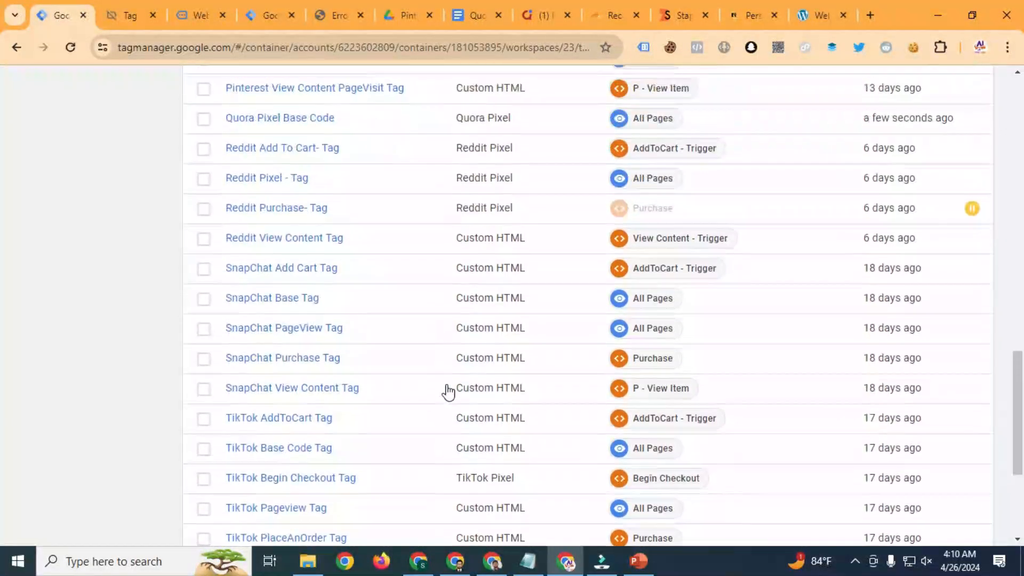
click(277, 211)
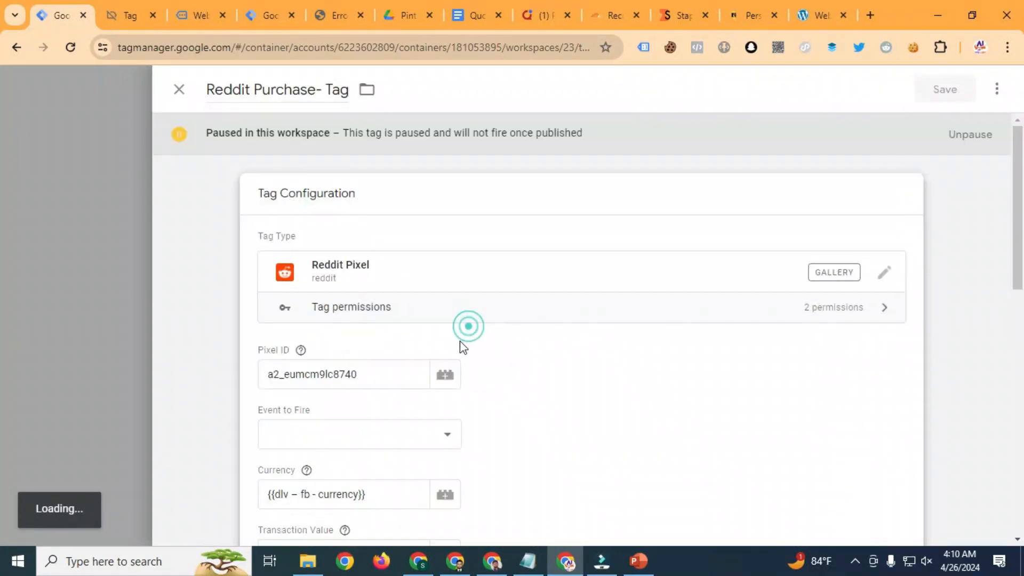
scroll(466, 347, down, 3)
click(292, 292)
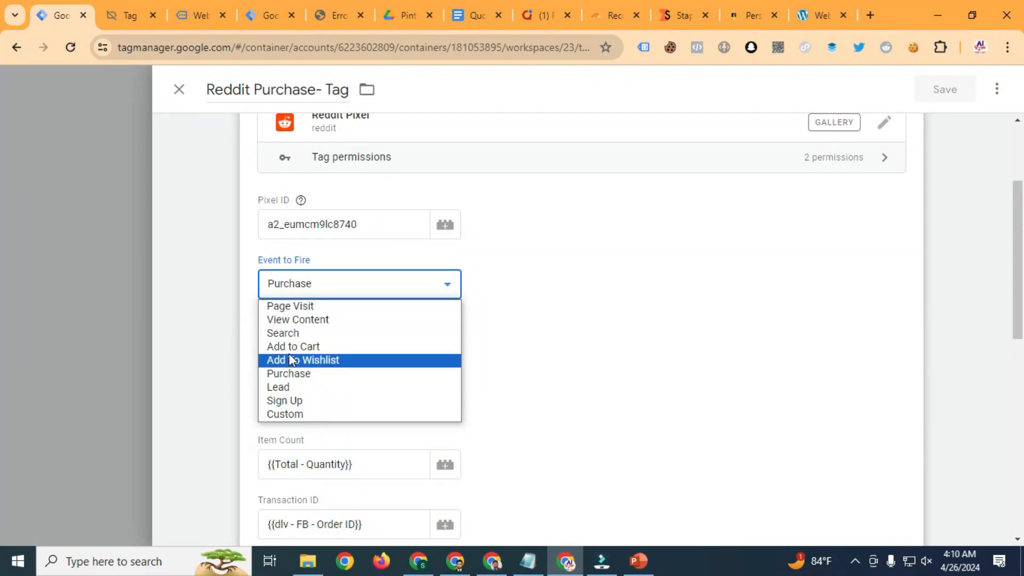
click(234, 241)
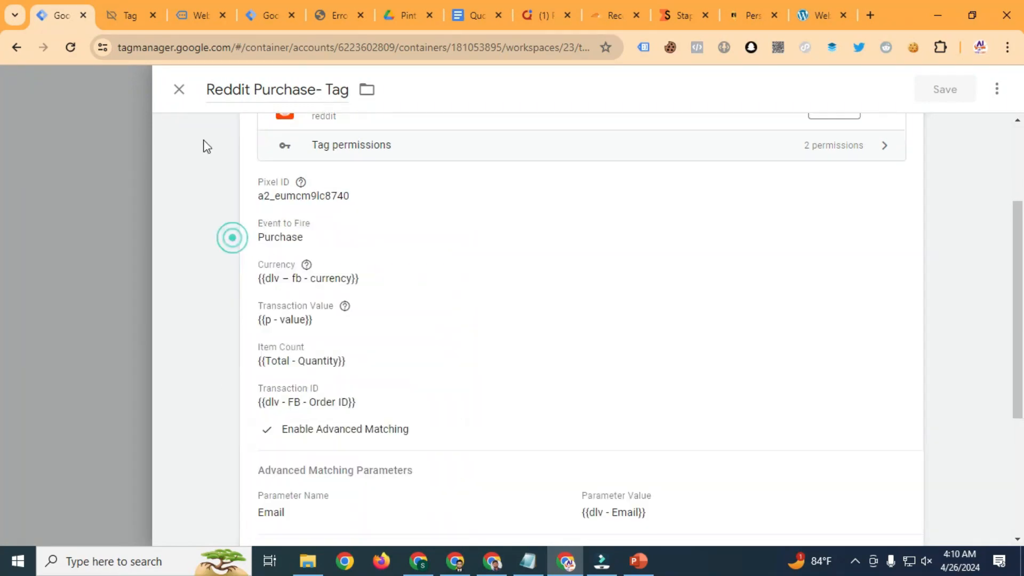
click(180, 89)
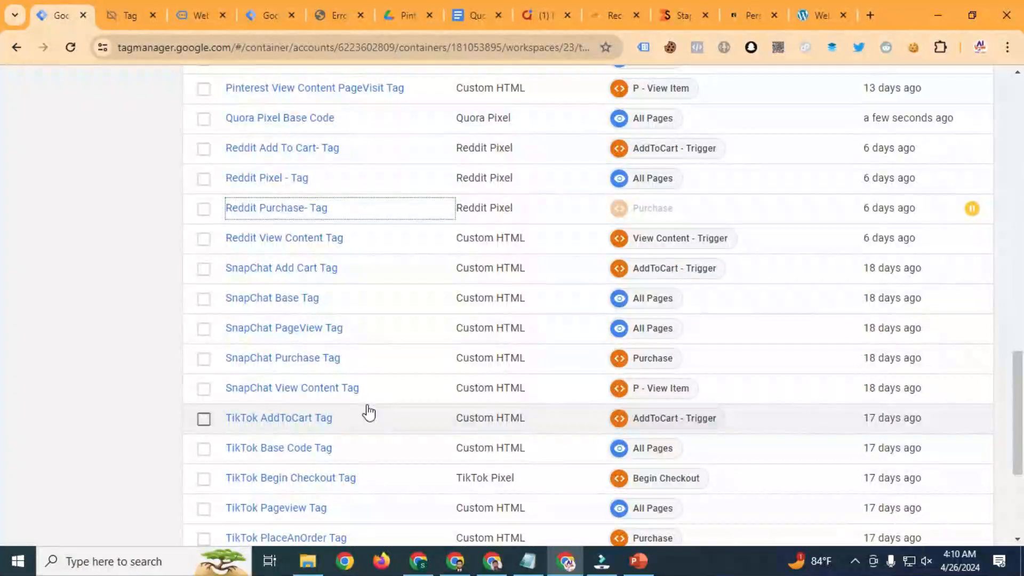
Step: Open the Quora Pixel Base Code tag, review its event type options and make a copy of the tag
scroll(368, 412, up, 2)
click(285, 195)
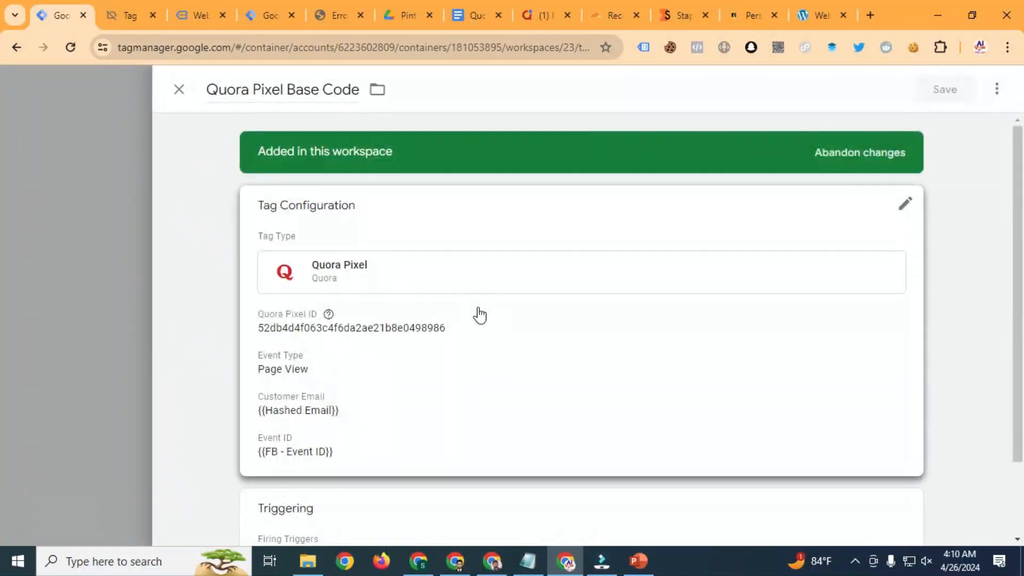
click(475, 313)
scroll(373, 373, down, 1)
click(325, 344)
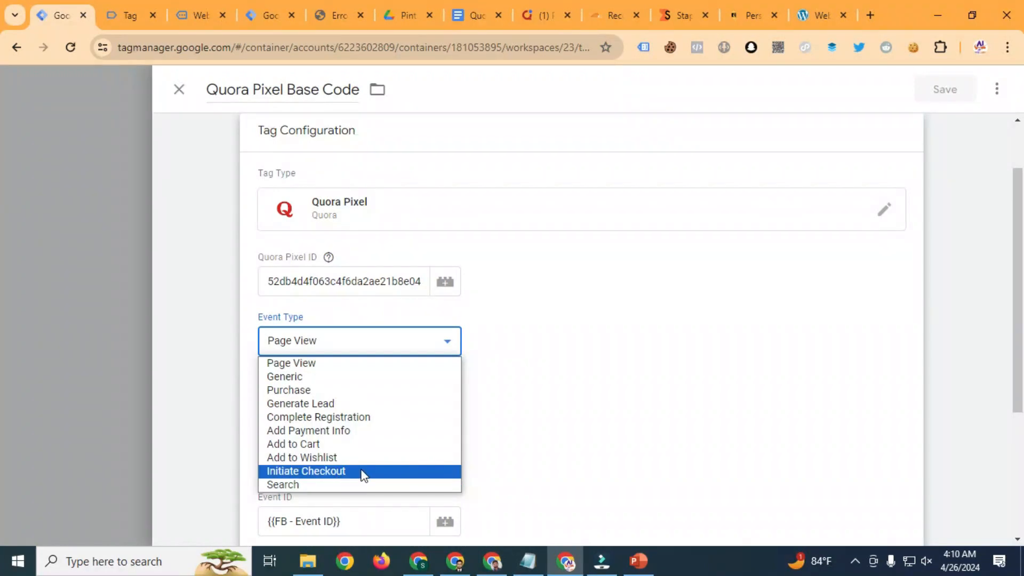
click(996, 89)
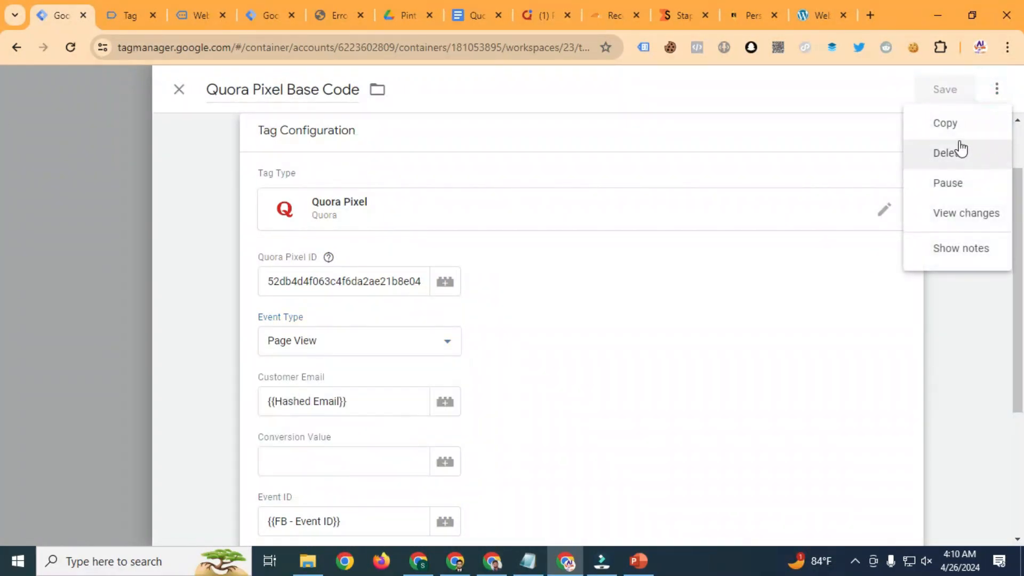
click(944, 123)
Step: Rename the copied tag to Quora Add To Cart
click(267, 88)
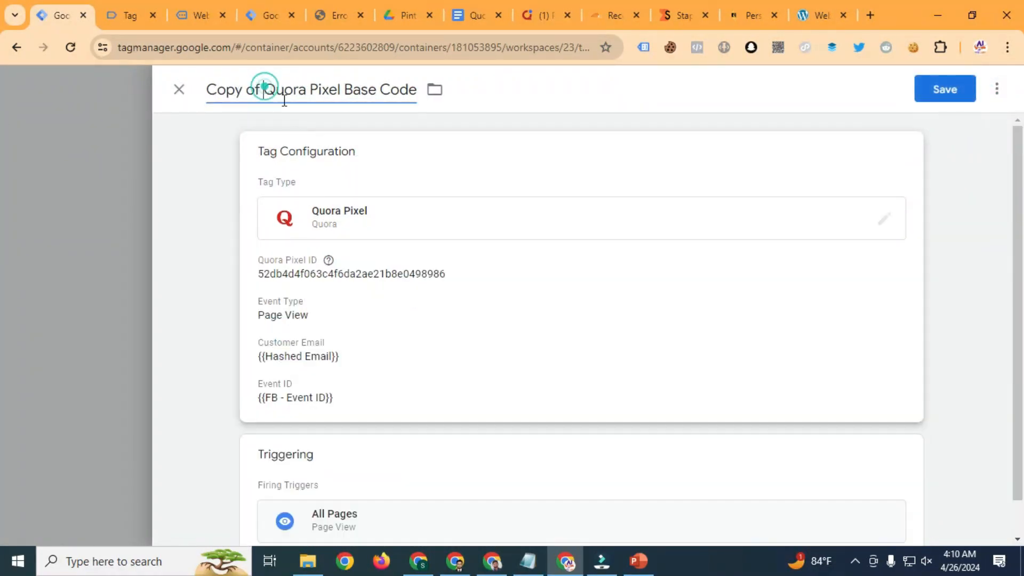
key(BackSpace)
key(BackSpace)
key(BackSpace)
key(BackSpace)
key(BackSpace)
key(BackSpace)
key(BackSpace)
key(BackSpace)
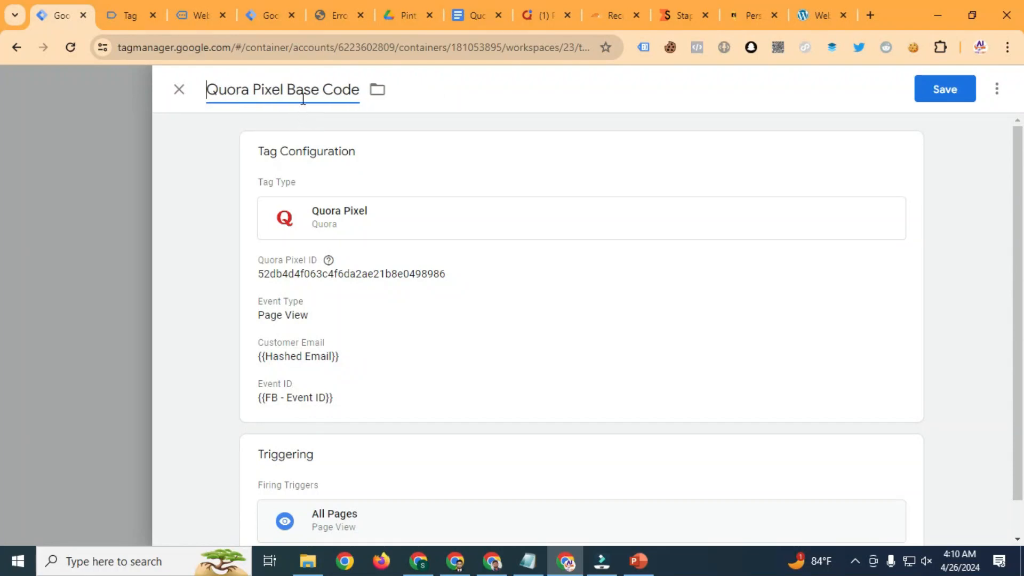
drag(296, 94, 359, 100)
text(A)
drag(297, 91, 256, 90)
text(Add To Cart)
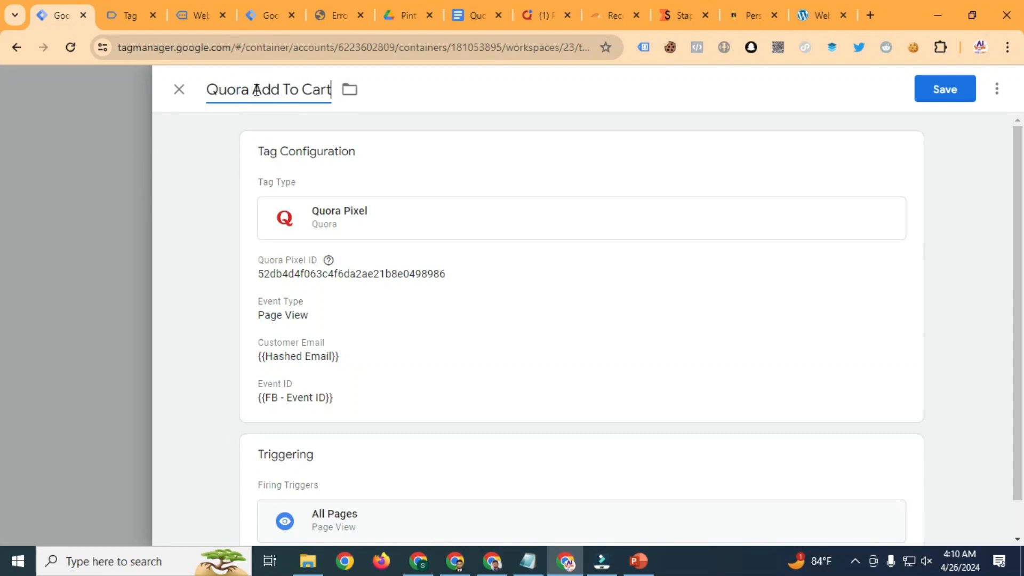
Step: Change the event type of the Quora Add To Cart tag to Add to Cart
click(366, 297)
click(295, 360)
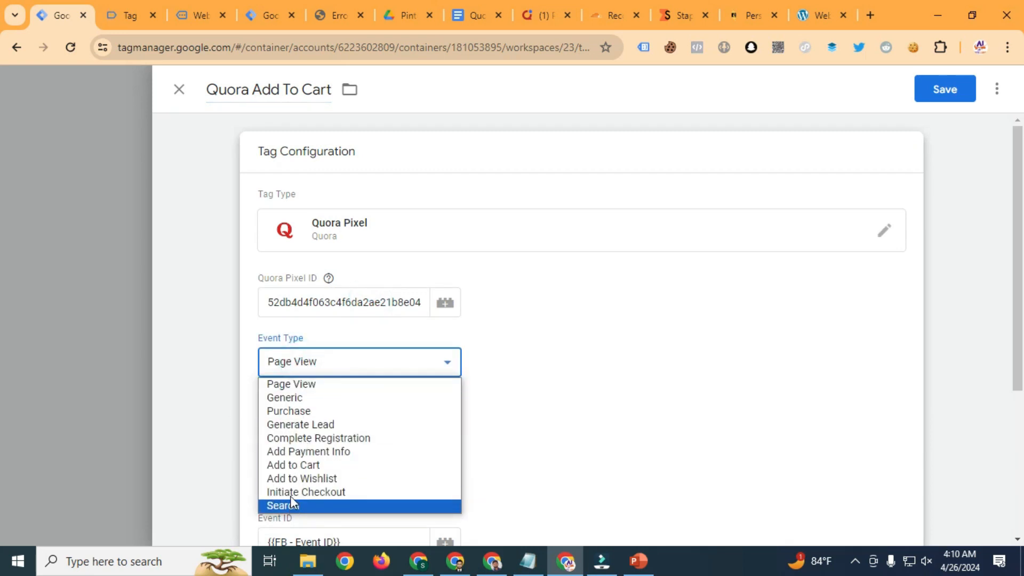
click(297, 464)
Step: Set the Conversion Value of the Quora Add To Cart tag to the {{p - value}} variable
scroll(415, 403, down, 3)
scroll(415, 403, down, 1)
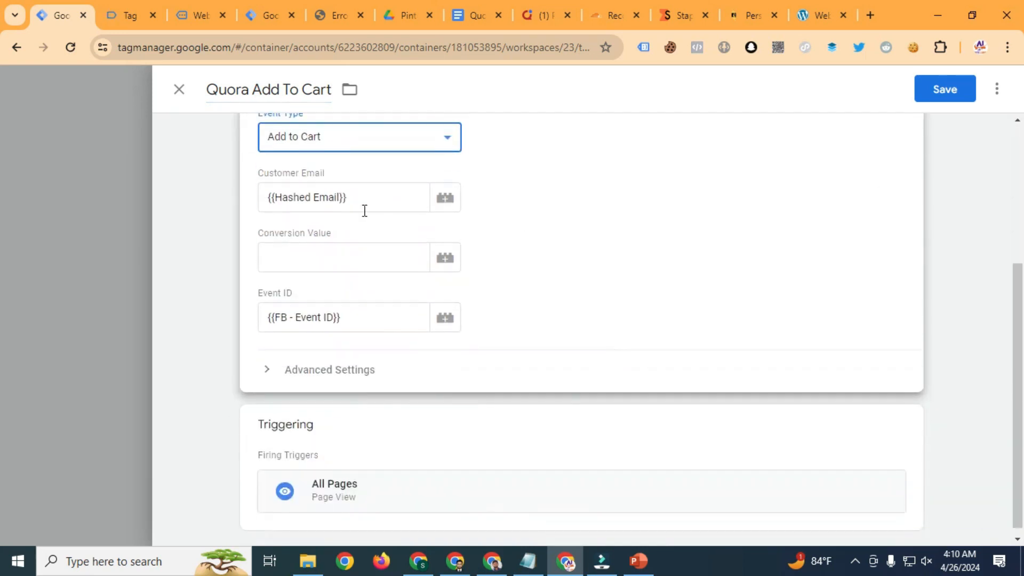
click(332, 257)
text({{)
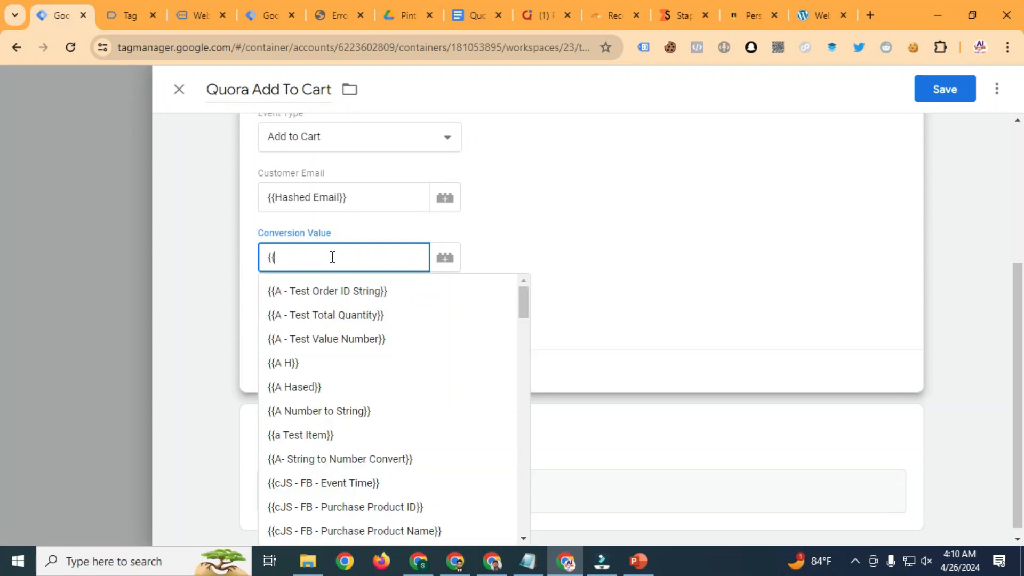
text(Valu)
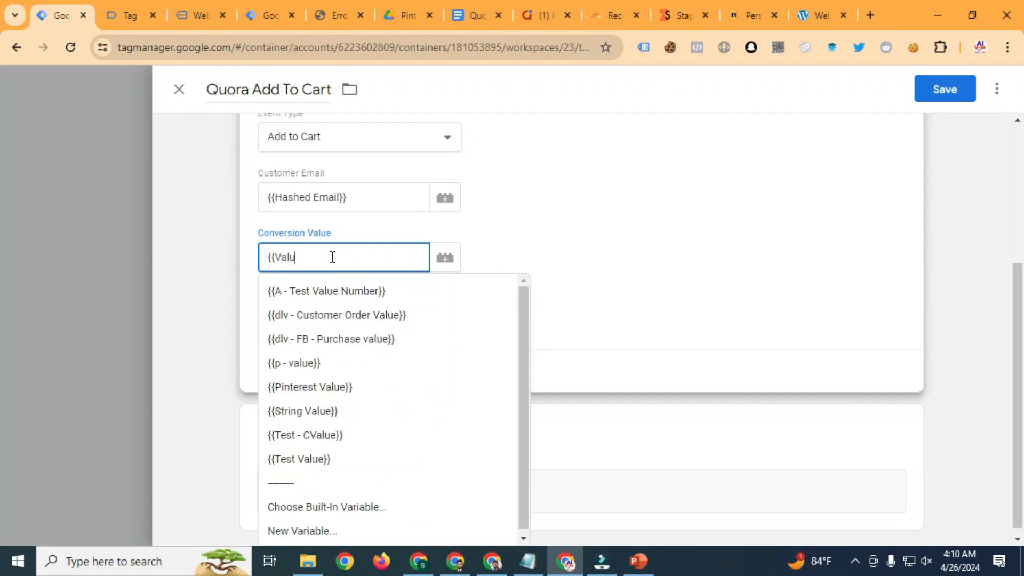
click(315, 363)
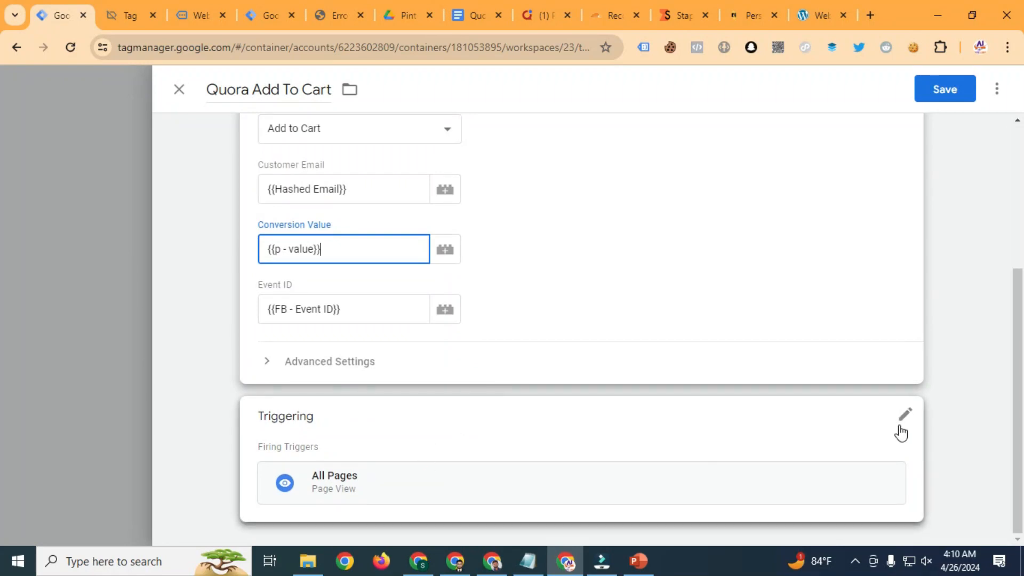
Step: Replace the All Pages trigger of the Quora Add To Cart tag with AddToCart - Trigger and save the tag
click(899, 419)
click(884, 450)
click(600, 452)
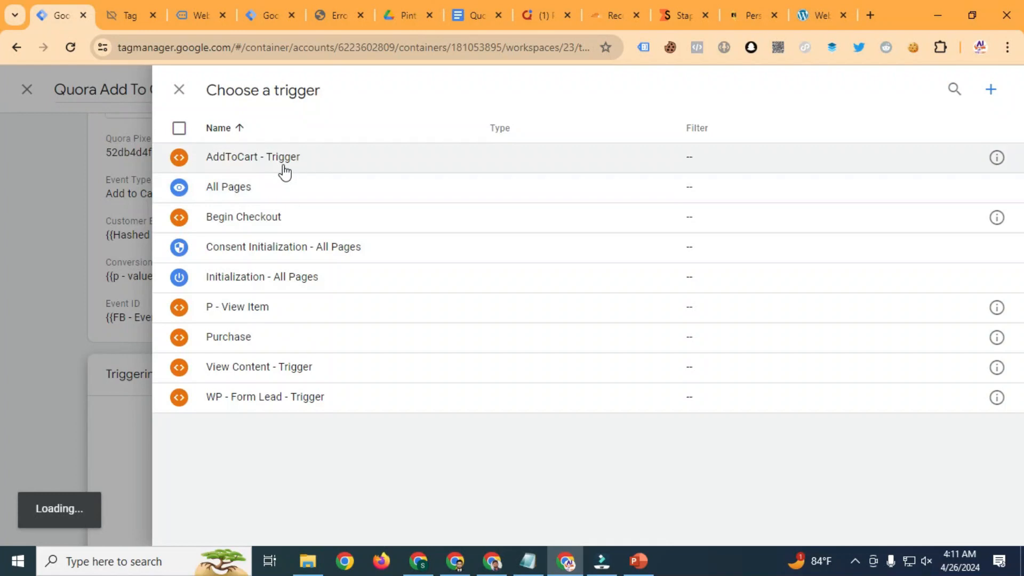
click(282, 161)
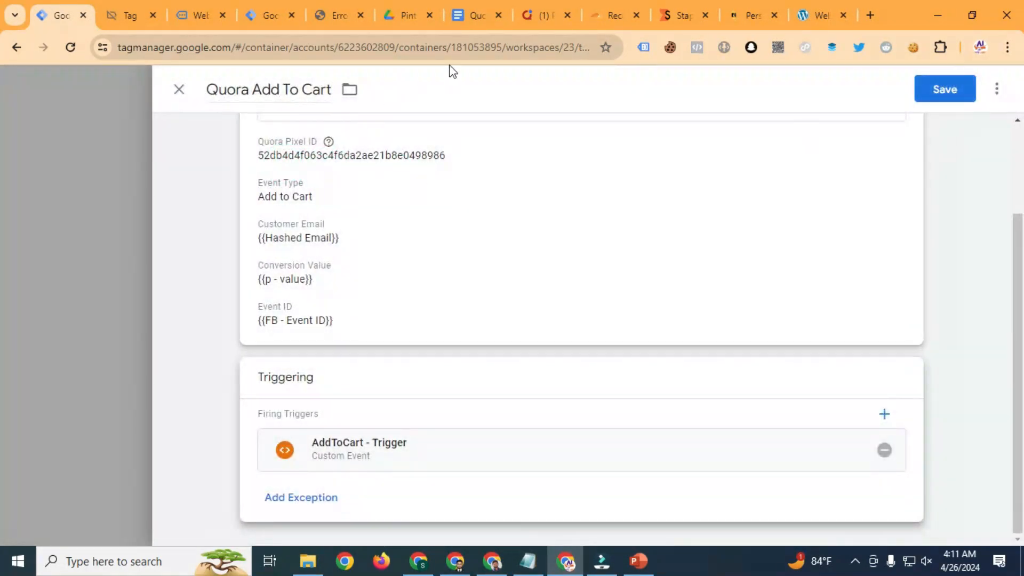
click(944, 92)
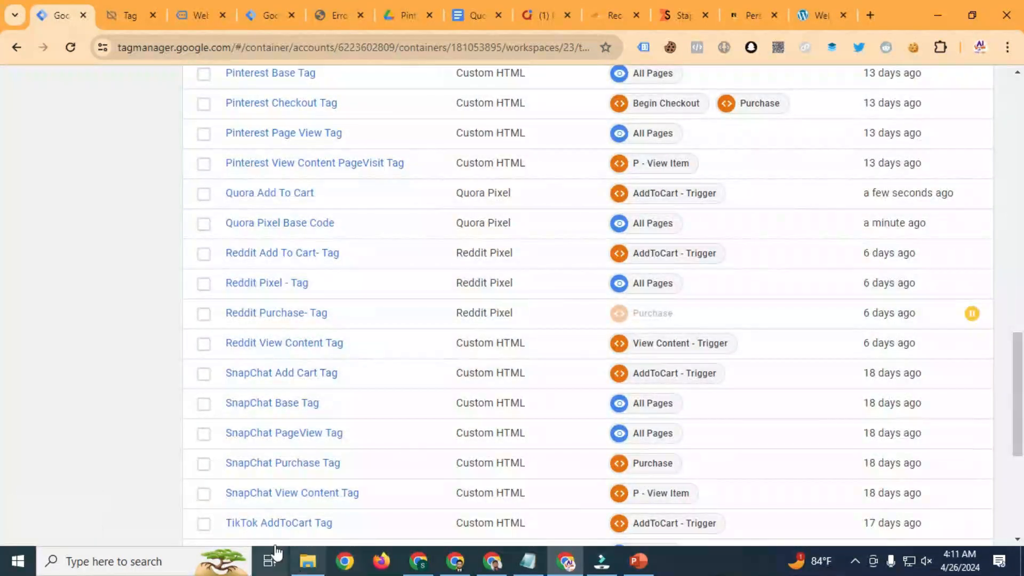
Step: Open the saved Quora Add To Cart tag and make a copy of it
click(304, 254)
click(93, 320)
click(279, 200)
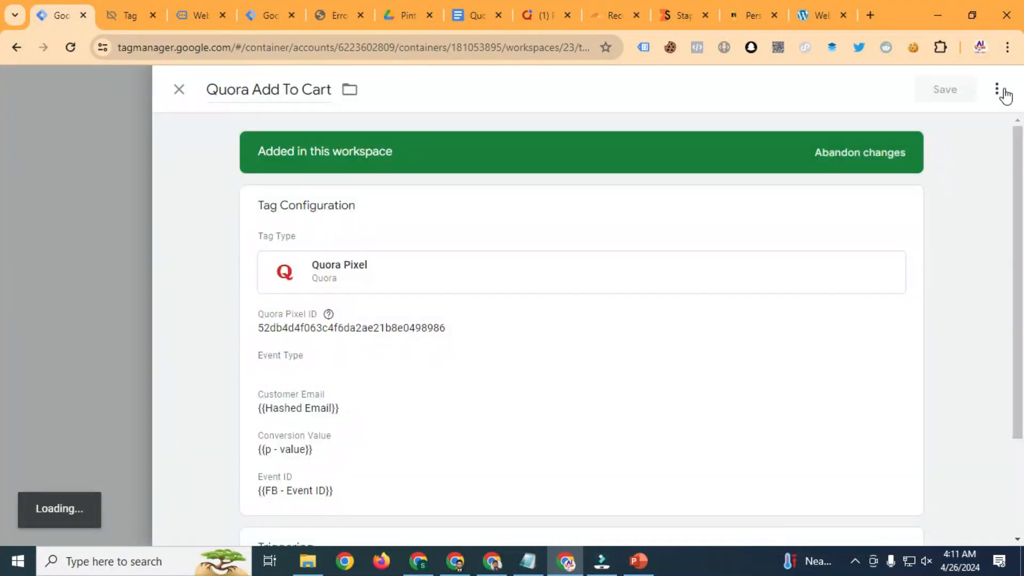
click(997, 89)
click(964, 122)
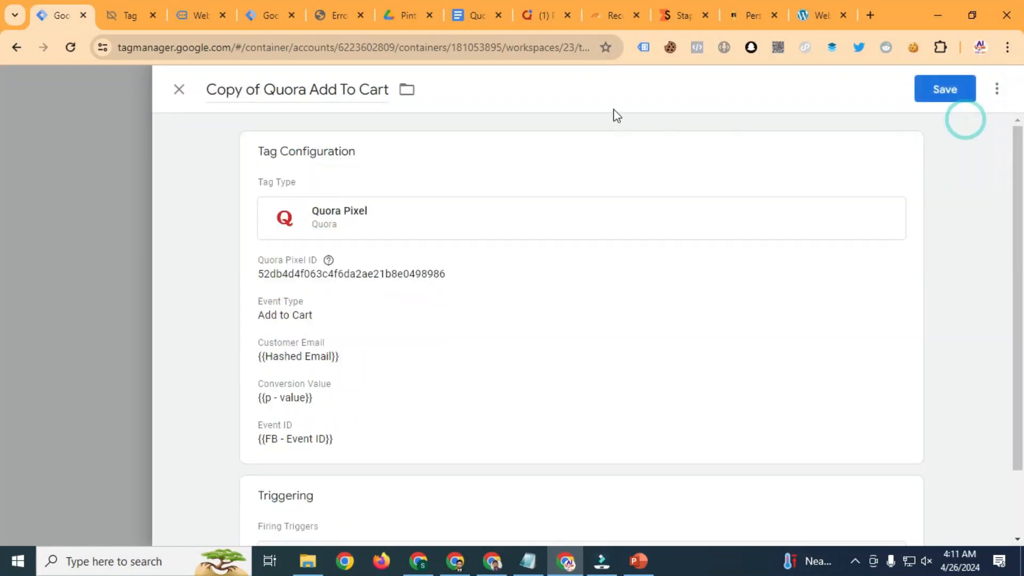
Step: Remove the "Copy of" prefix from the copied tag's name
click(269, 86)
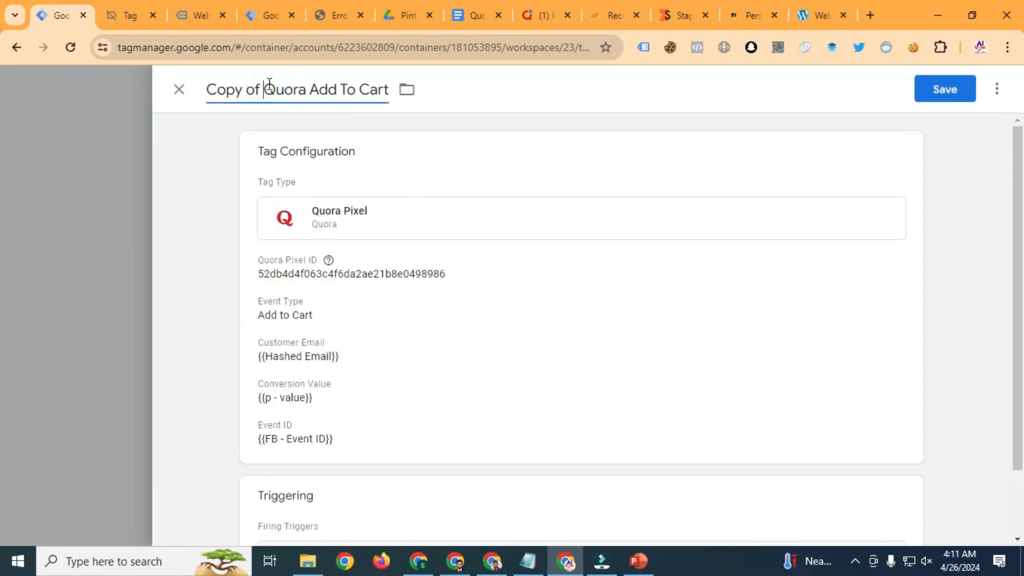
key(BackSpace)
key(F11)
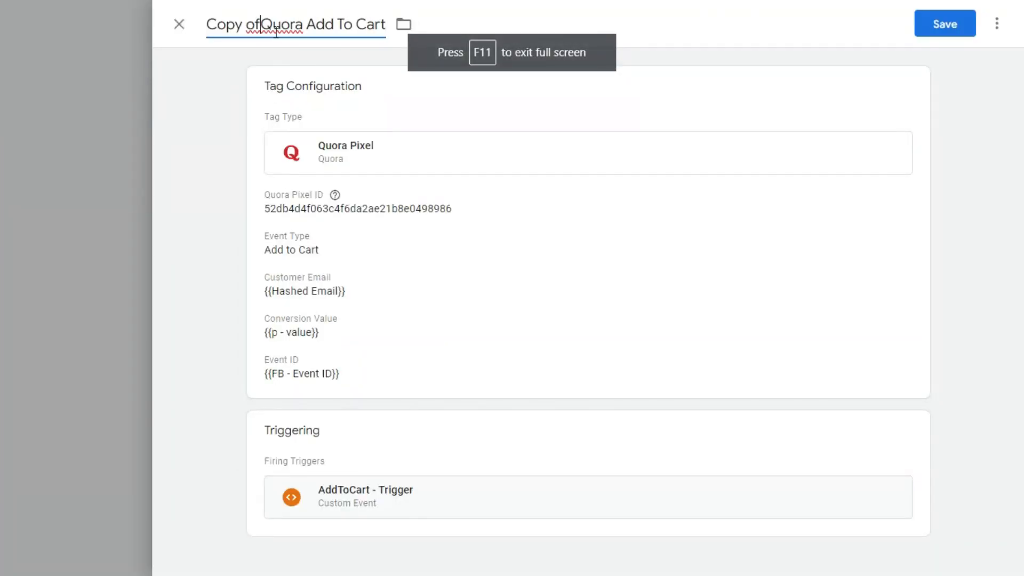
key(F11)
key(BackSpace)
key(BackSpace)
key(BackSpace)
key(BackSpace)
key(BackSpace)
key(BackSpace)
key(BackSpace)
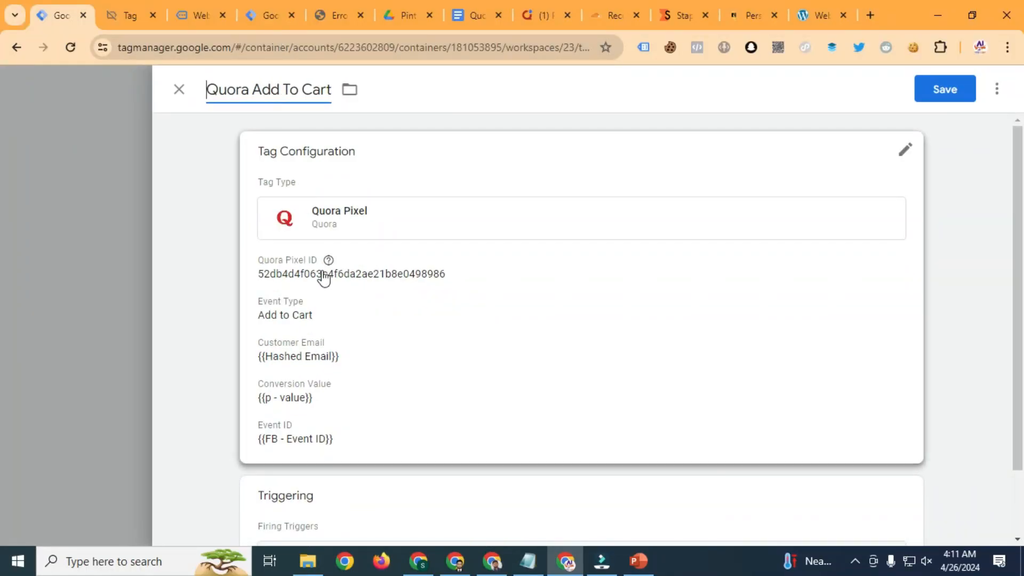
Step: Change the copied tag's event type to Initiate Checkout and rename the tag to Quora Checkout
click(323, 277)
click(308, 373)
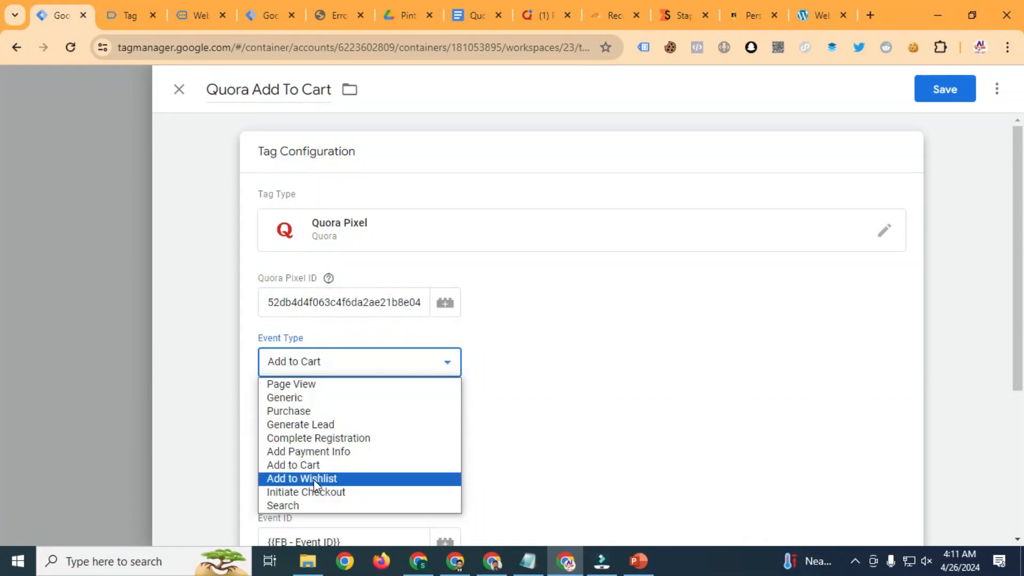
click(302, 494)
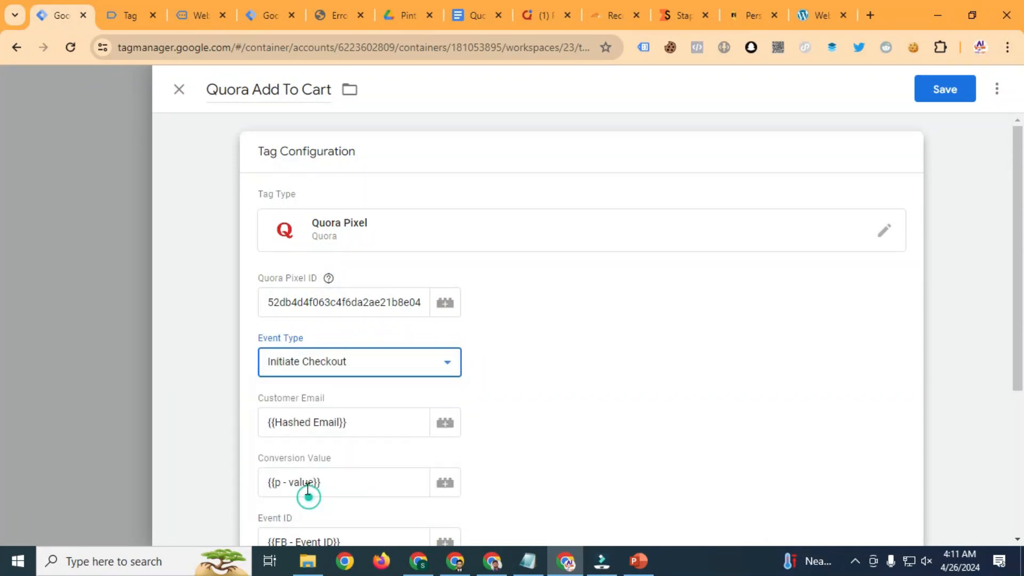
double_click(259, 90)
drag(319, 96, 338, 105)
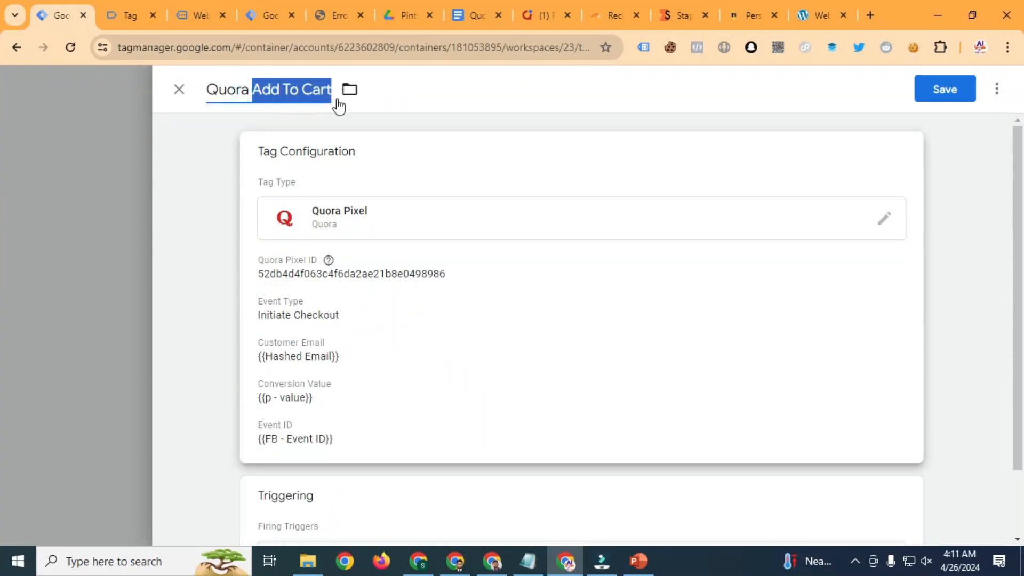
text(Checkout)
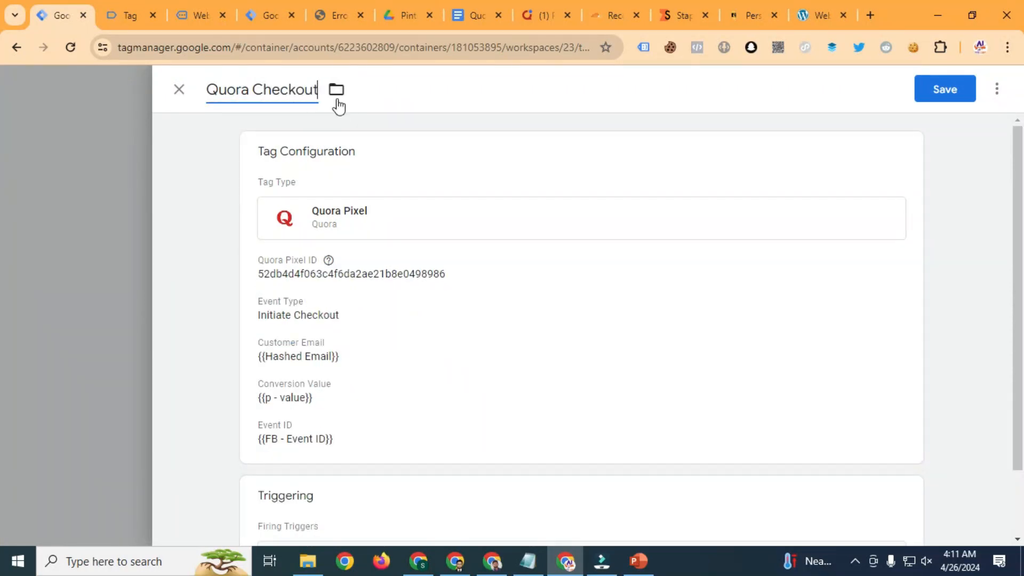
Step: Replace the firing trigger of the Quora Checkout tag with Begin Checkout and save the tag
click(423, 219)
scroll(384, 245, down, 4)
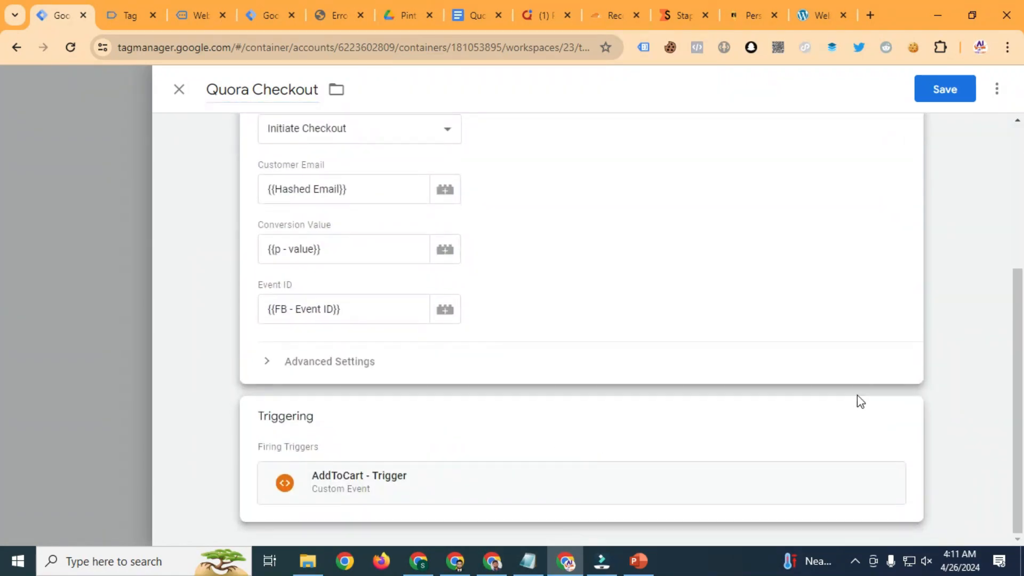
click(904, 419)
click(886, 447)
click(697, 440)
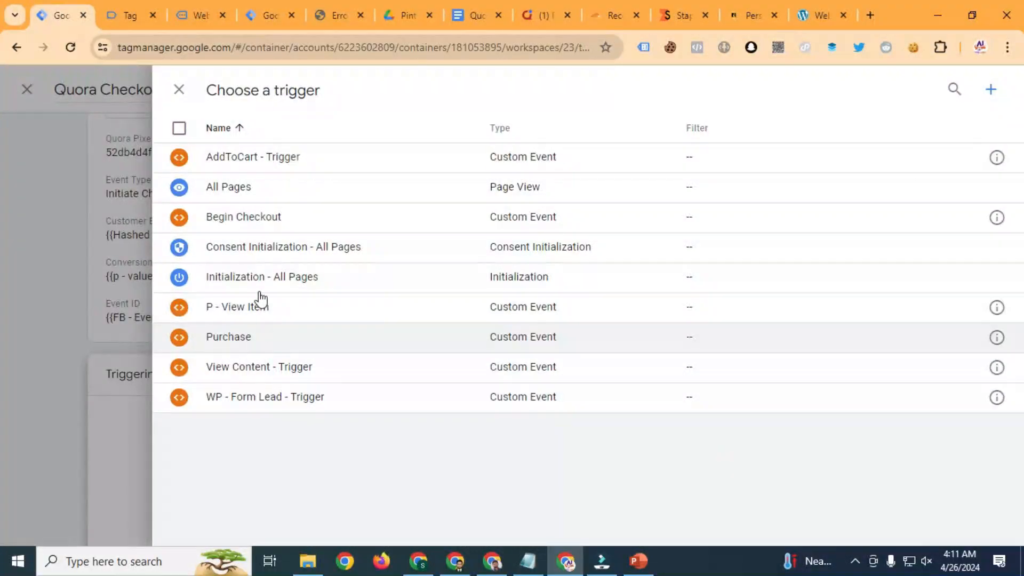
click(255, 219)
click(941, 90)
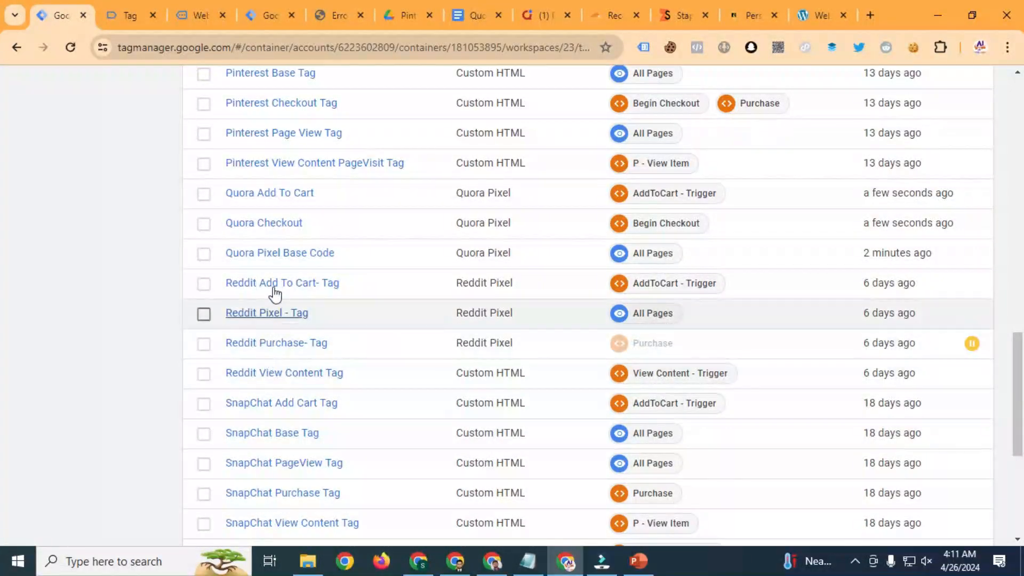
Step: Open the Quora Checkout tag and make a copy of it
click(285, 223)
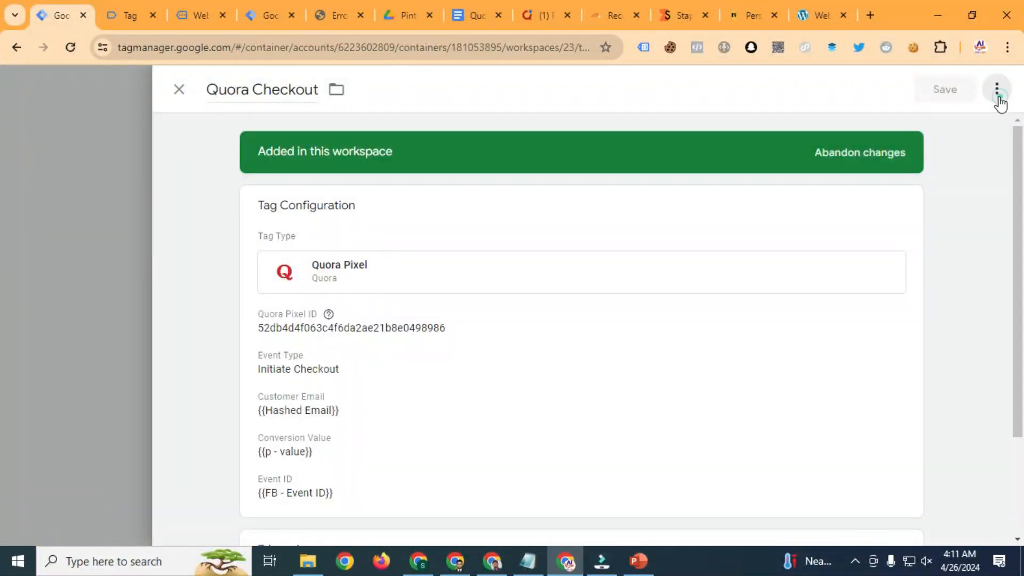
click(996, 89)
click(957, 125)
Step: Rename the copied checkout tag to Quora Purchase
click(264, 91)
key(BackSpace)
key(BackSpace)
key(BackSpace)
key(BackSpace)
key(BackSpace)
key(BackSpace)
key(BackSpace)
key(BackSpace)
drag(253, 91, 320, 98)
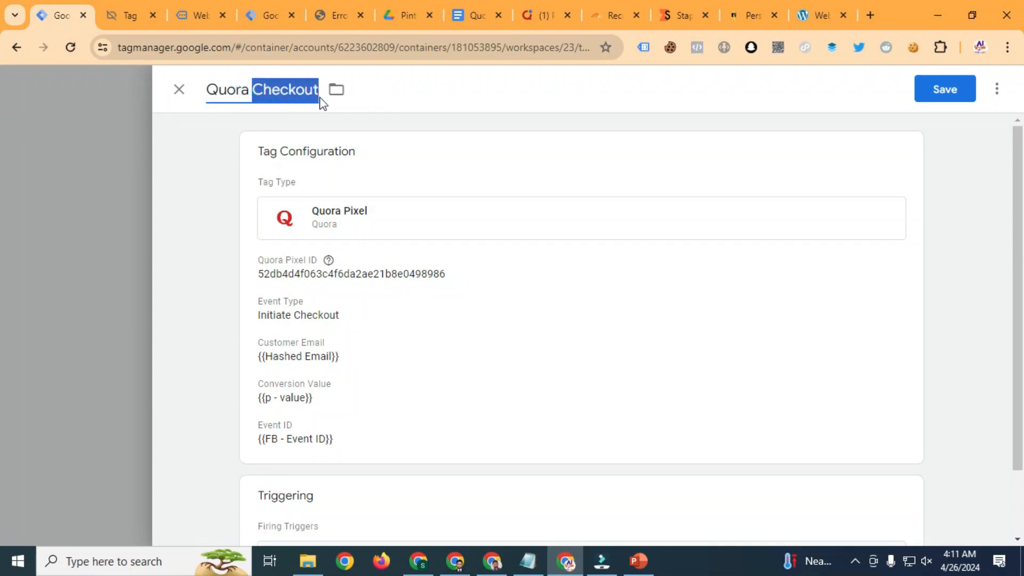
text(Purcha)
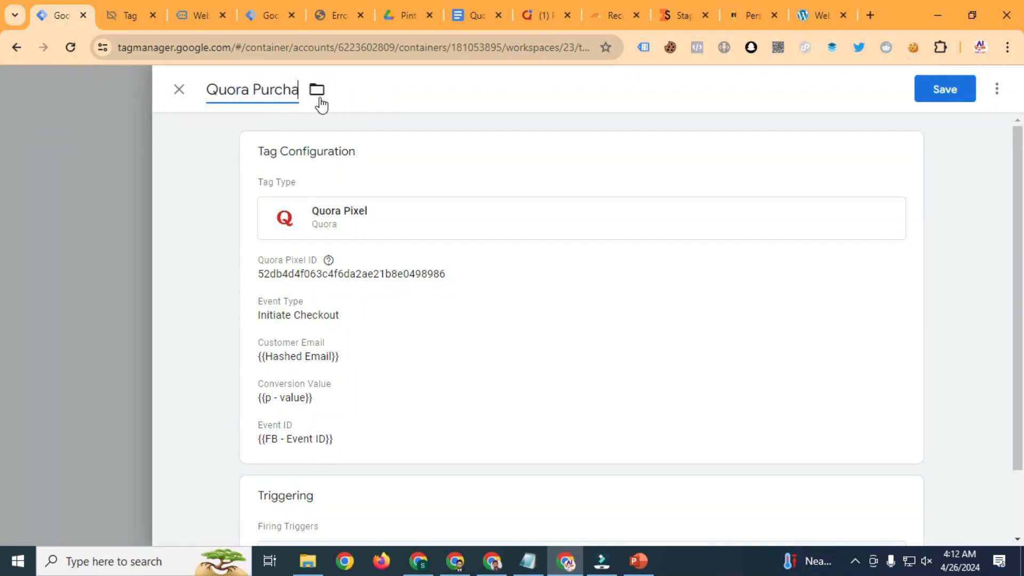
Step: Change the event type of the Quora Purchase tag to Purchase
click(370, 215)
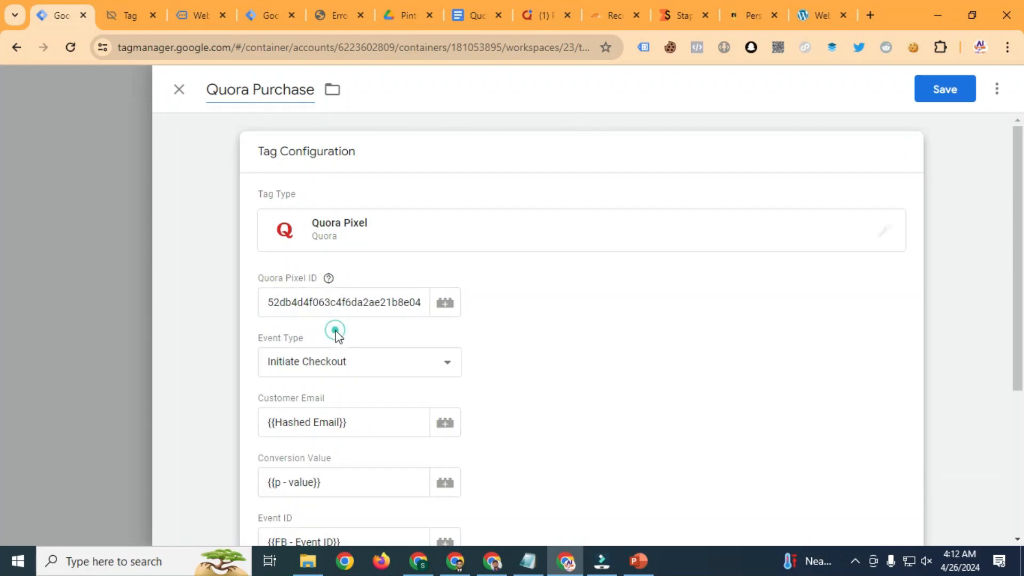
click(338, 364)
click(299, 411)
Step: Replace the Begin Checkout trigger of the Quora Purchase tag with the Purchase trigger and save the tag
scroll(693, 421, down, 4)
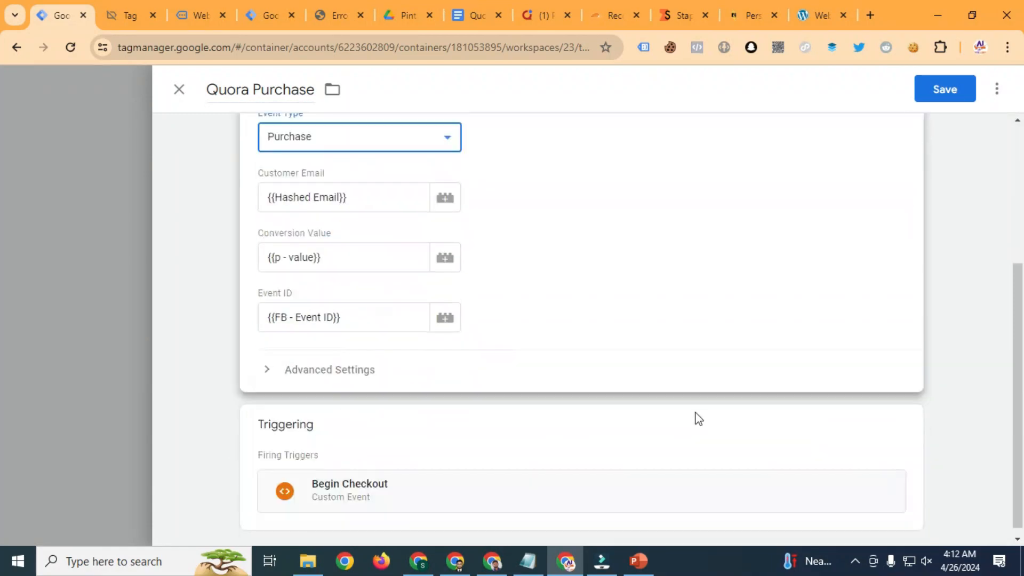
click(897, 425)
click(882, 451)
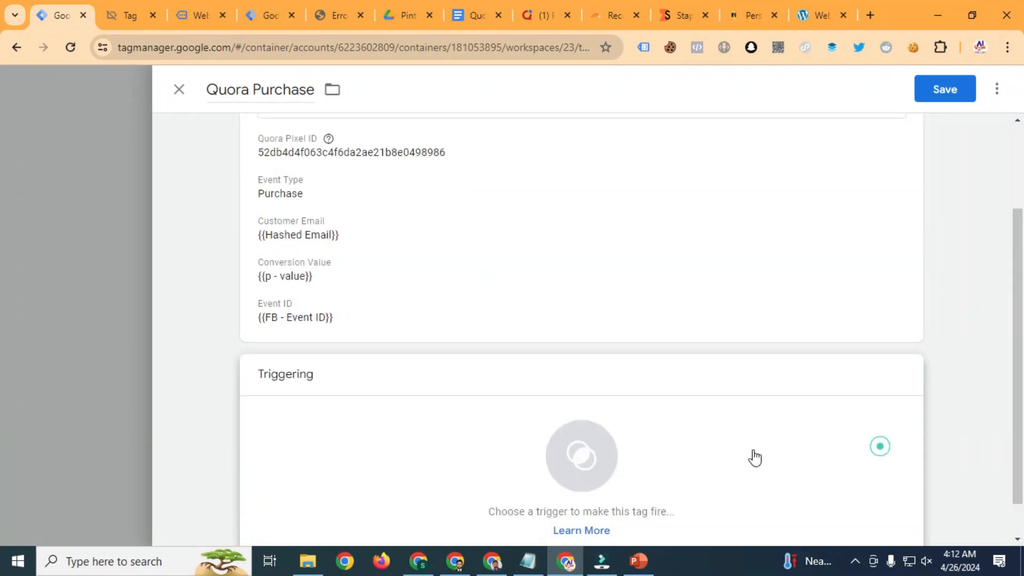
click(751, 457)
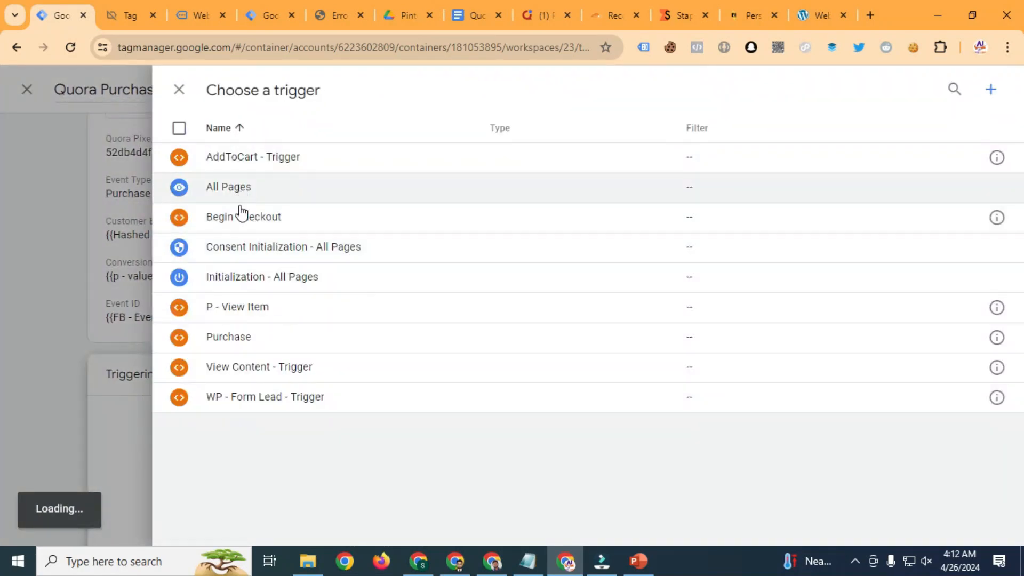
click(217, 342)
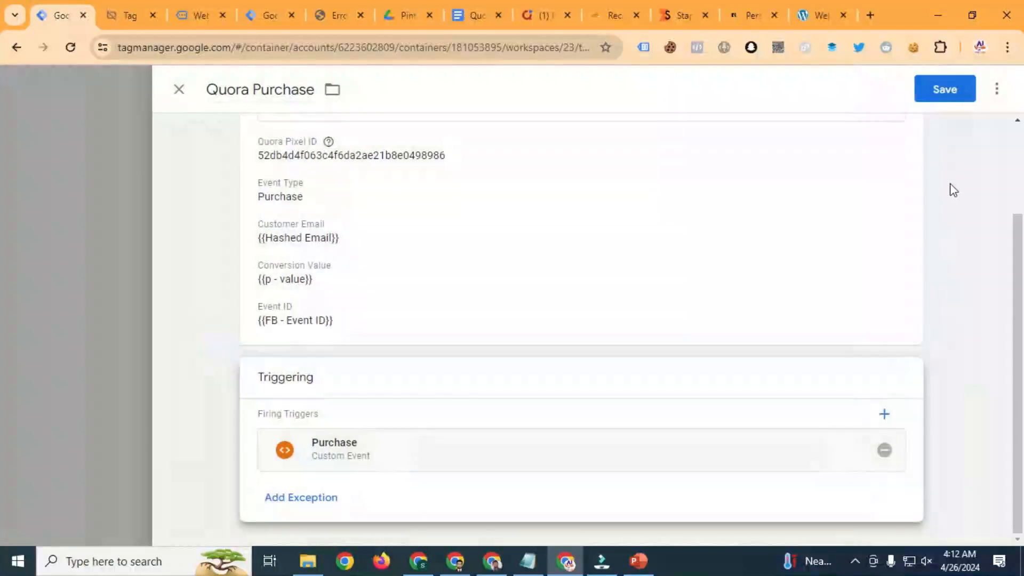
click(949, 90)
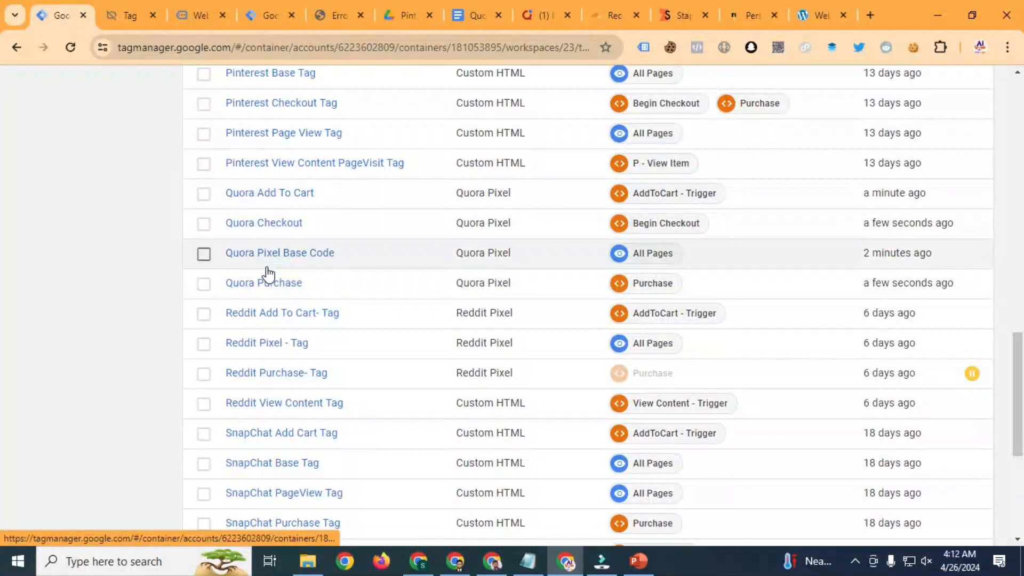
Step: Open the Quora Purchase tag and make a copy of it
click(297, 285)
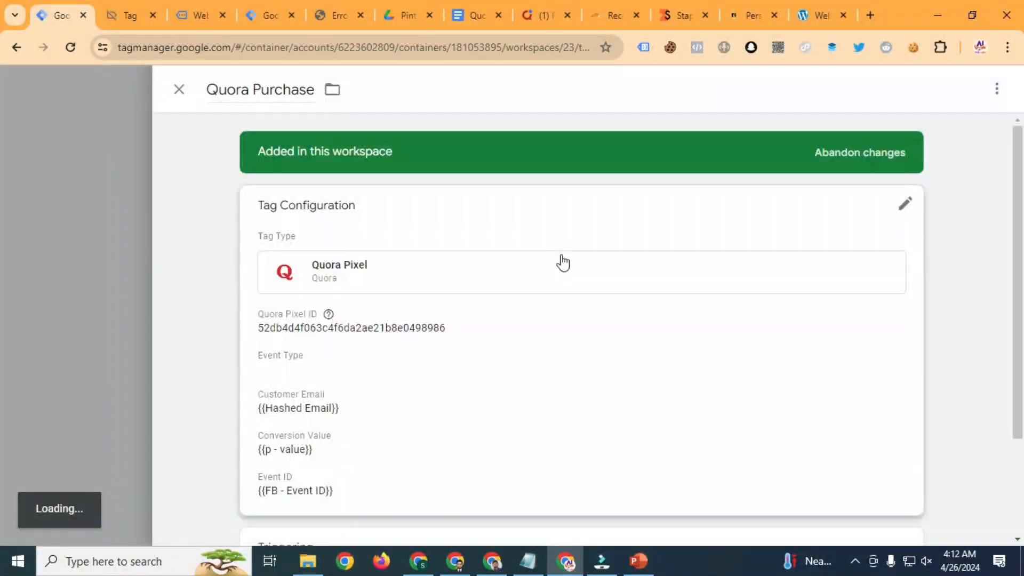
click(996, 89)
click(944, 123)
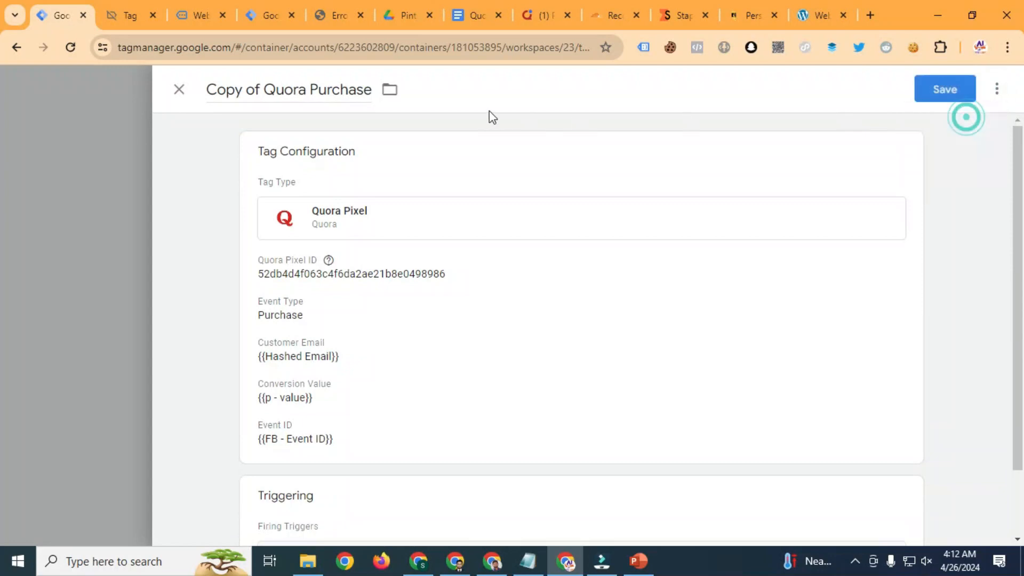
Step: Rename the copied purchase tag to Quora Lead
click(264, 89)
key(BackSpace)
key(BackSpace)
key(BackSpace)
key(BackSpace)
key(BackSpace)
key(BackSpace)
key(BackSpace)
key(BackSpace)
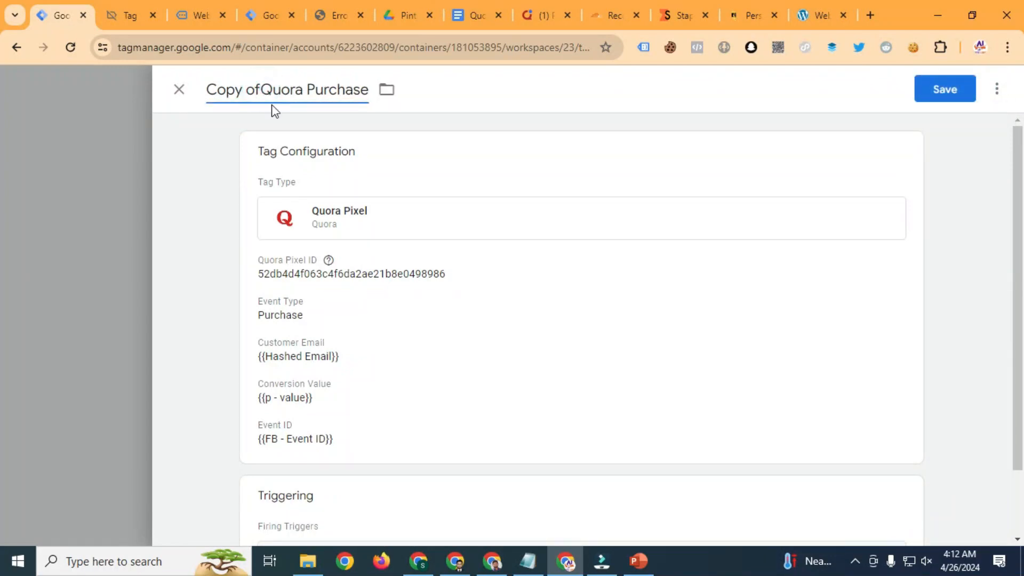
drag(254, 89, 321, 103)
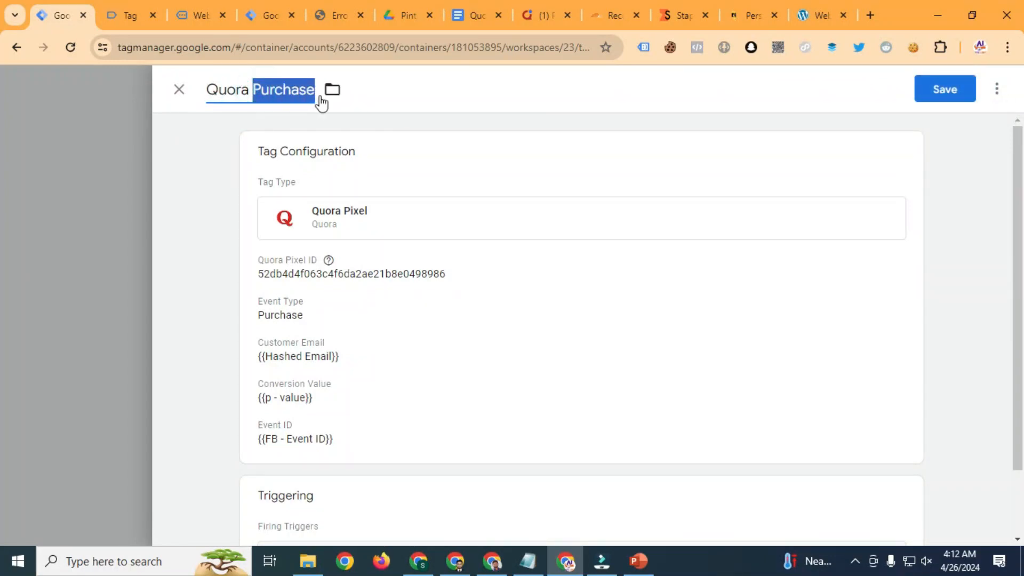
text(Lead)
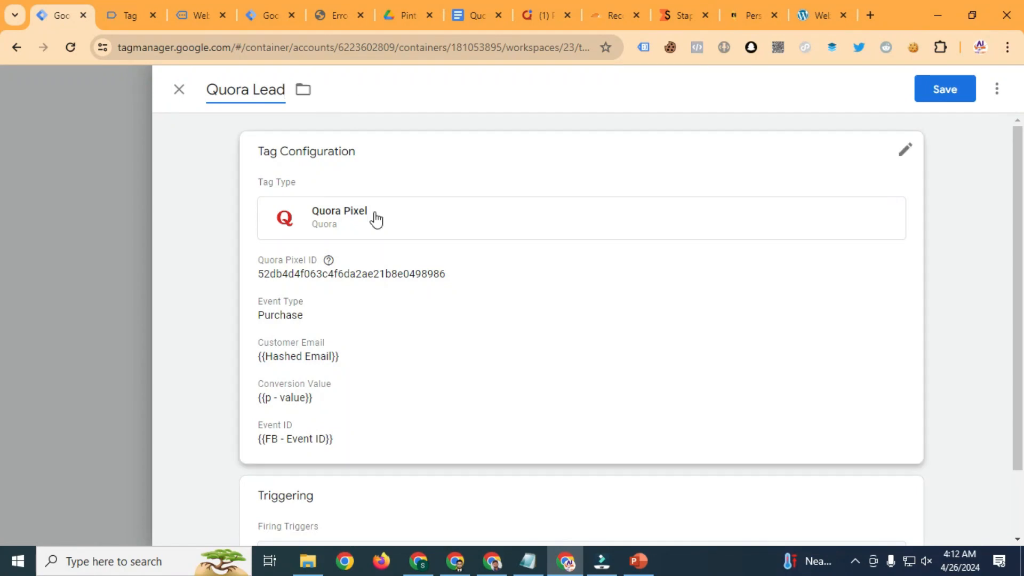
Step: Set the event type of the Quora Lead tag to Generate Lead and clear its Conversion Value
click(379, 288)
click(293, 362)
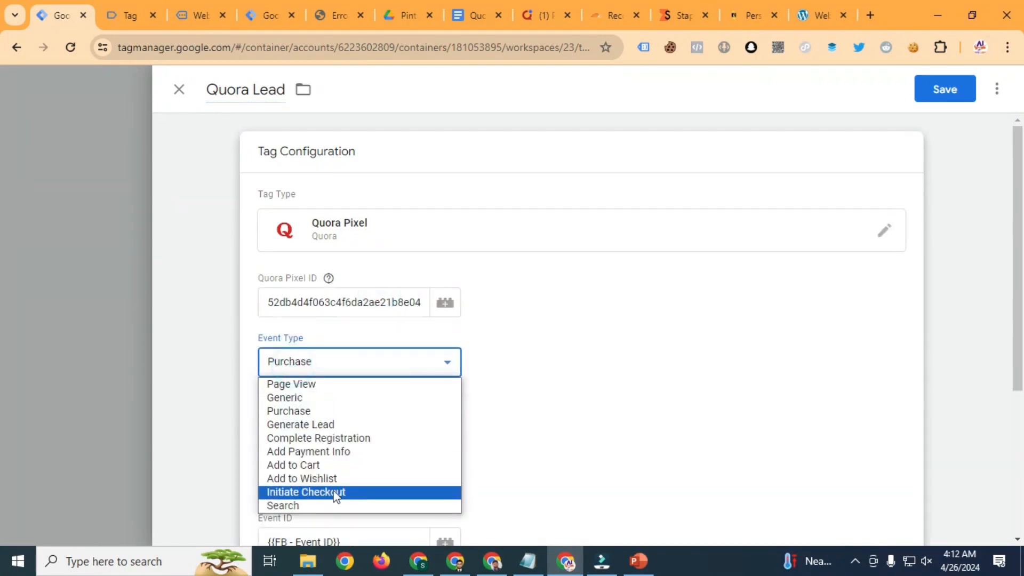
click(320, 424)
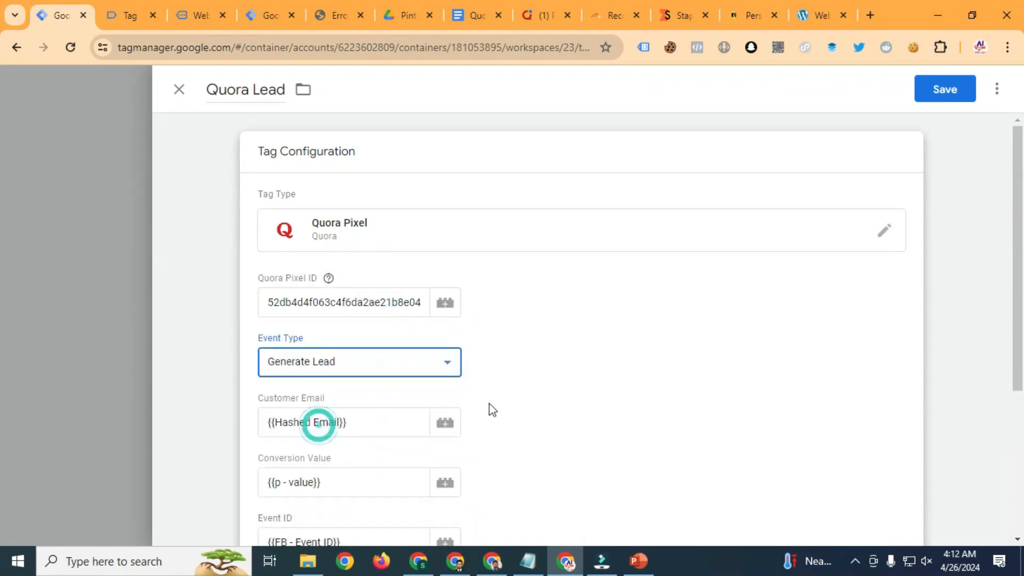
scroll(380, 351, down, 3)
drag(343, 334, 254, 334)
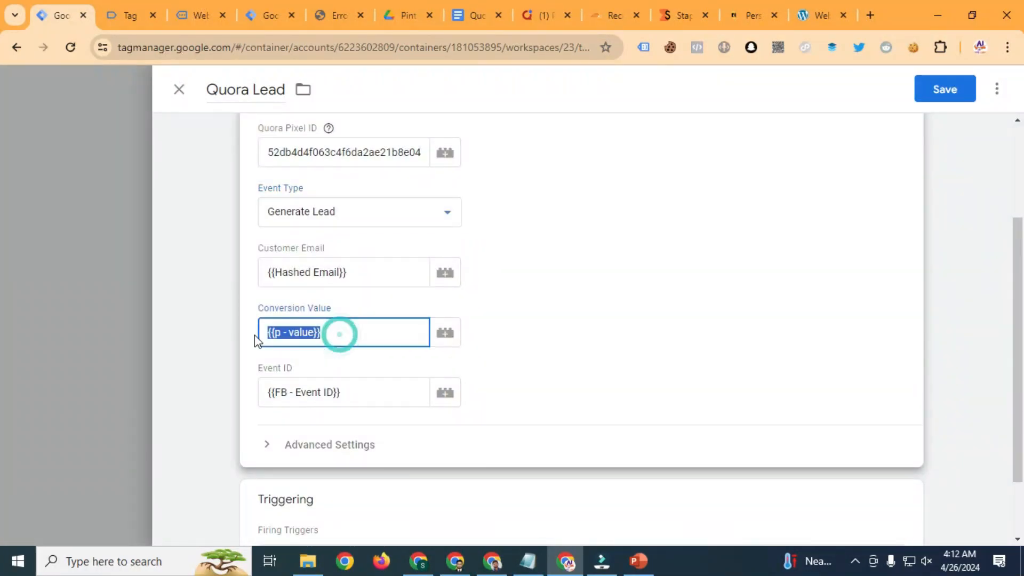
key(BackSpace)
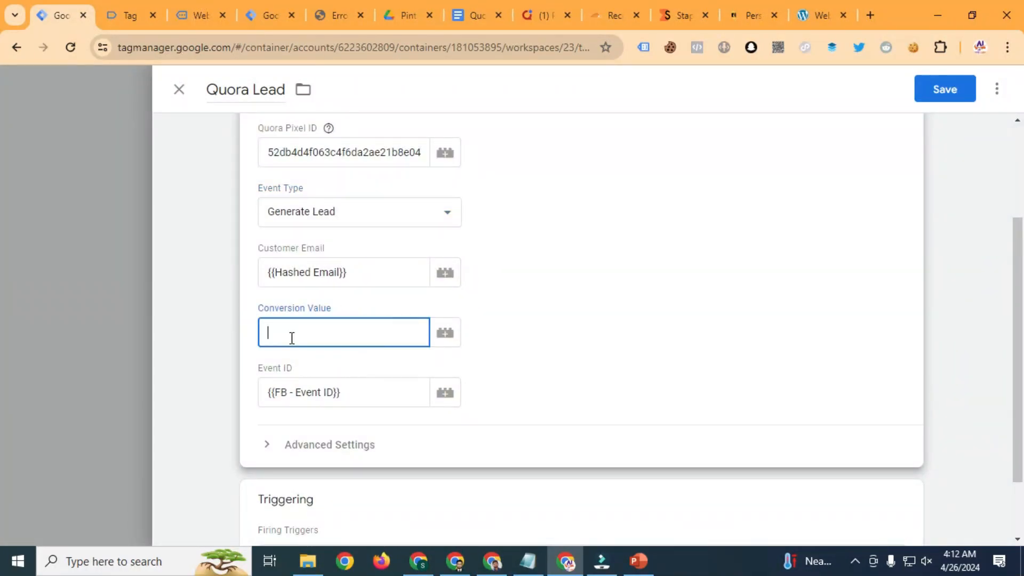
Step: Replace the Purchase trigger of the Quora Lead tag with WP - Form Lead - Trigger and save the tag
scroll(587, 424, down, 2)
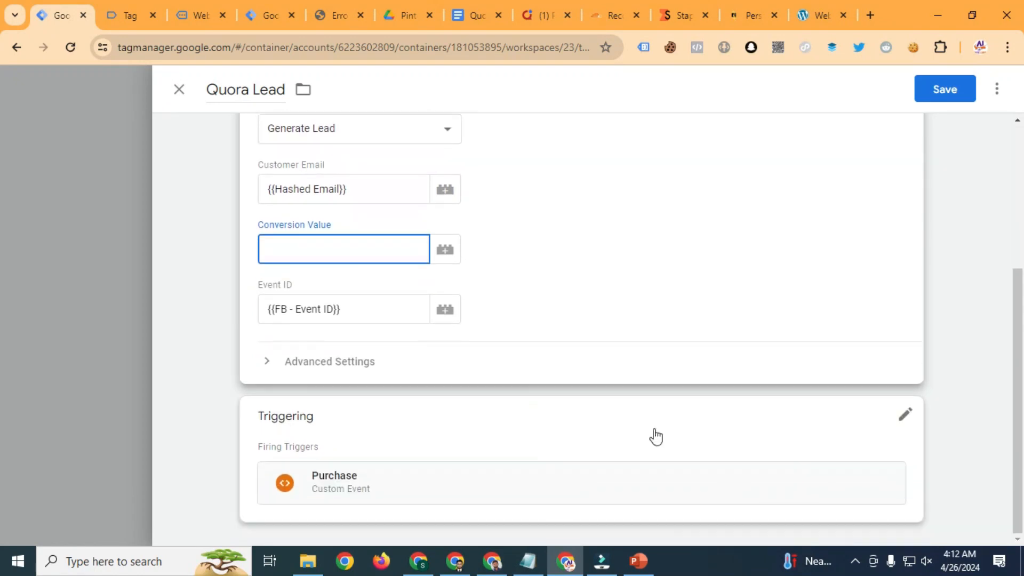
click(900, 418)
click(887, 453)
click(675, 438)
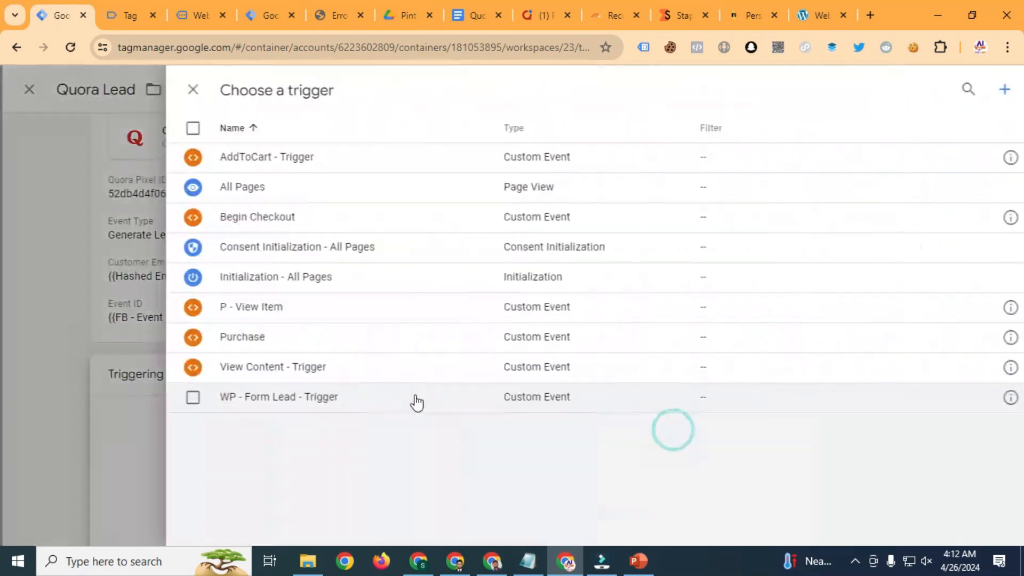
click(250, 400)
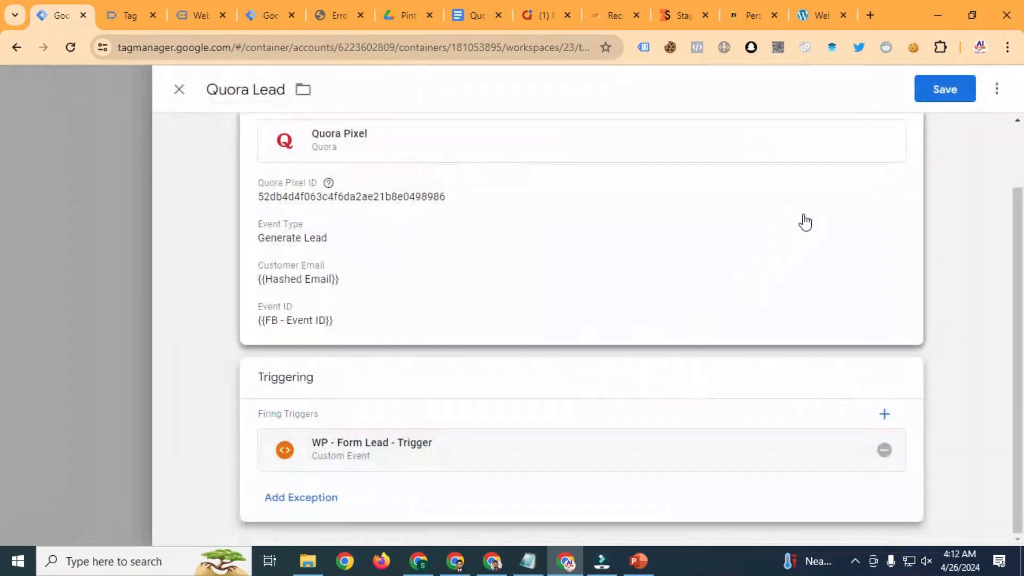
click(943, 89)
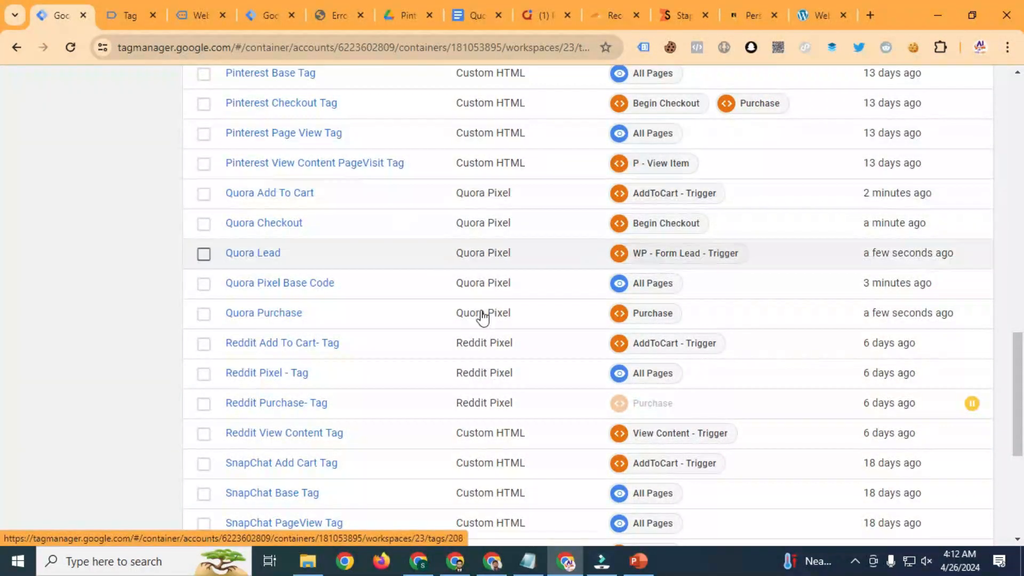
Step: Search Google for "quora pixel helper extension chrome" in a new browser tab and close that tab after viewing the results
scroll(533, 332, up, 2)
scroll(535, 330, up, 10)
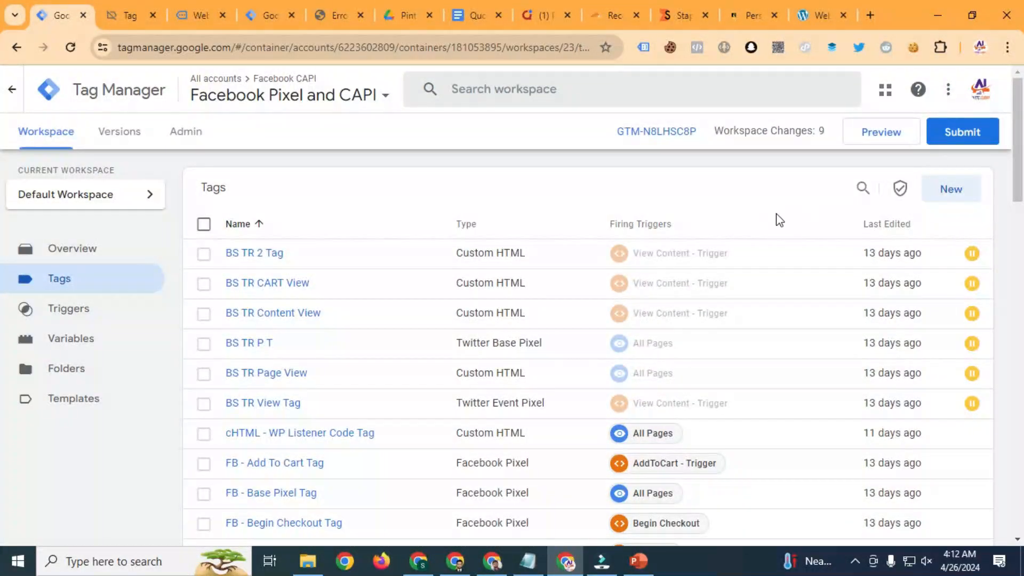
click(869, 15)
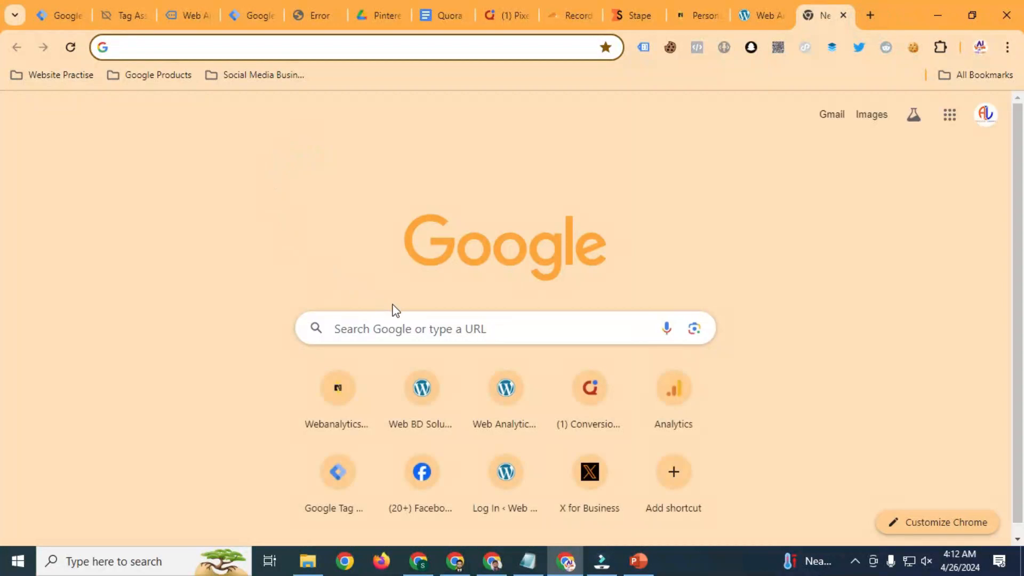
click(385, 319)
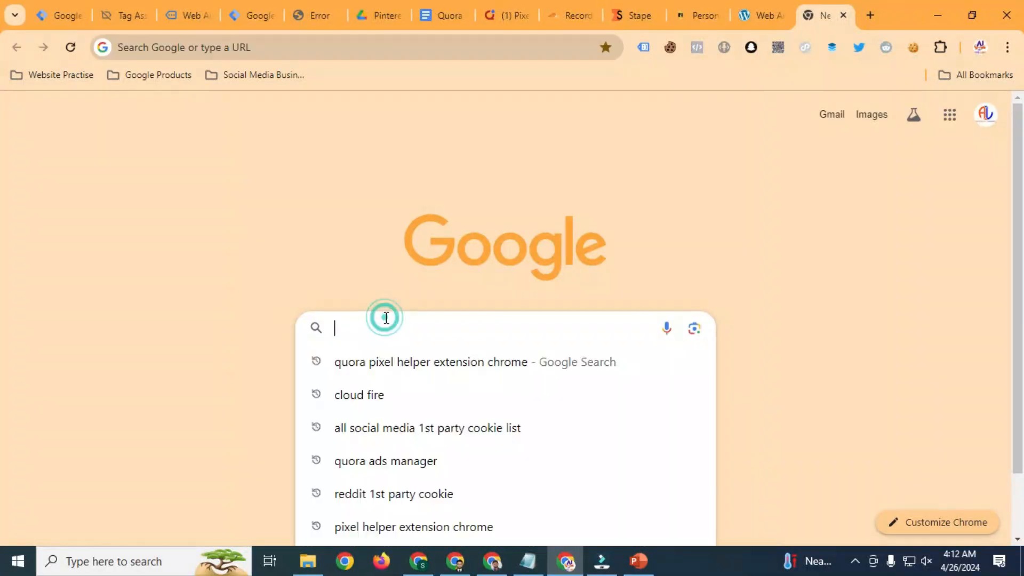
click(407, 362)
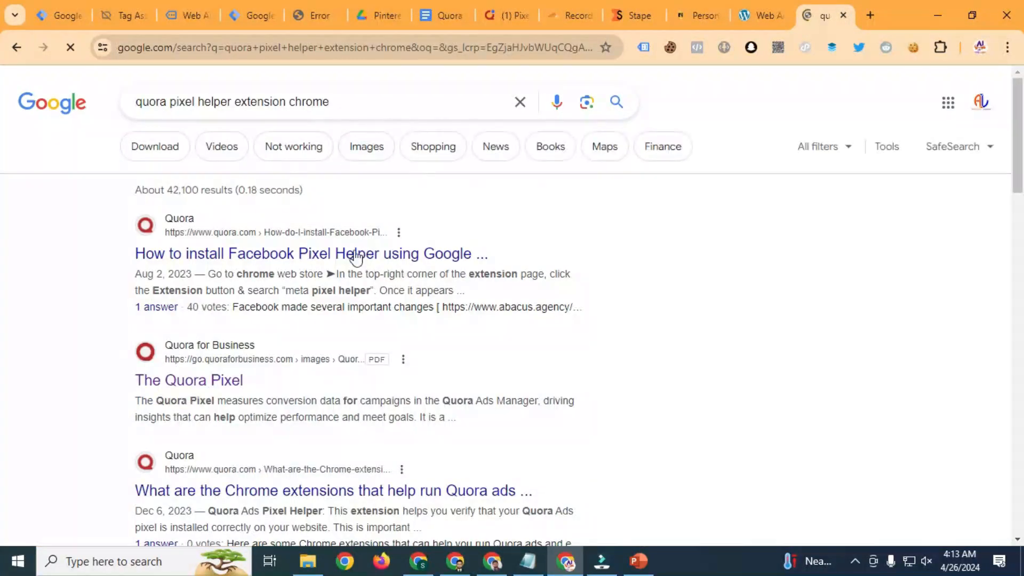
click(843, 15)
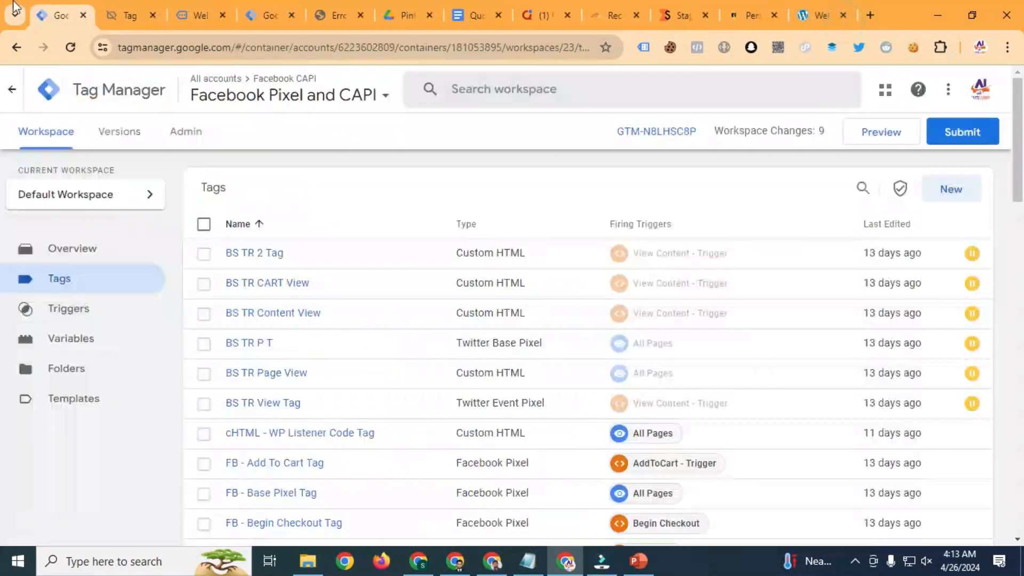
Step: Start a container preview, connect Tag Assistant to the store website, and switch to the connected store page
click(877, 139)
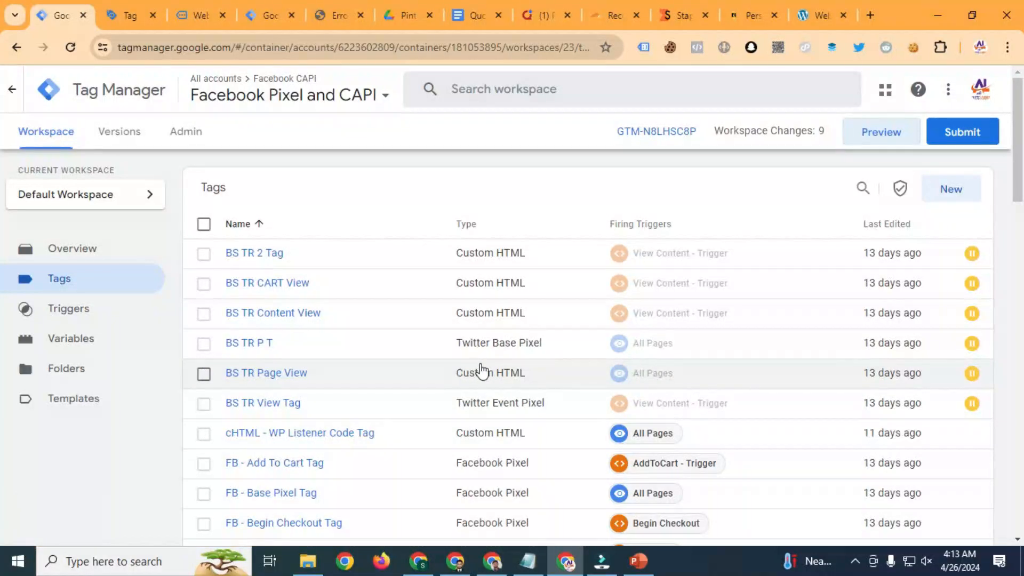
click(126, 15)
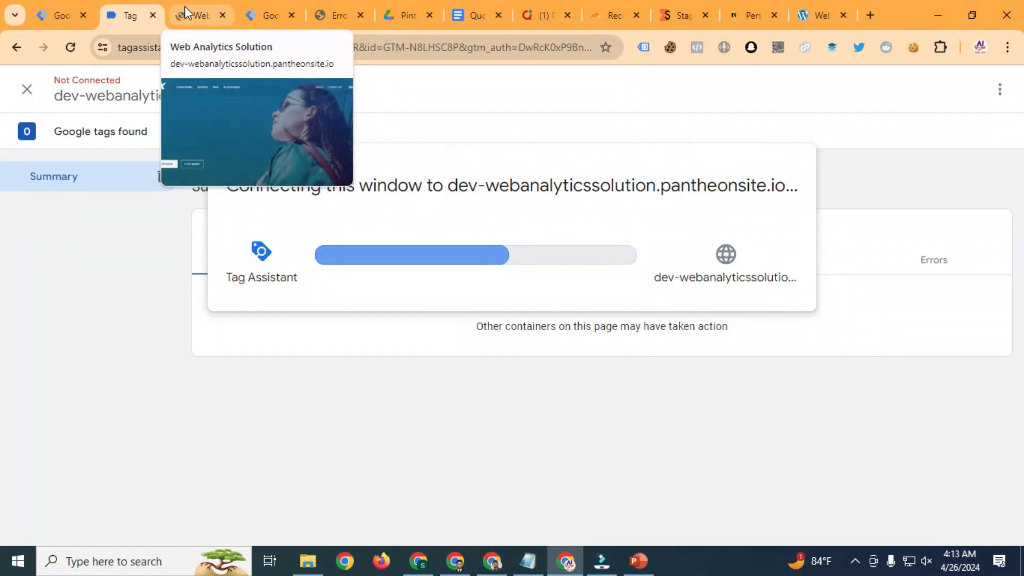
click(185, 5)
click(122, 15)
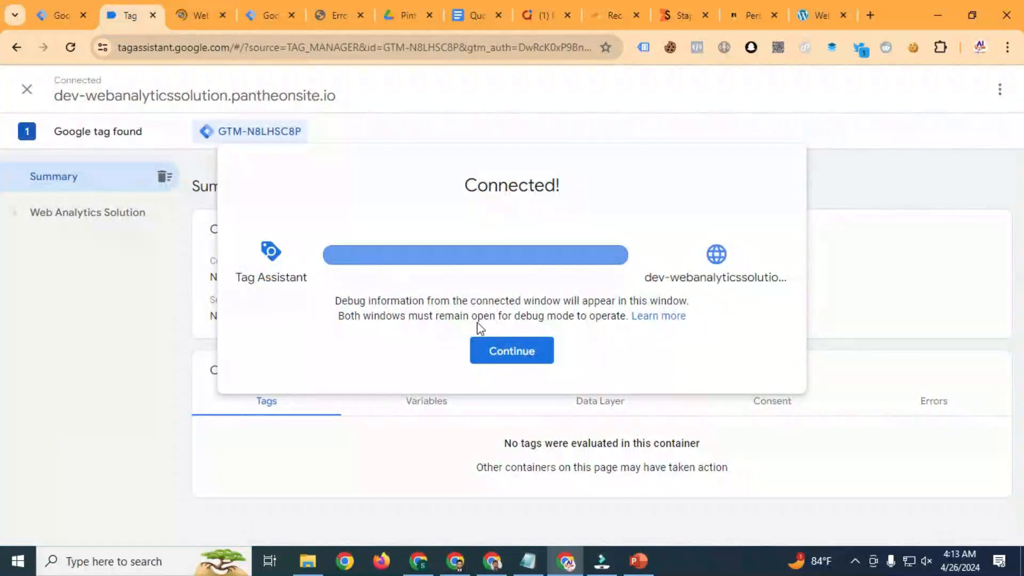
click(493, 344)
click(205, 17)
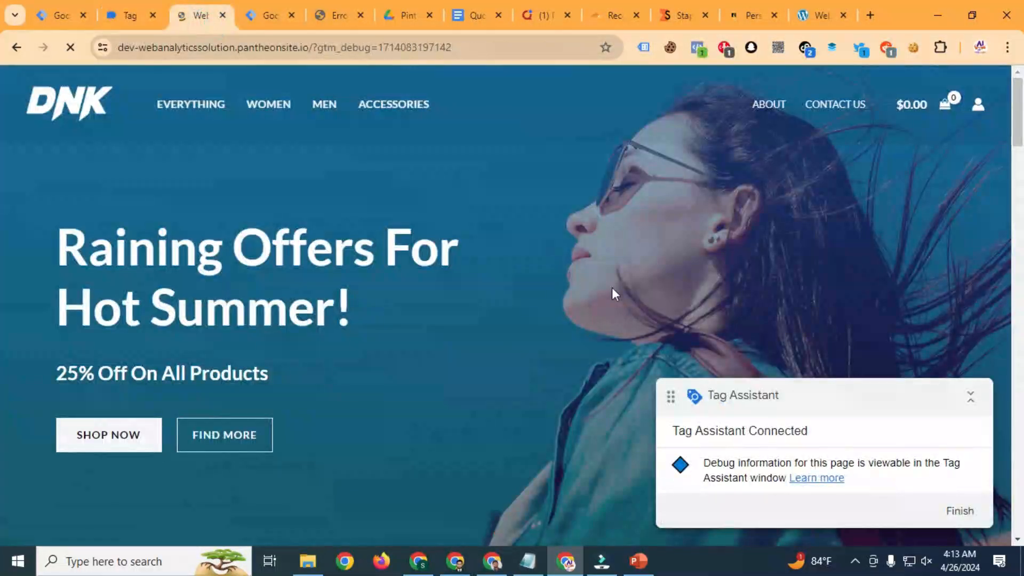
Step: Open the Dark Brown Jeans product from Featured Products and add one to the cart
scroll(616, 288, down, 15)
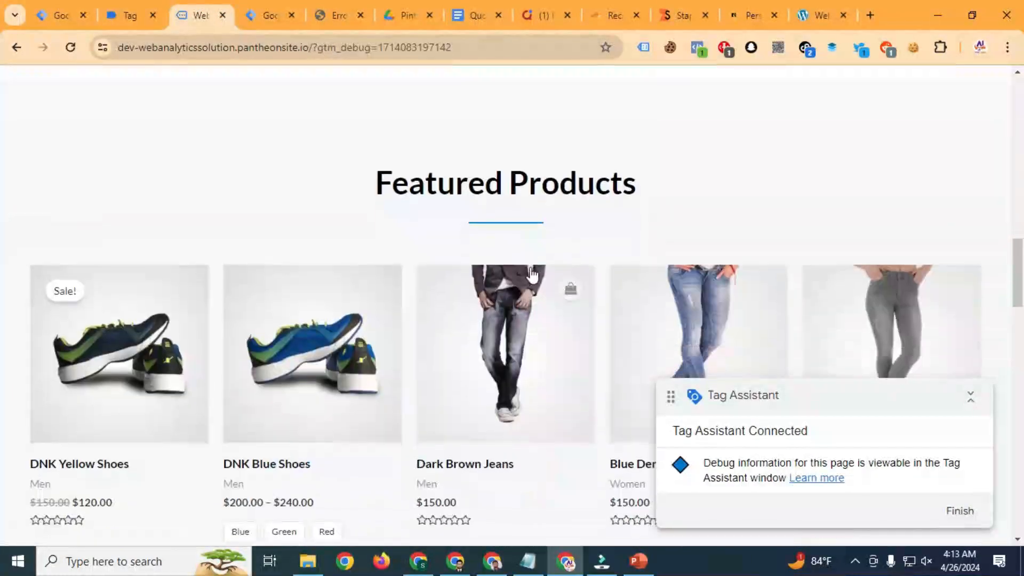
scroll(532, 273, down, 4)
click(480, 243)
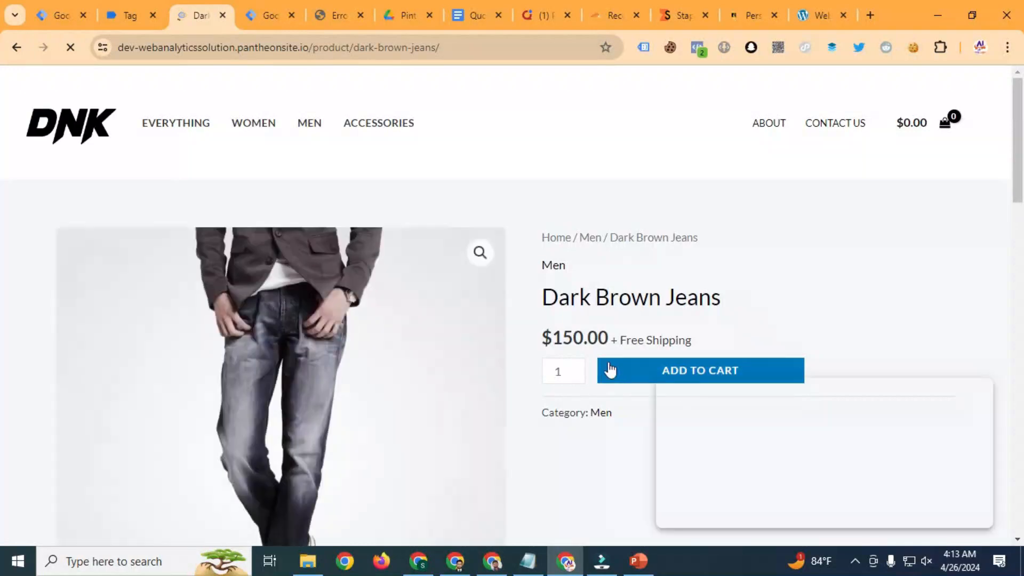
scroll(693, 362, down, 3)
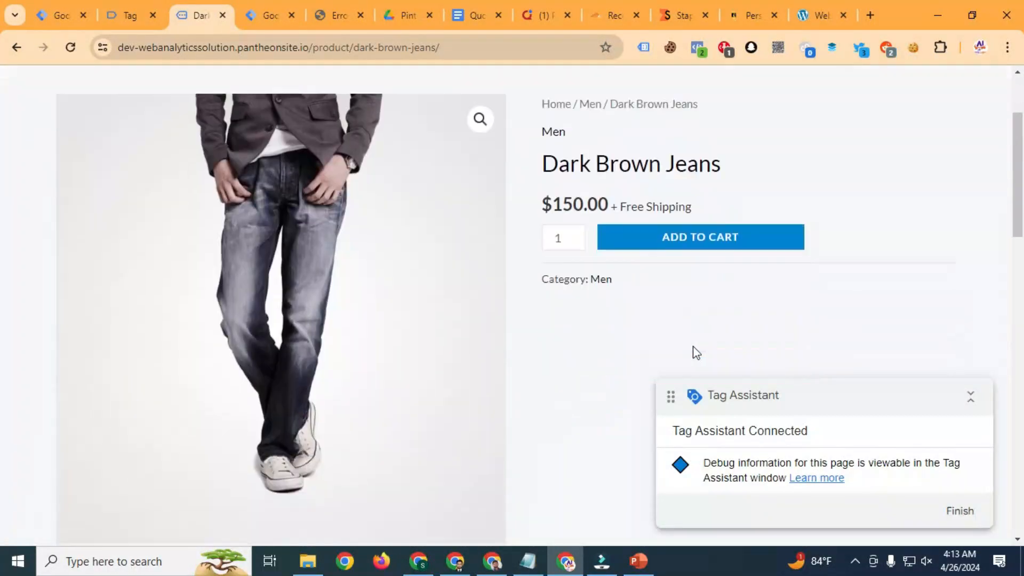
click(690, 230)
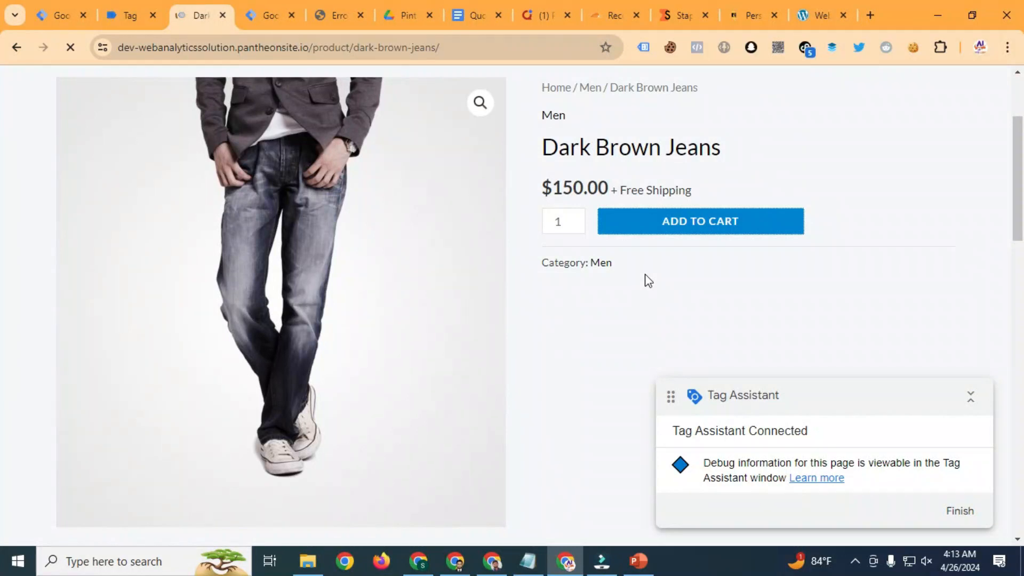
Step: View the cart containing the Dark Brown Jeans and proceed to checkout
scroll(741, 311, down, 2)
click(858, 108)
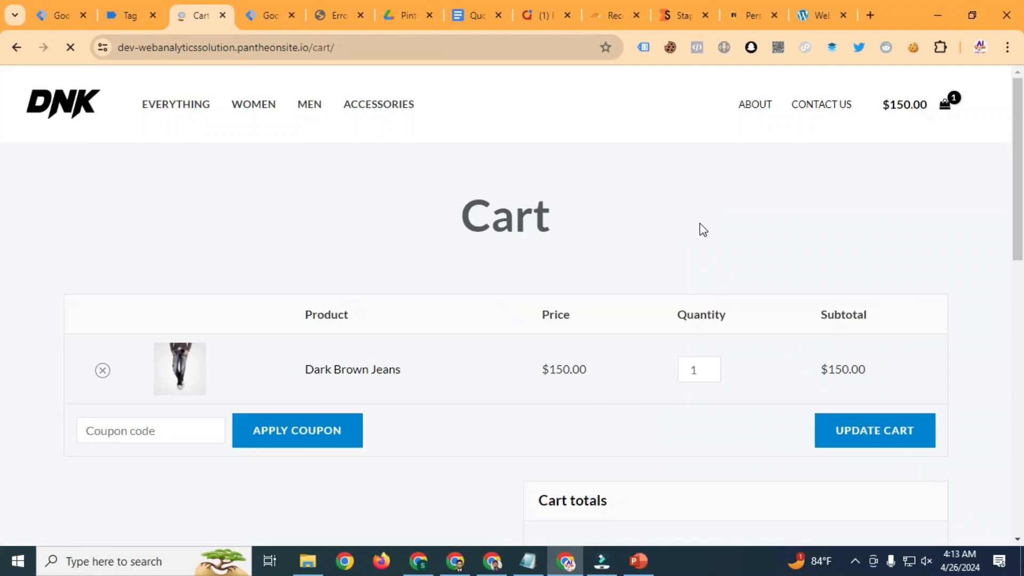
scroll(703, 229, down, 6)
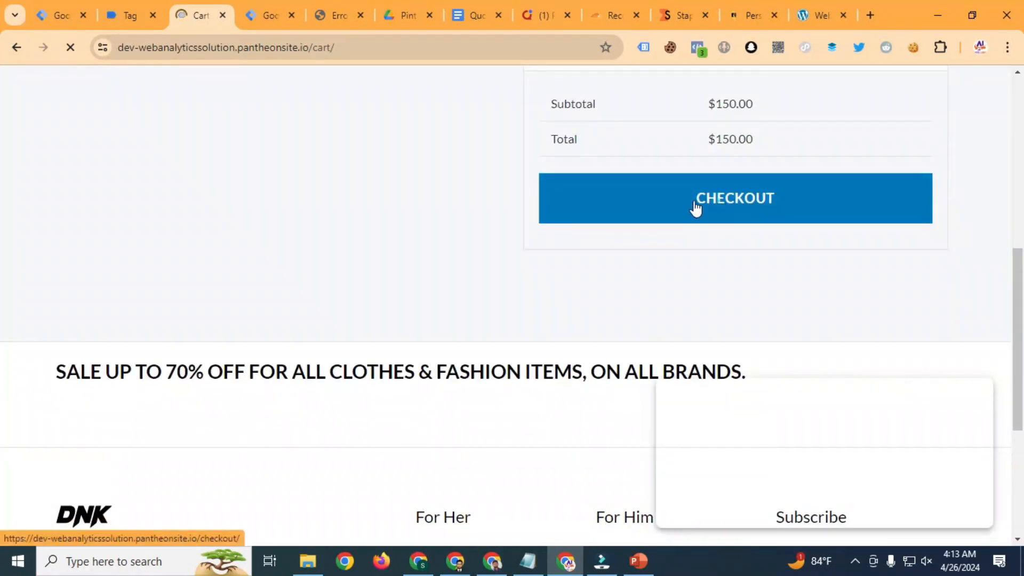
click(695, 208)
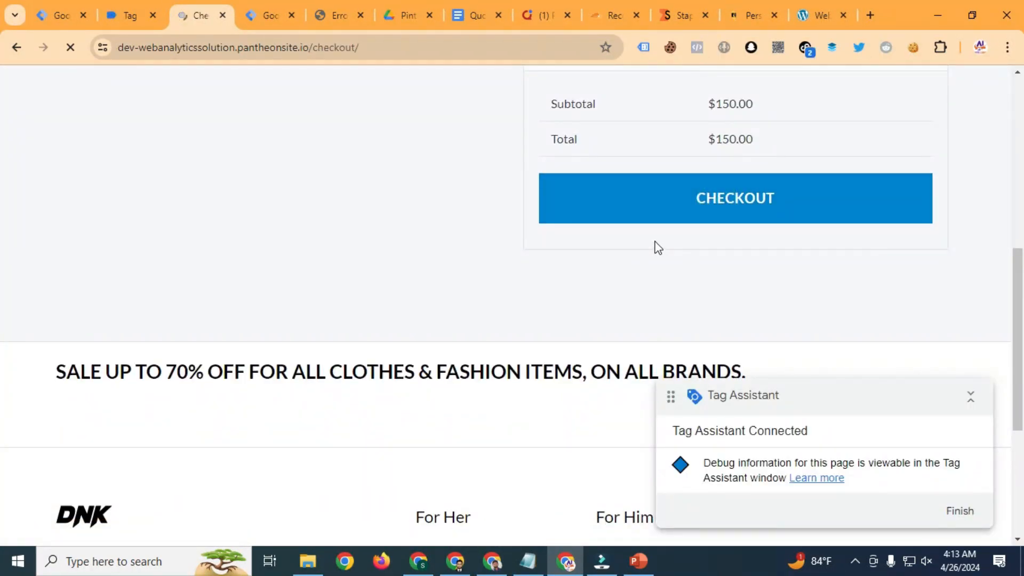
Step: Try to place the order with the billing details left empty
scroll(661, 256, down, 9)
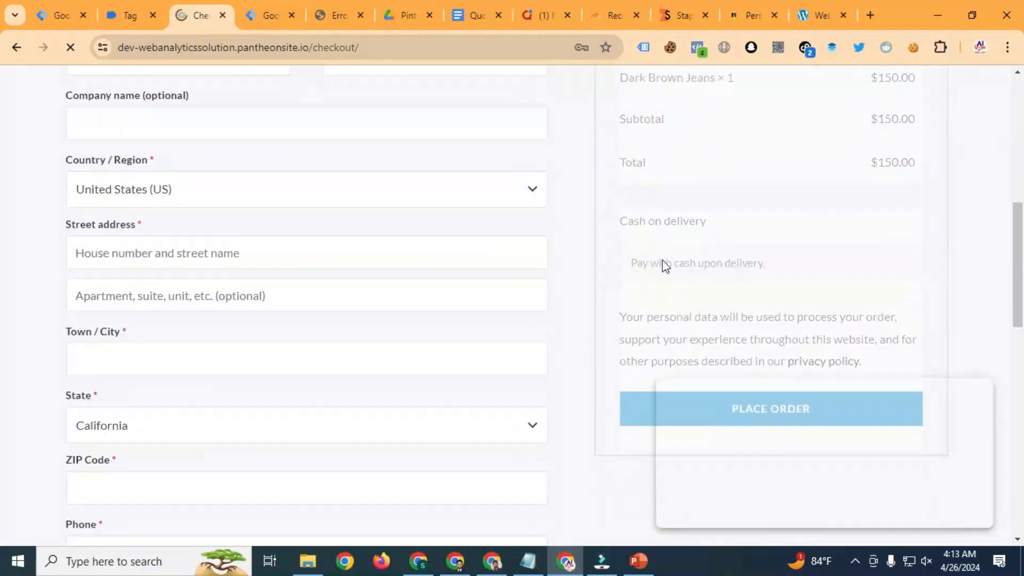
scroll(664, 265, down, 2)
click(760, 301)
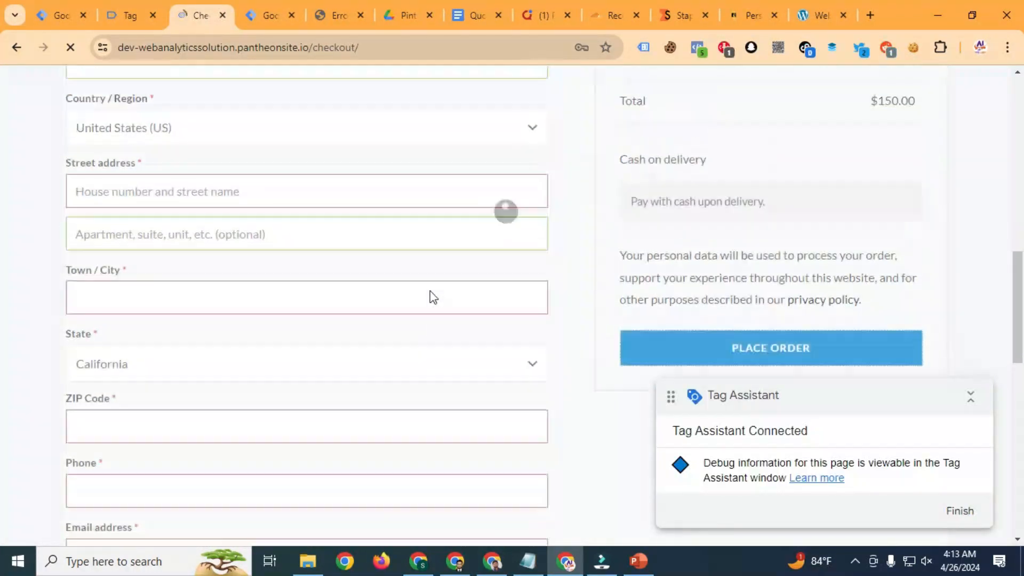
Step: Fill in the billing name, address, phone and email fields from the browser's saved address
scroll(398, 315, down, 4)
click(171, 213)
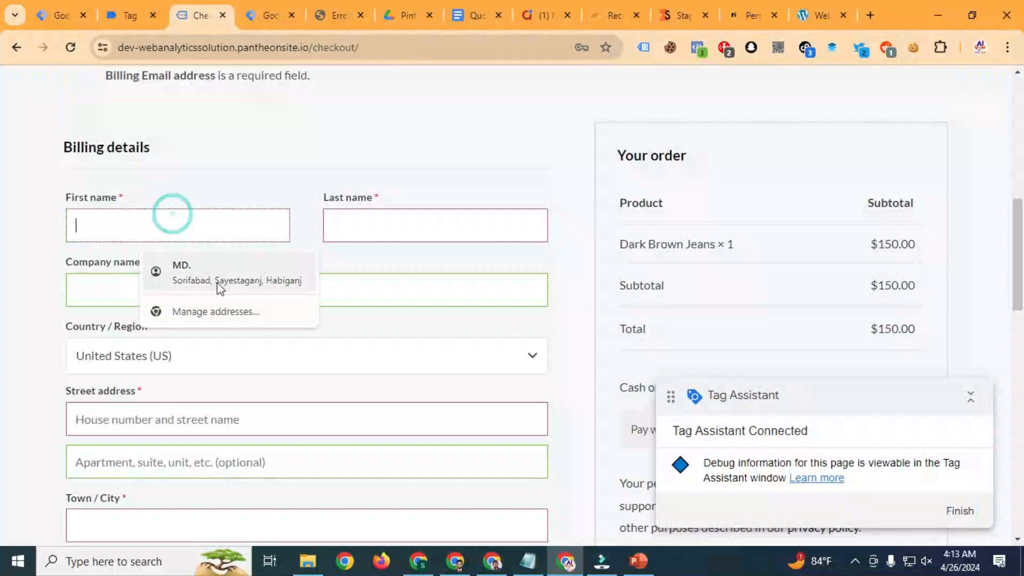
click(217, 284)
scroll(213, 266, down, 6)
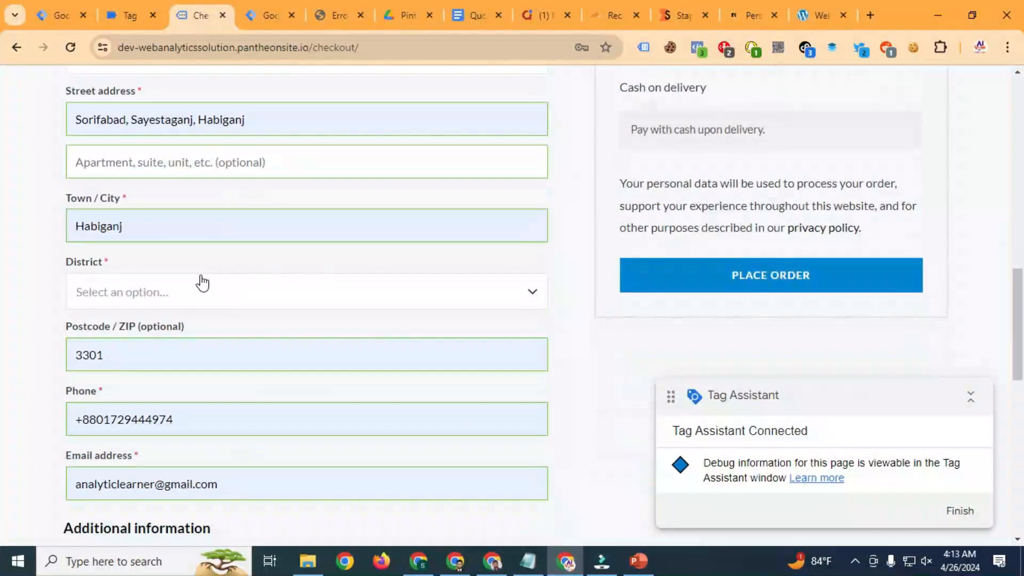
scroll(148, 304, down, 2)
Step: Choose Bandarban as the billing district and place the cash-on-delivery order
click(133, 220)
click(133, 320)
scroll(256, 306, down, 3)
scroll(692, 235, up, 3)
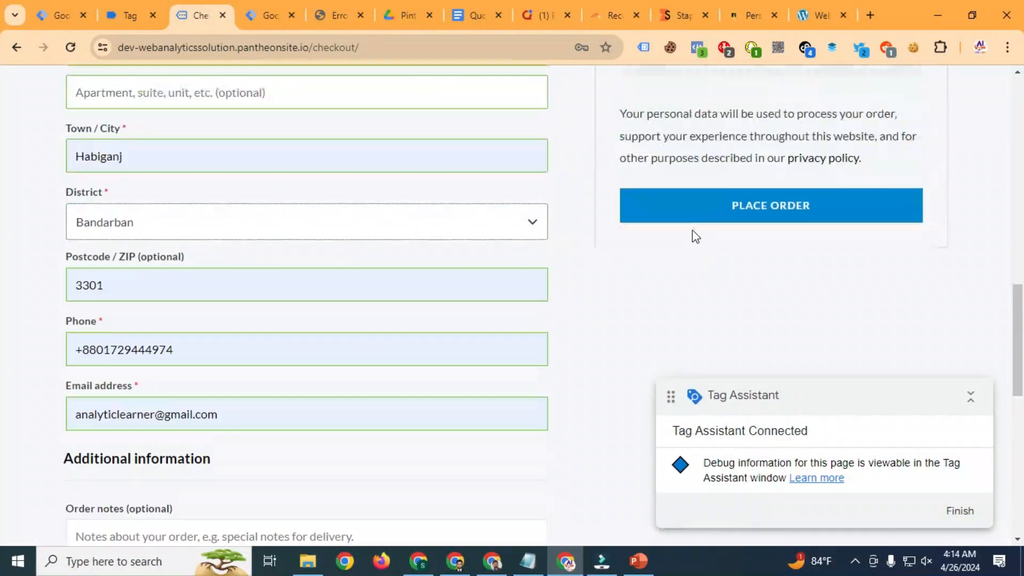
scroll(692, 231, up, 1)
click(777, 277)
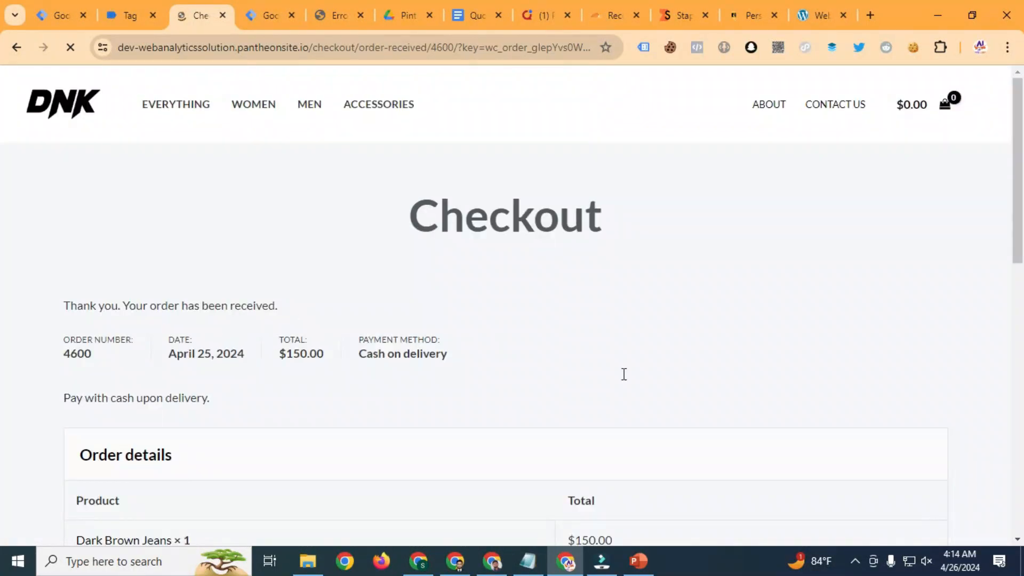
Step: Open the store's Contact Us page from the order confirmation and go to its contact form
double_click(80, 354)
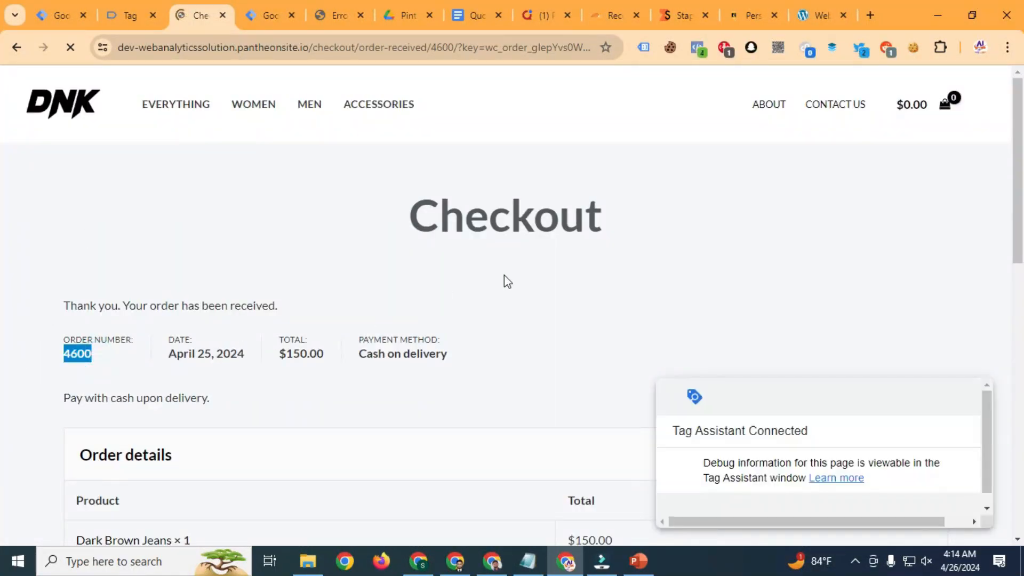
click(853, 107)
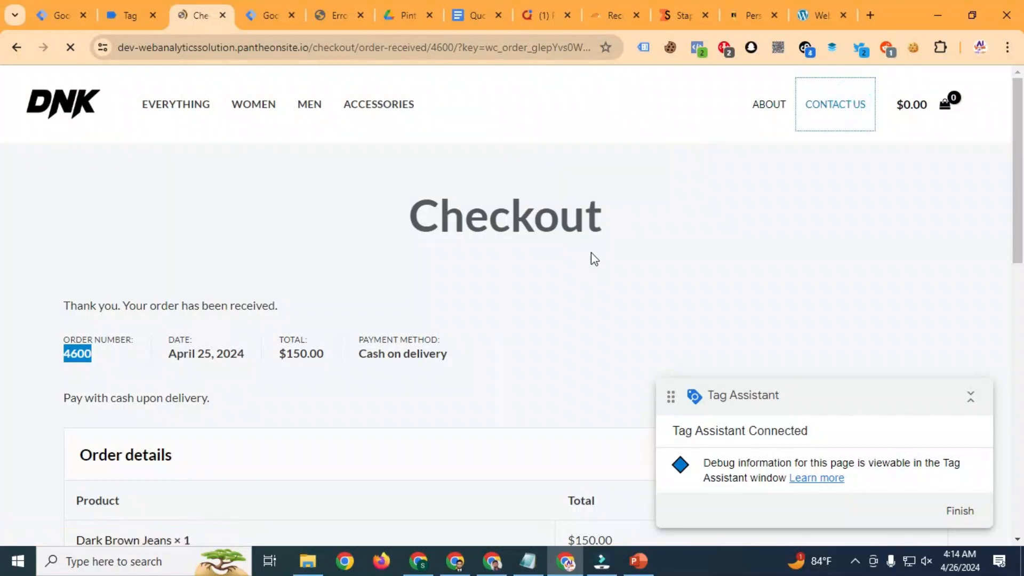
scroll(655, 244, down, 4)
scroll(654, 244, down, 9)
scroll(638, 213, up, 2)
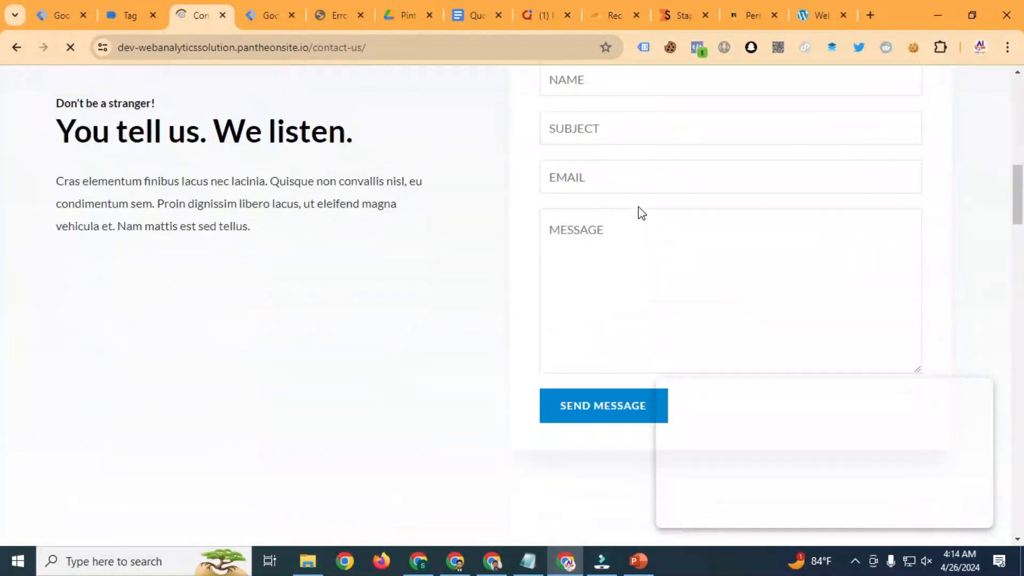
scroll(621, 197, down, 1)
Step: Fill in the contact form with the saved name and email, subject Test and a short test message, and send it
click(598, 138)
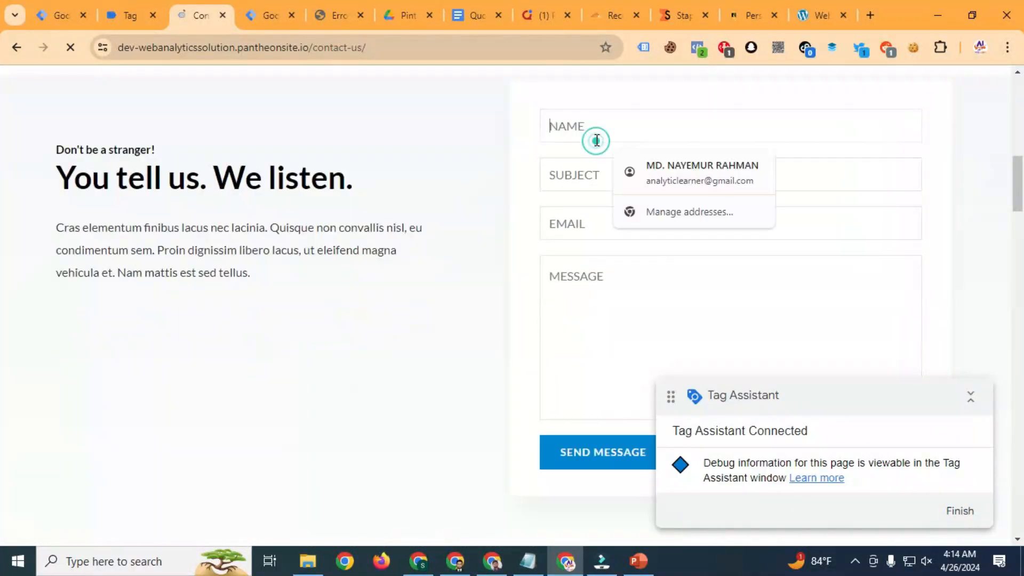
click(687, 168)
click(610, 174)
click(634, 215)
click(615, 291)
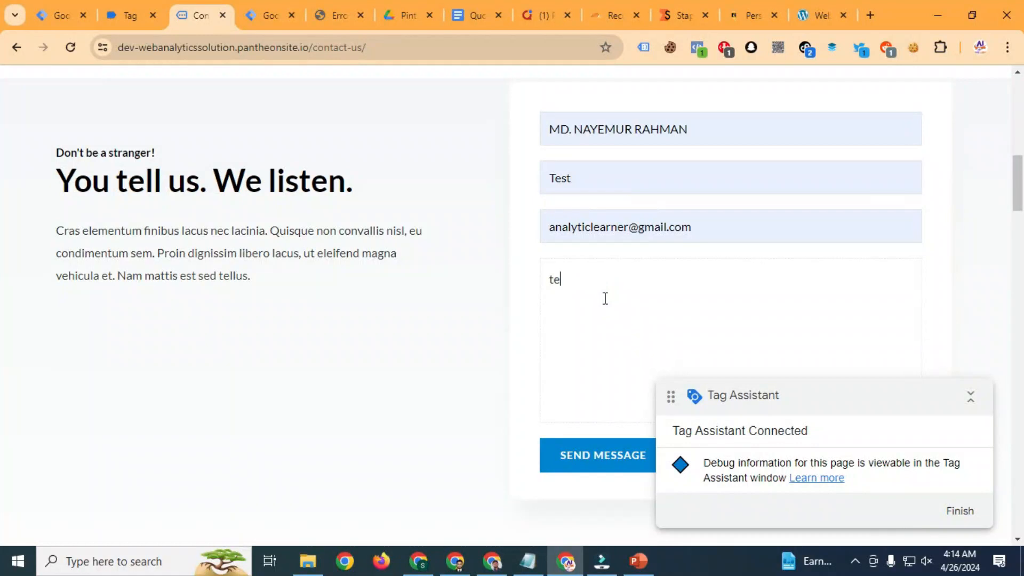
scroll(665, 298, down, 3)
click(613, 310)
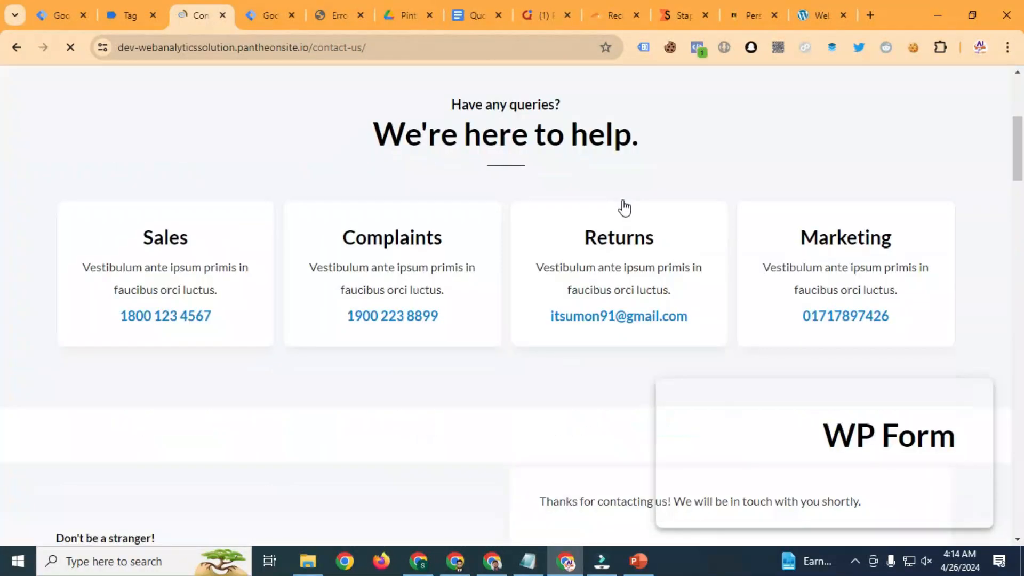
Step: Switch to the Quora Ads Pixels & events page and refresh it to check the activity of the tracked events
click(540, 14)
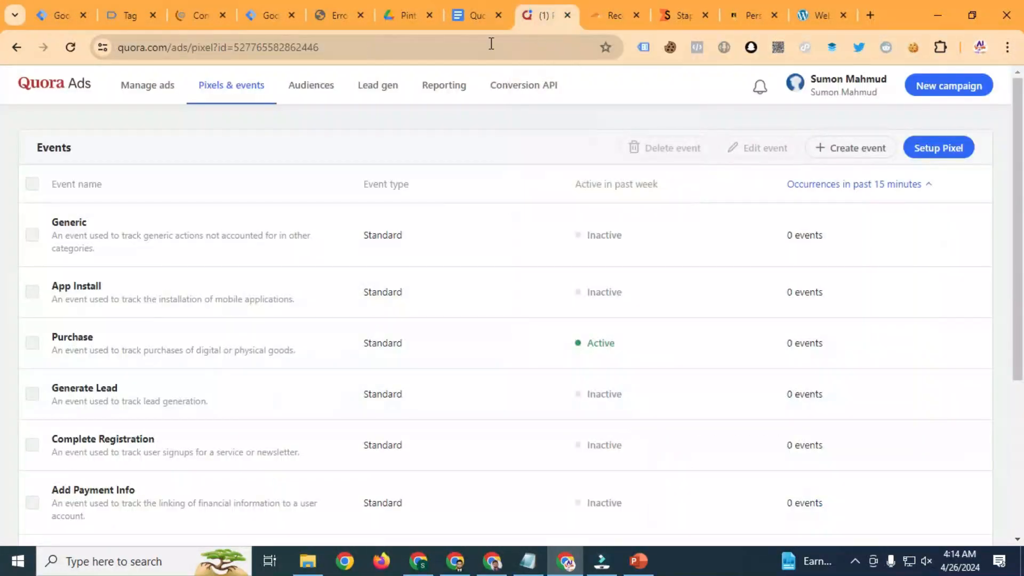
scroll(498, 329, down, 5)
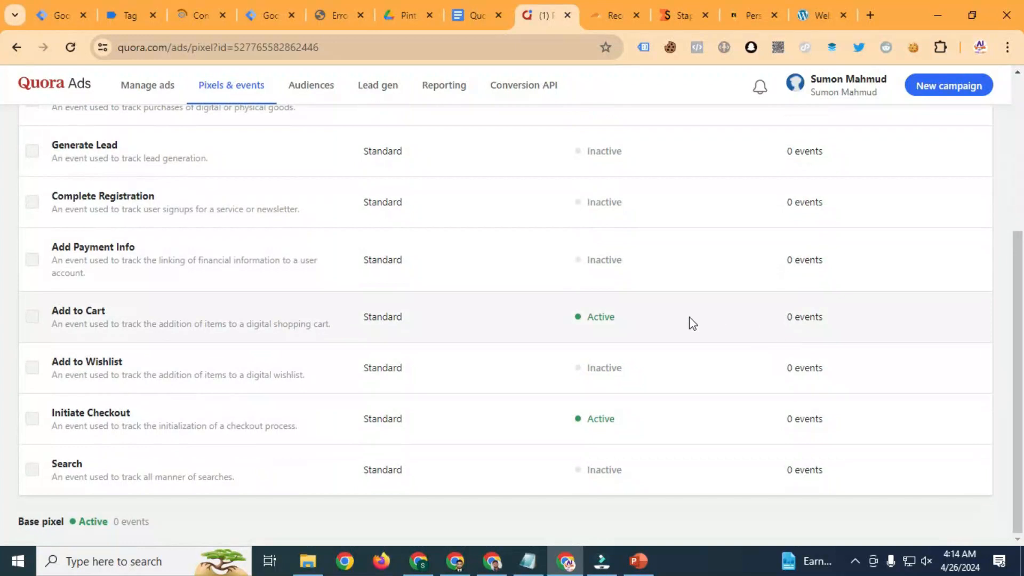
click(68, 49)
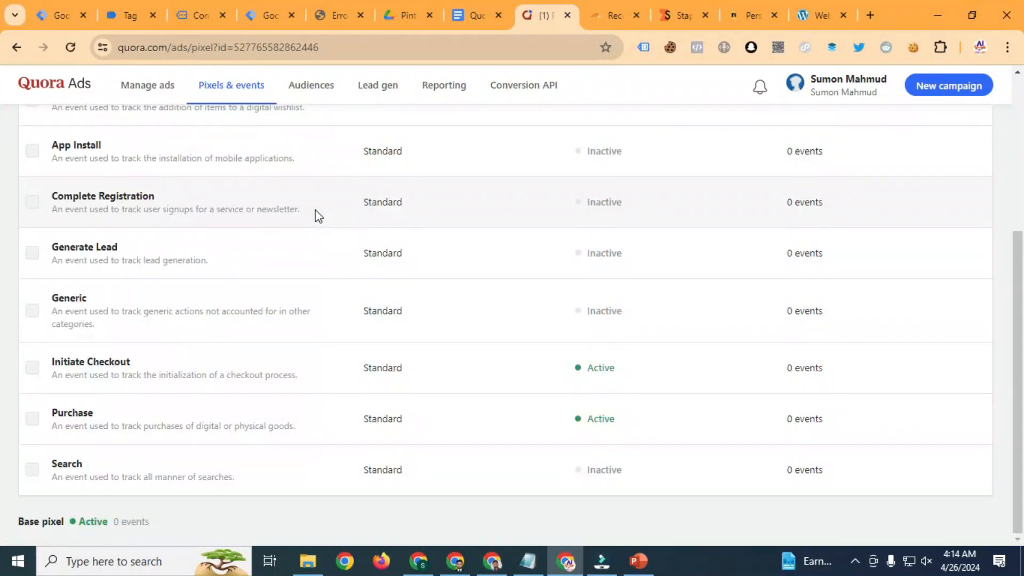
Step: Look through the standard events' past-week activity and refresh the page to update their occurrences
scroll(597, 391, up, 5)
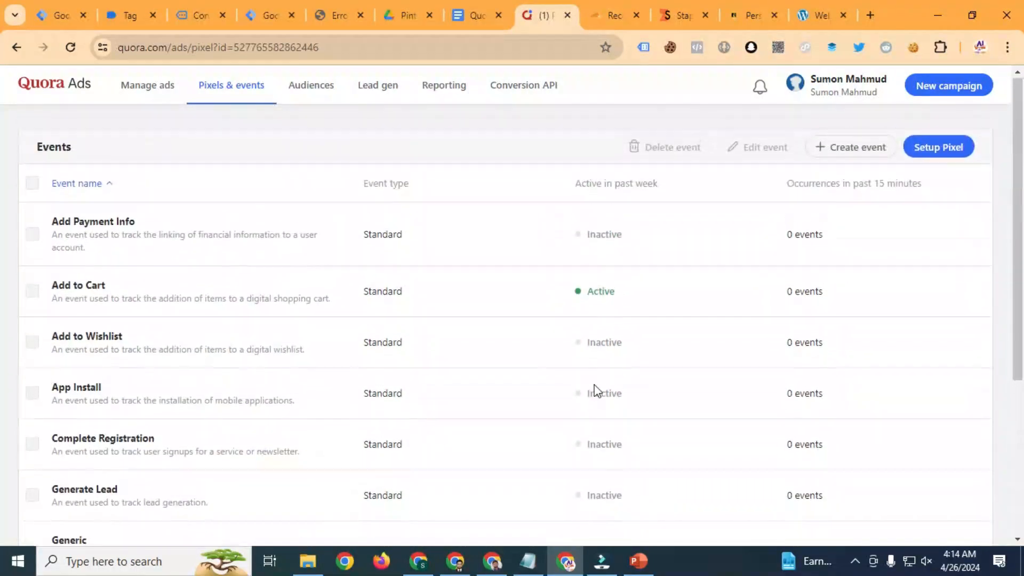
scroll(597, 391, down, 1)
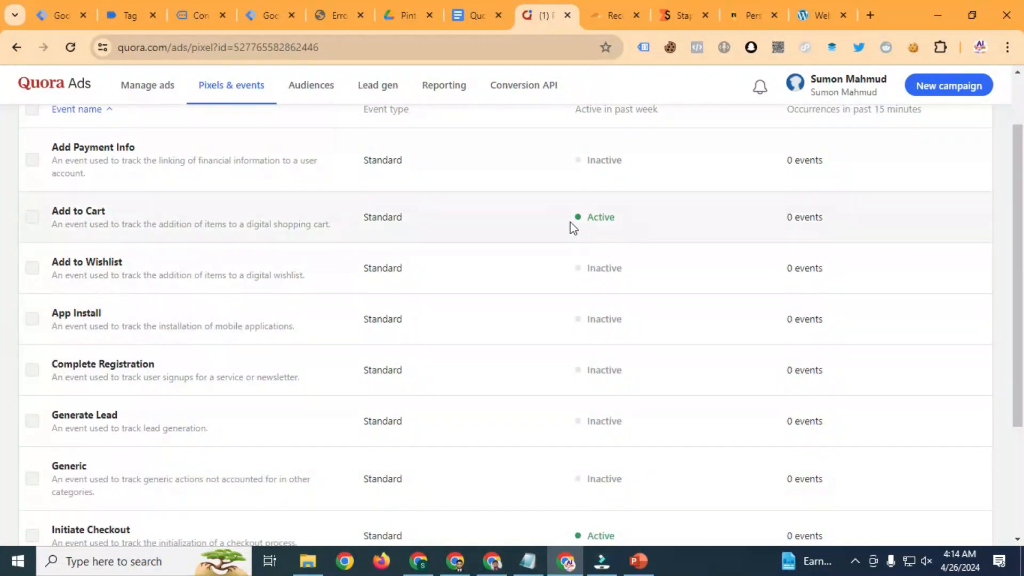
scroll(573, 228, down, 3)
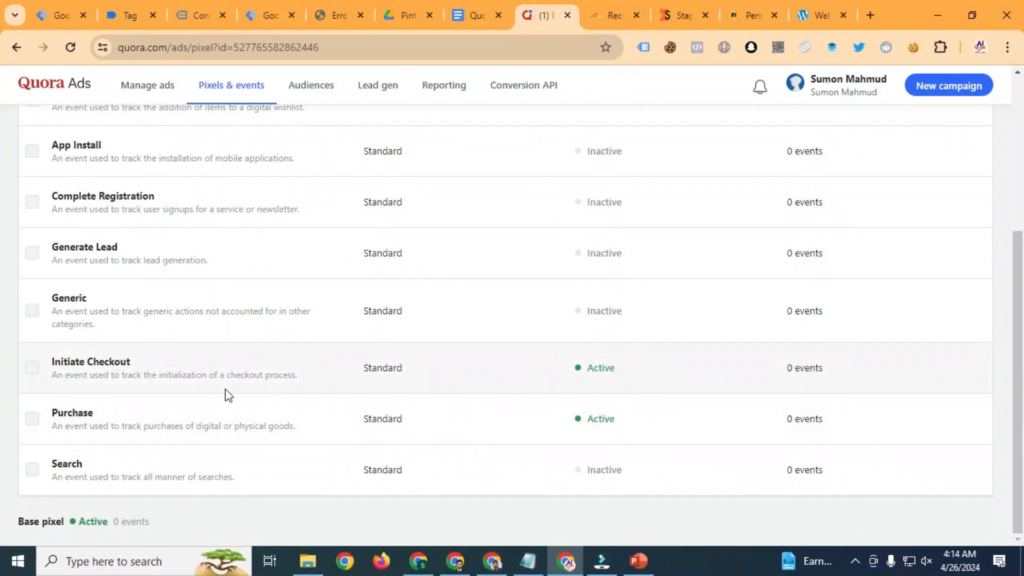
scroll(176, 387, up, 1)
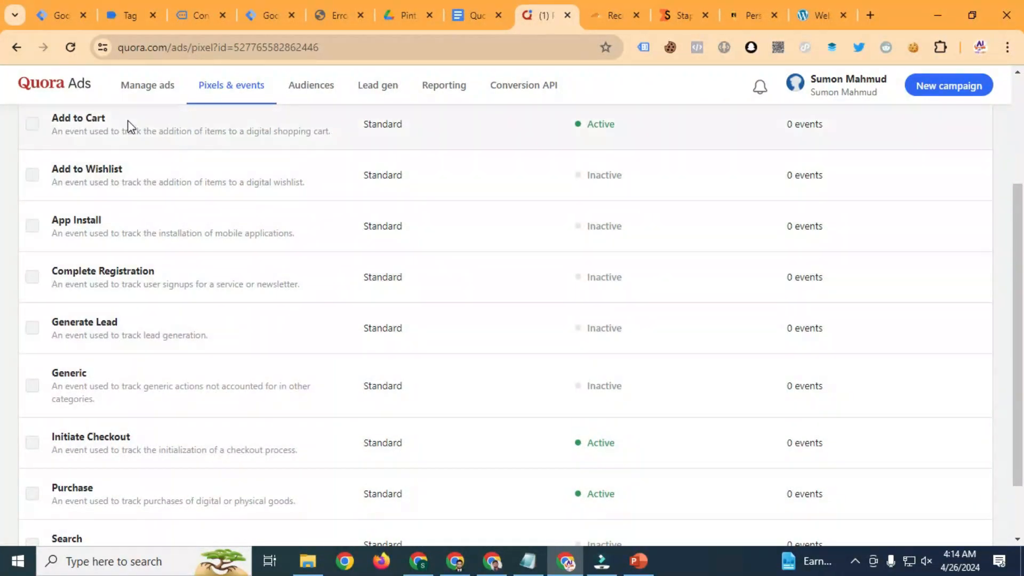
click(70, 47)
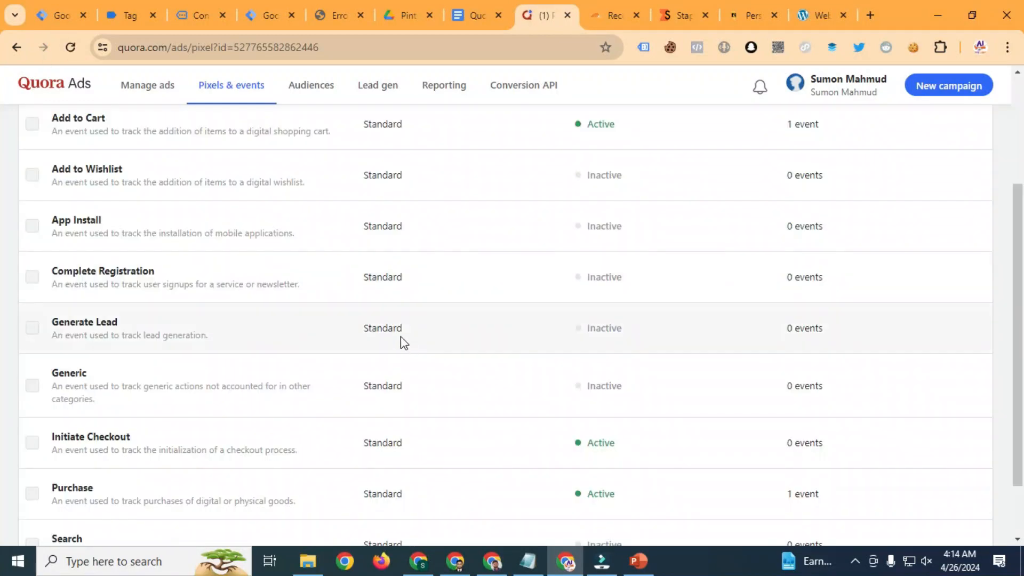
scroll(432, 371, down, 2)
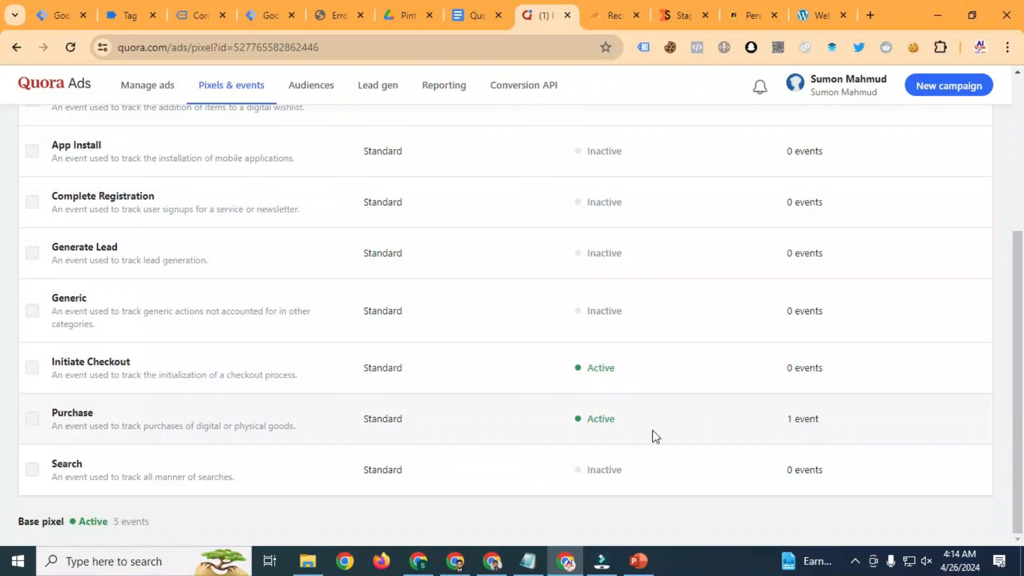
Step: Check the past-15-minute occurrences of the Purchase, Add to Cart and Initiate Checkout events
drag(814, 418, 784, 420)
scroll(840, 404, up, 5)
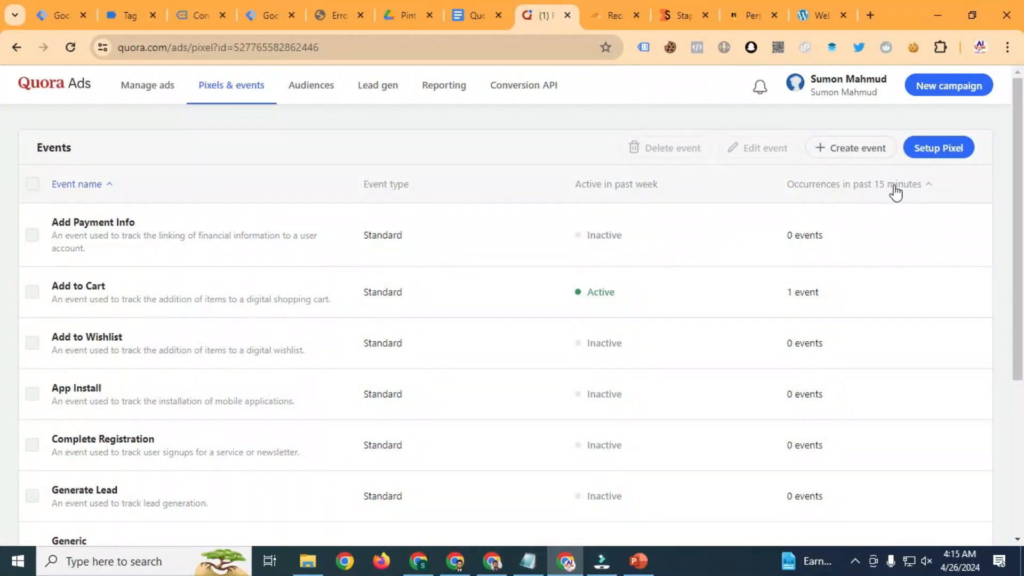
scroll(855, 348, down, 2)
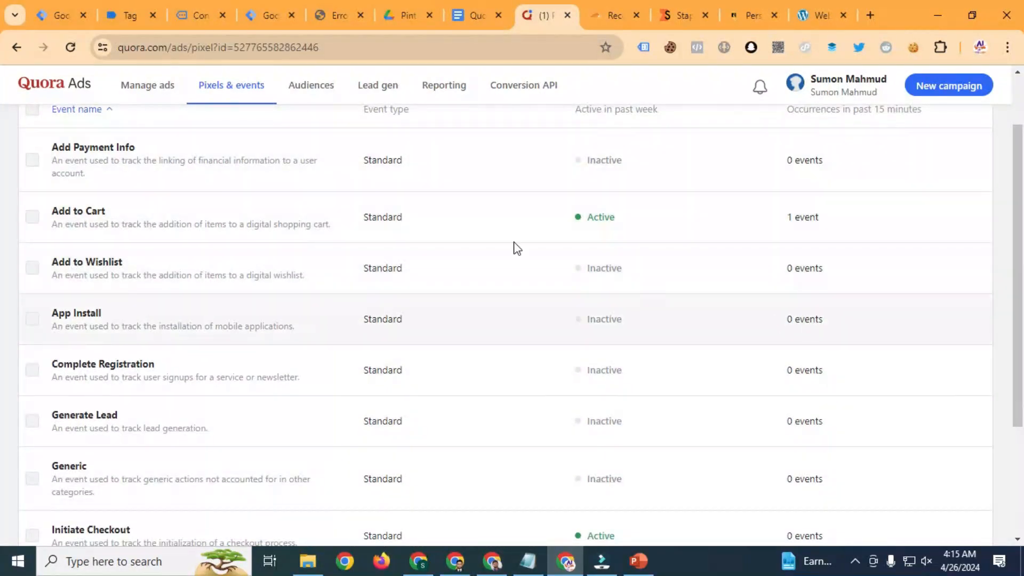
triple_click(804, 219)
scroll(687, 269, down, 3)
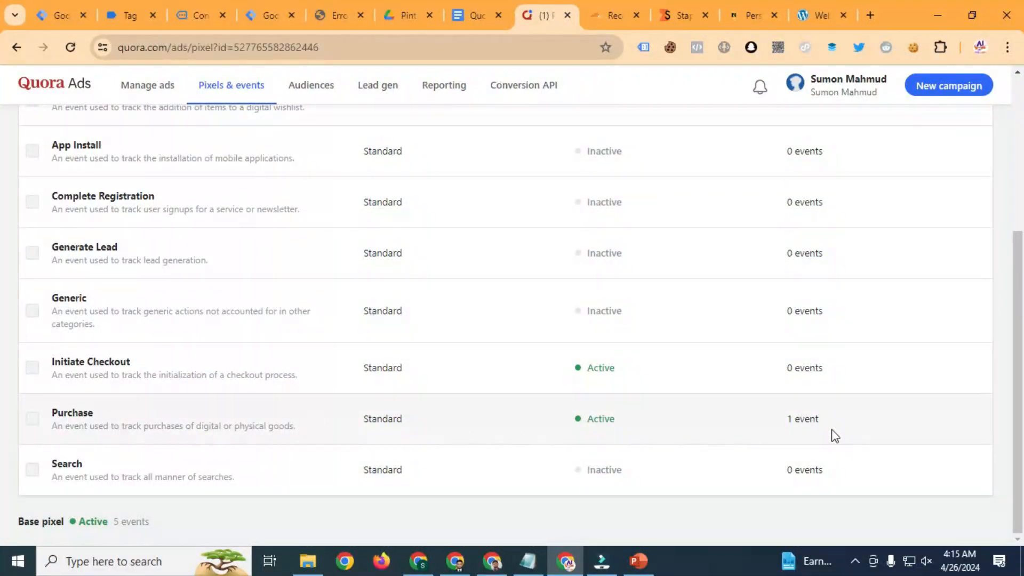
triple_click(824, 424)
click(800, 367)
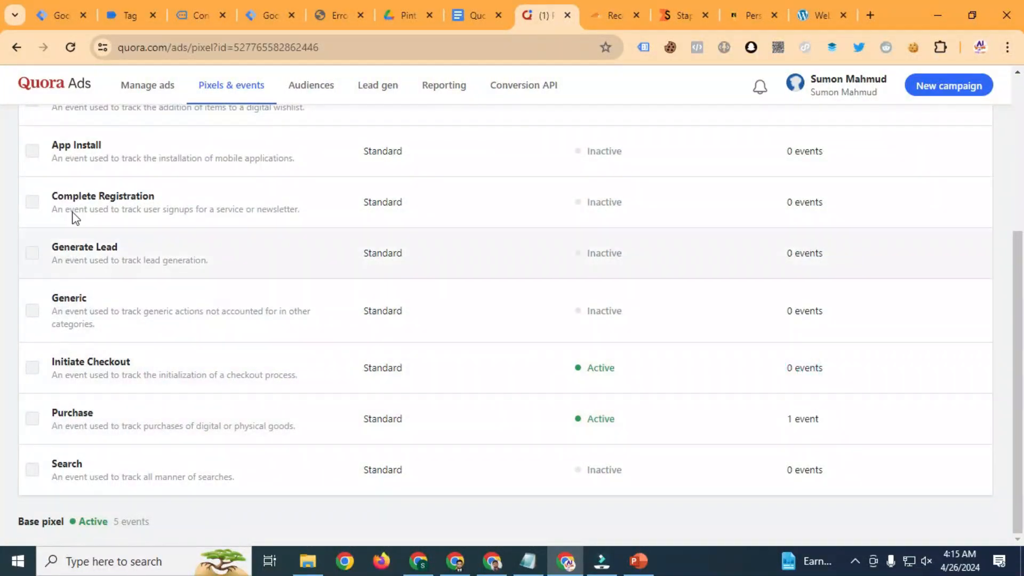
Step: Refresh the events page and check the recent occurrences of Initiate Checkout
click(70, 47)
triple_click(828, 368)
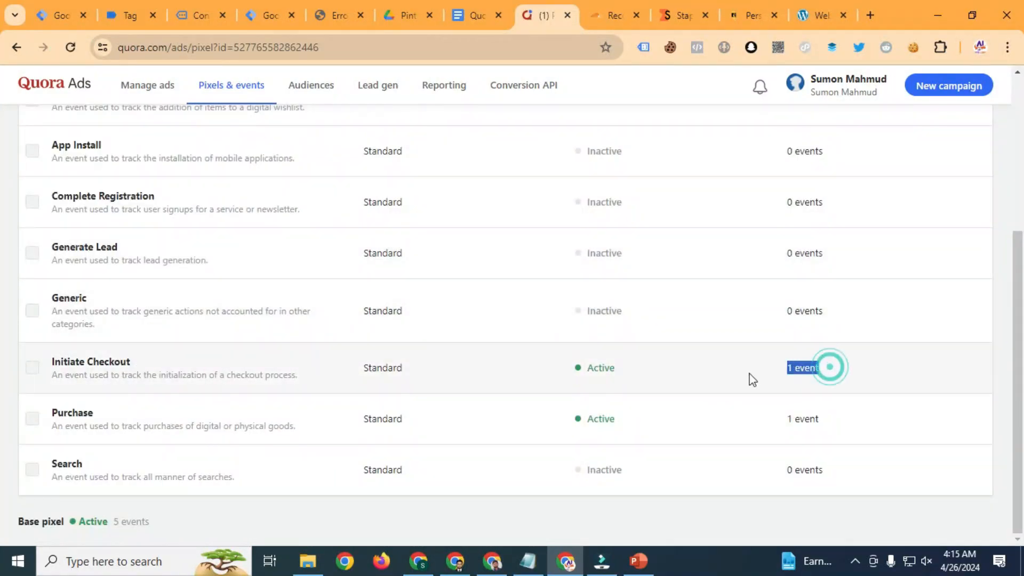
triple_click(134, 364)
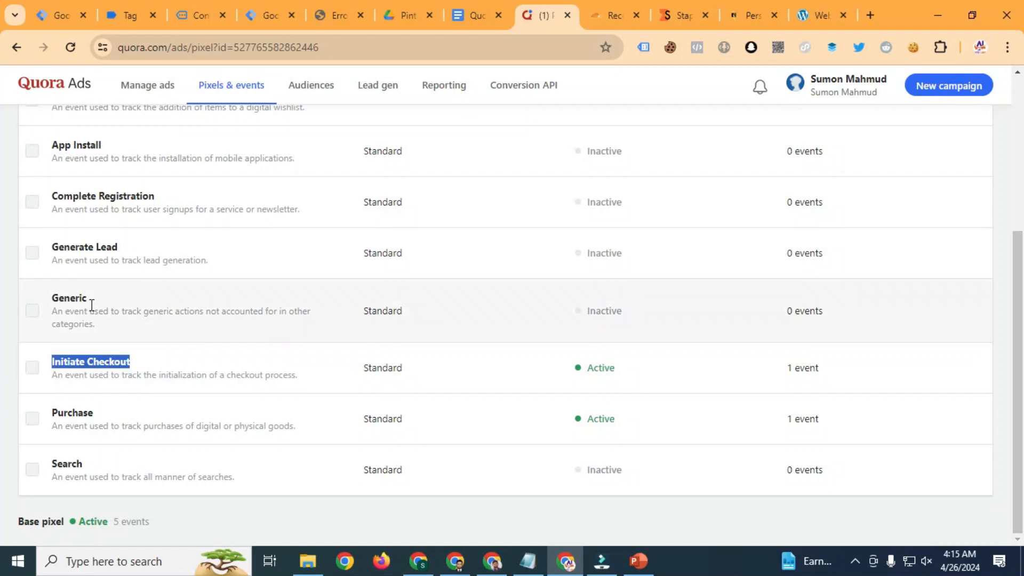
click(83, 358)
triple_click(830, 369)
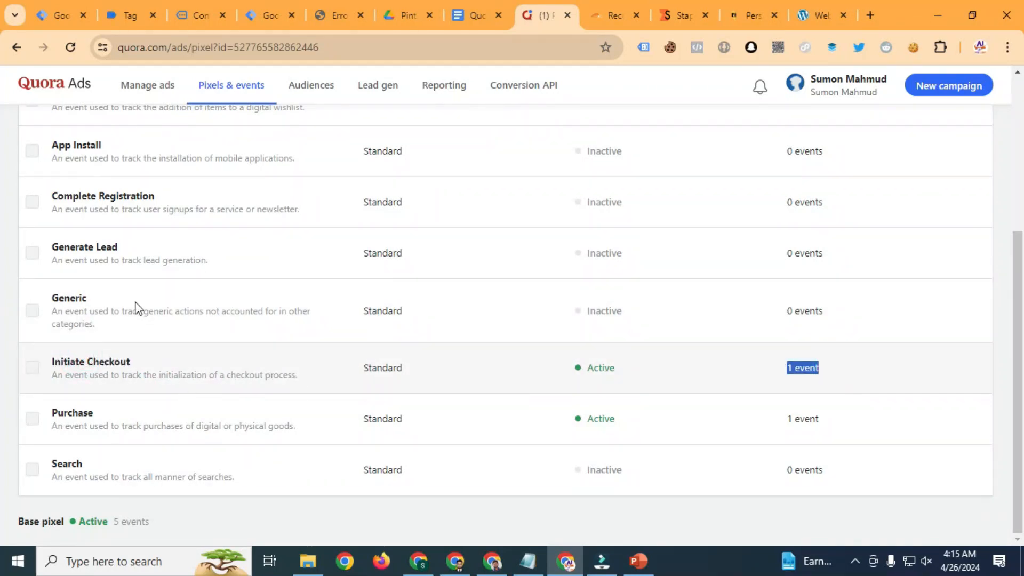
Step: Refresh the page again and review the recent occurrences of Add to Cart, the base pixel, Initiate Checkout and Purchase
click(69, 51)
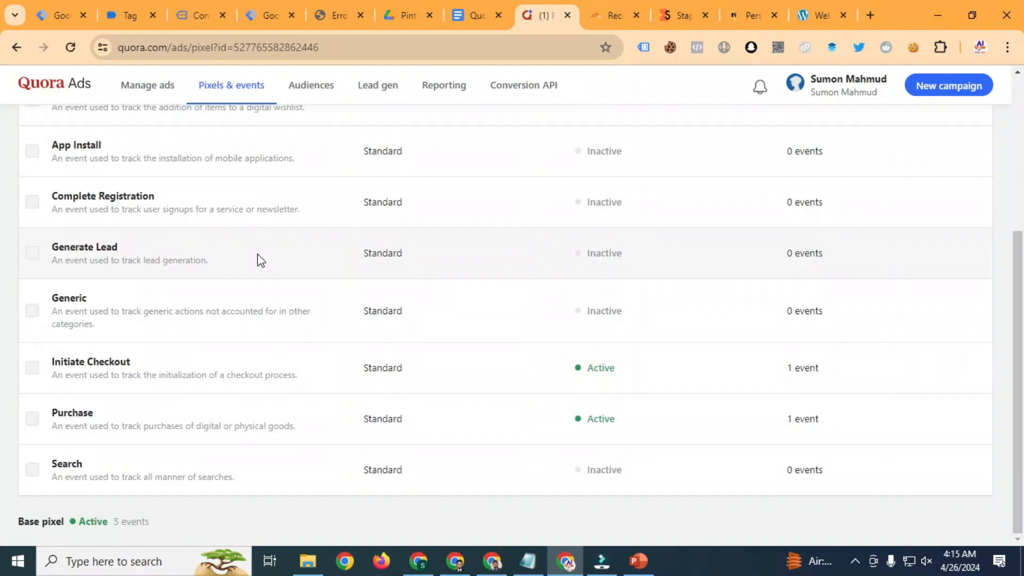
scroll(590, 450, up, 5)
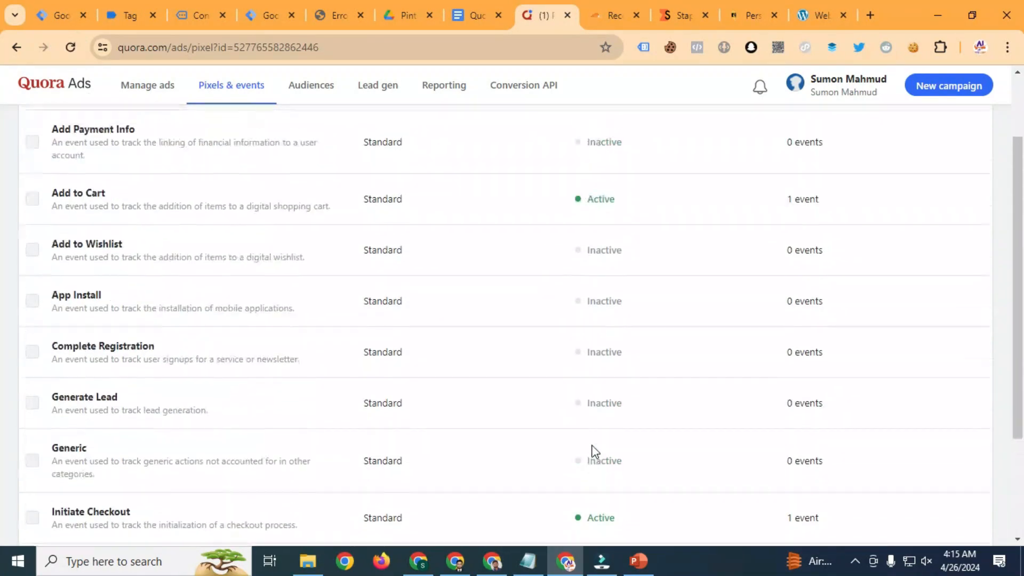
drag(850, 292, 768, 297)
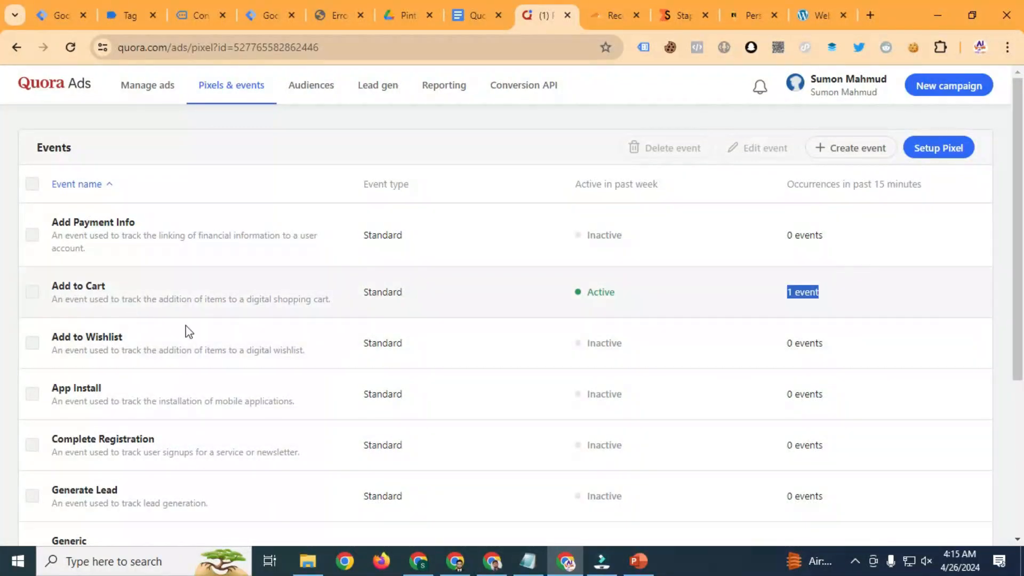
scroll(497, 340, down, 4)
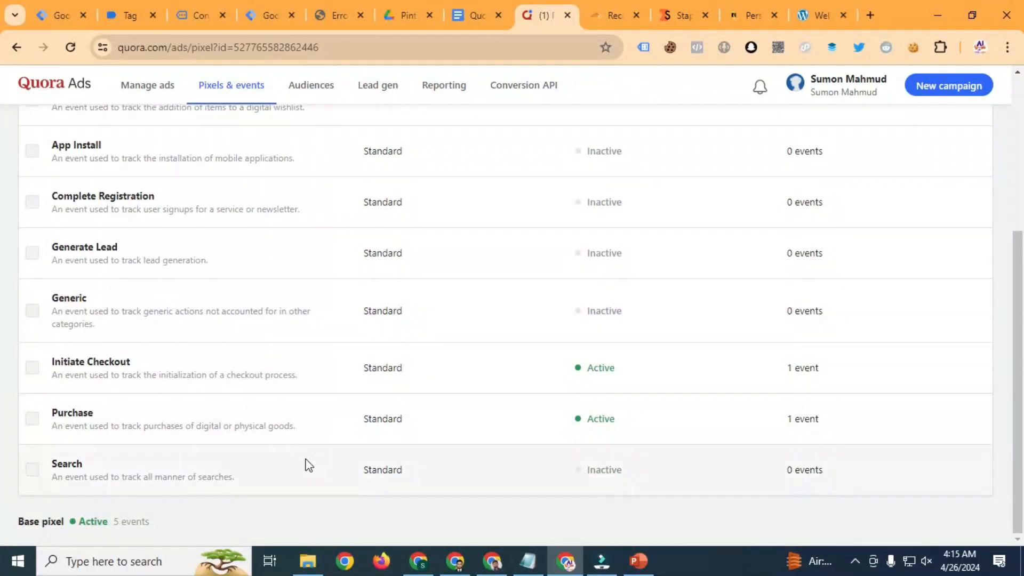
drag(156, 526, 156, 526)
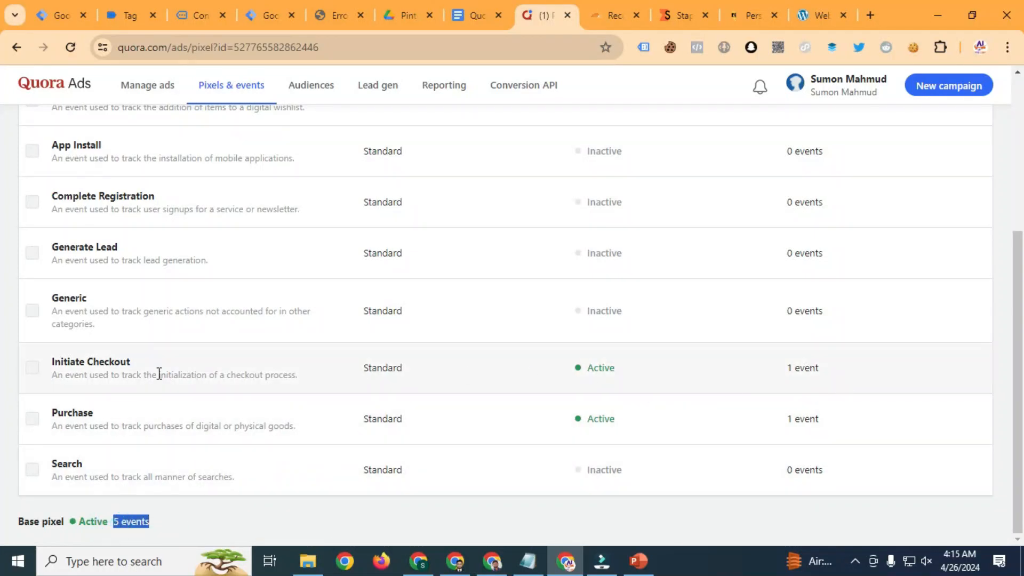
drag(820, 368, 711, 389)
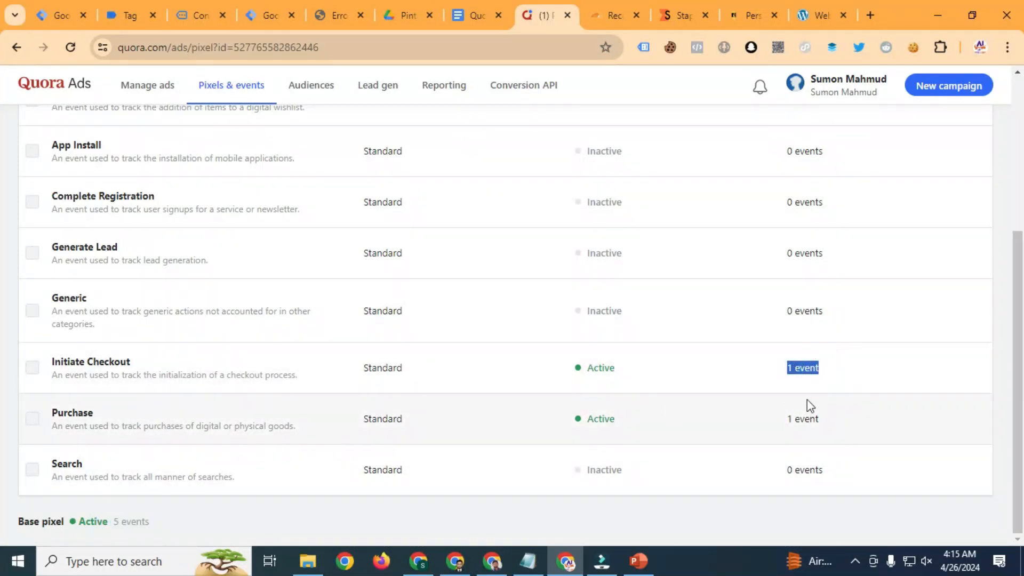
drag(844, 418, 785, 419)
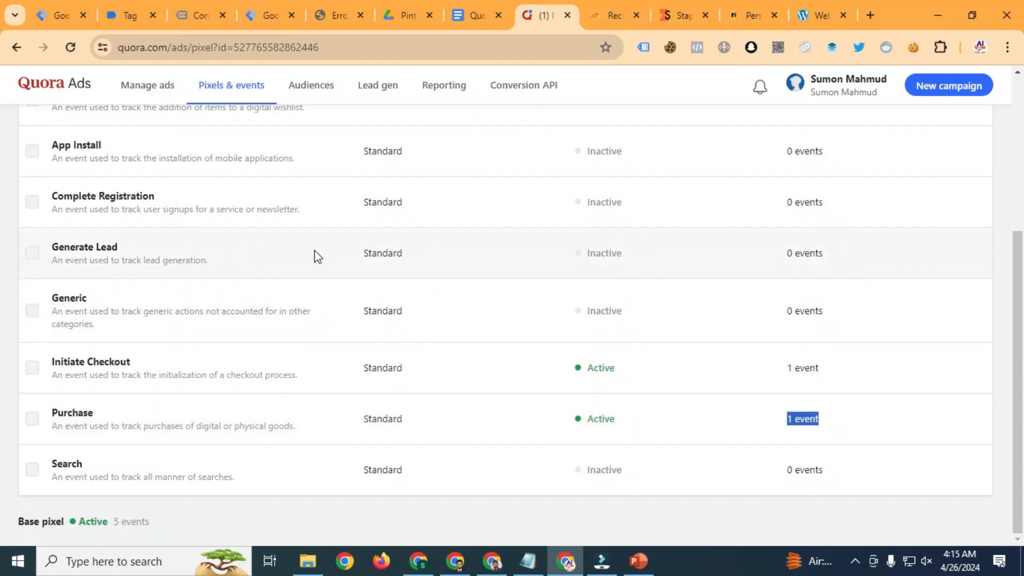
Step: Refresh the events page and check the activity of the Generate Lead event
click(70, 47)
drag(858, 254, 458, 261)
click(247, 261)
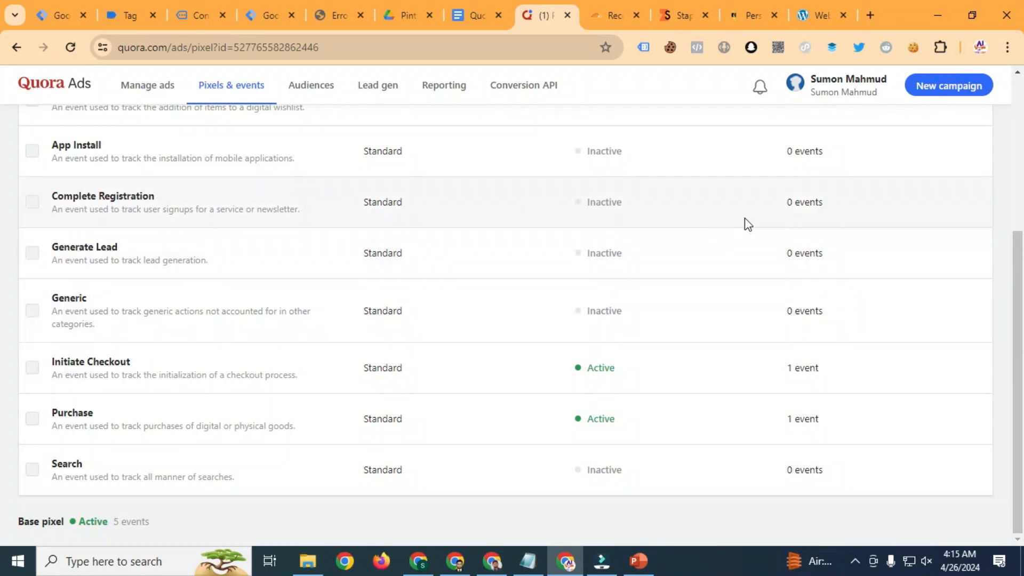
Step: Return to the store, reopen its Contact Us page and go to the WP Form section
click(218, 5)
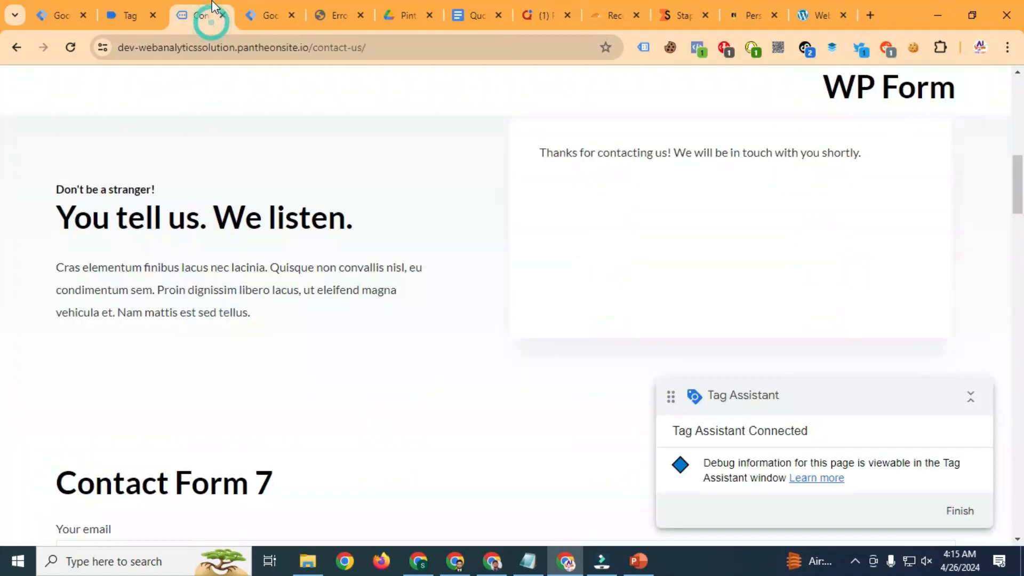
scroll(418, 240, up, 5)
scroll(682, 254, up, 6)
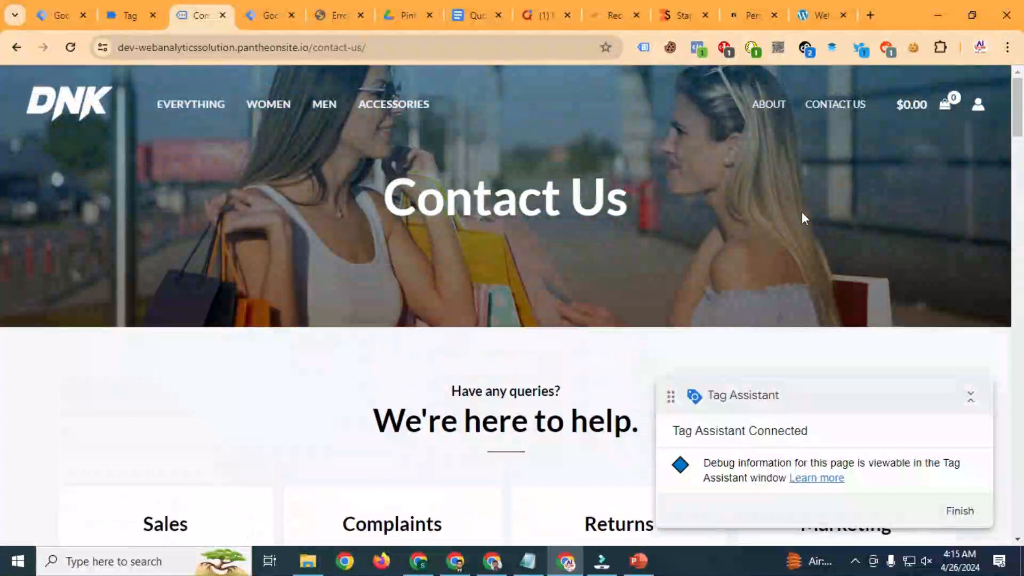
click(835, 106)
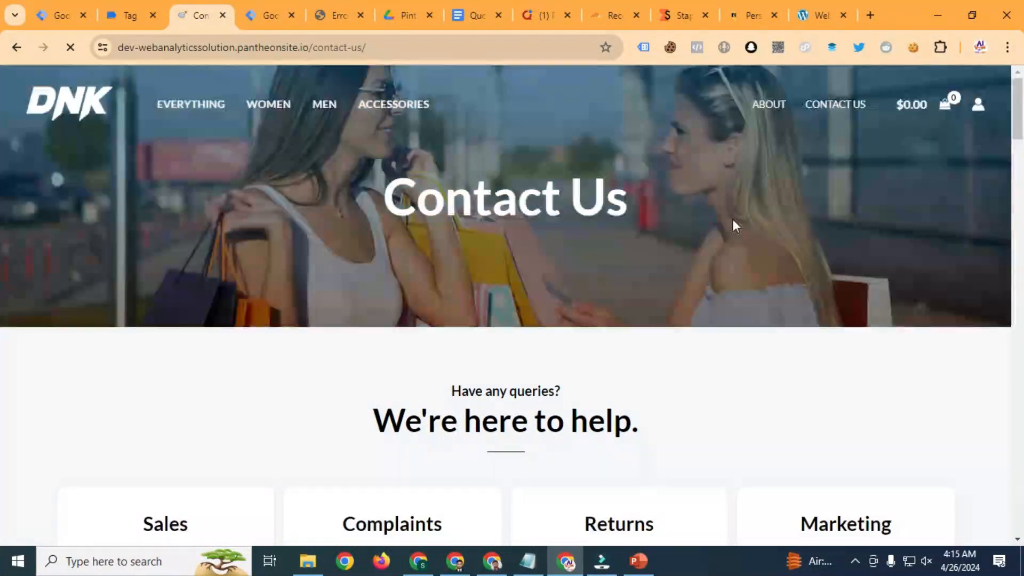
scroll(734, 219, down, 5)
scroll(734, 221, down, 7)
Step: Fill in the WP Form with the saved name and email, subject Test and message test, and send it
click(613, 201)
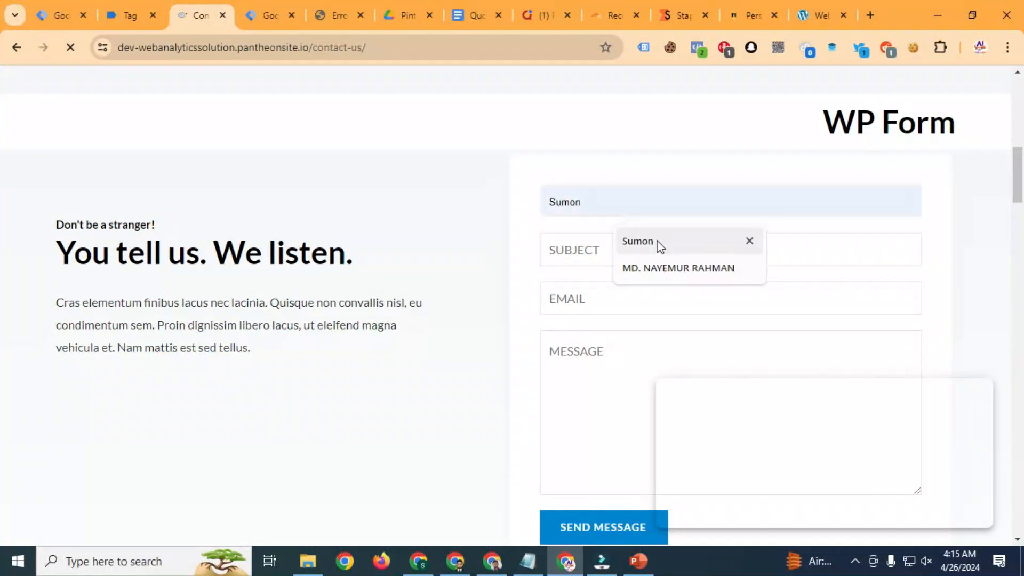
click(660, 246)
click(587, 255)
click(662, 293)
click(600, 294)
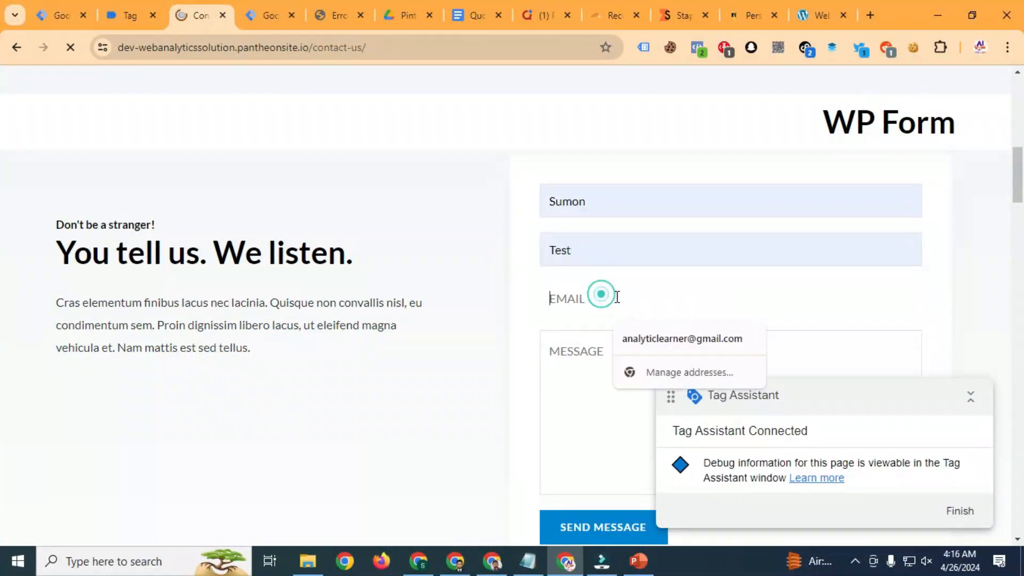
click(660, 344)
click(601, 350)
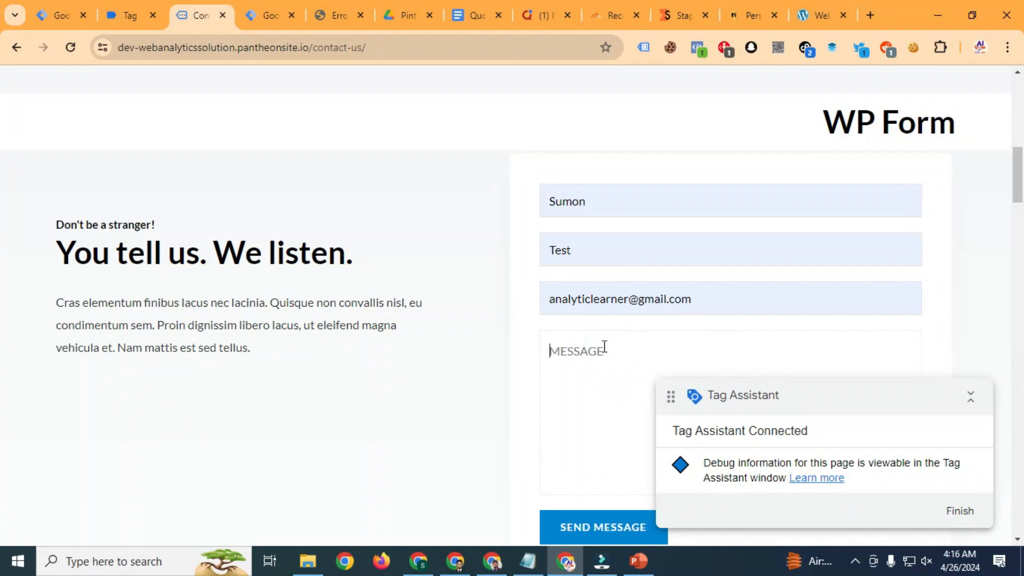
text(test)
scroll(675, 340, down, 3)
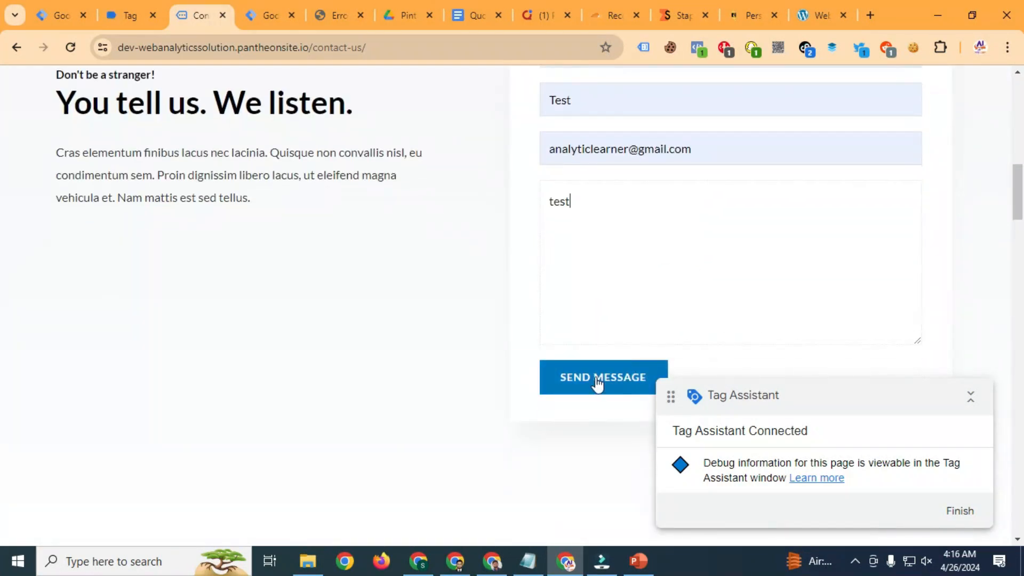
click(596, 384)
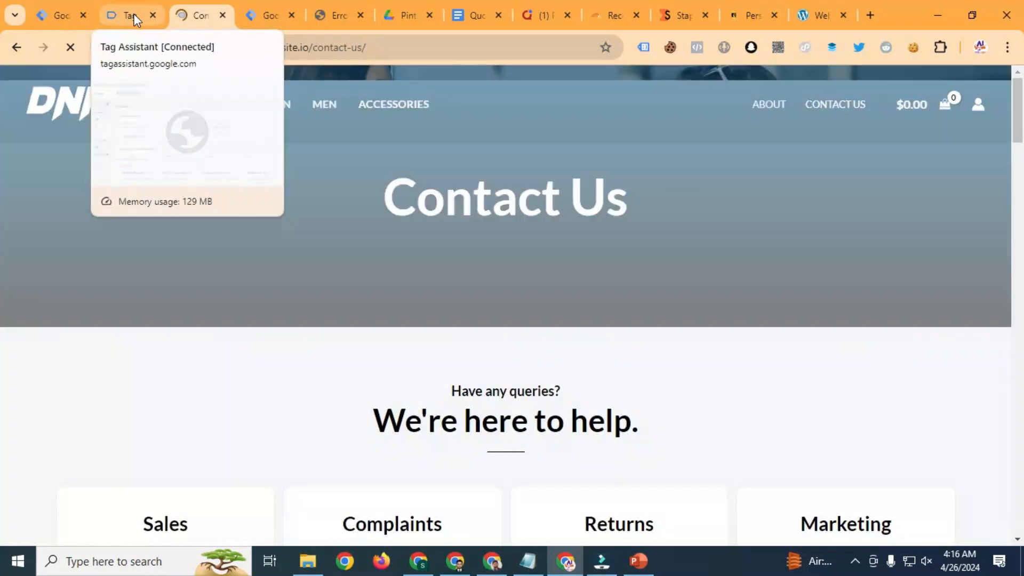
Step: Switch to Tag Assistant and check in the container summary how often the Quora tags fired
click(133, 16)
scroll(568, 282, down, 5)
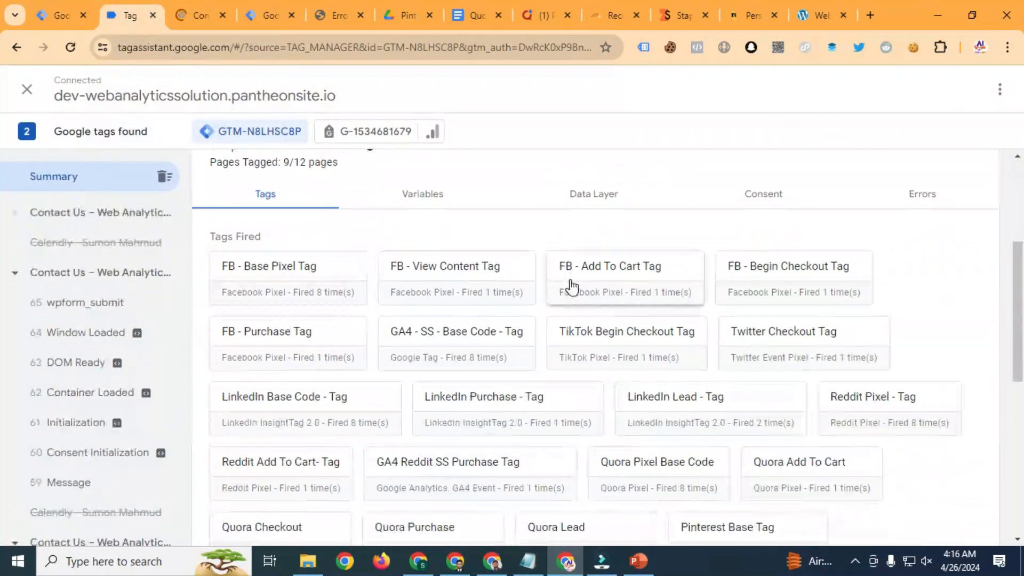
scroll(583, 285, down, 2)
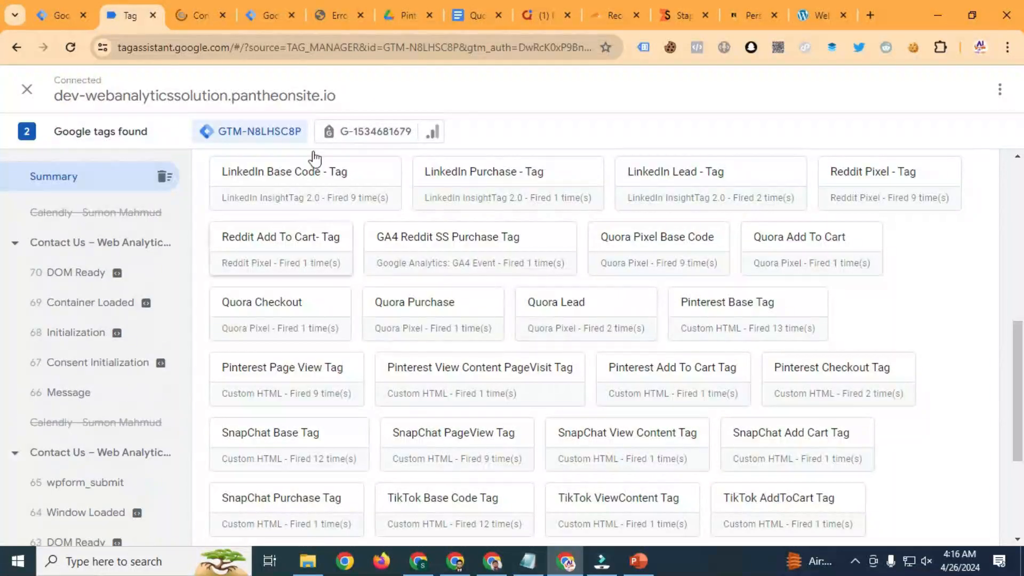
Step: Switch to the Quora Ads Pixels & events page, refresh it twice and recheck the Generate Lead event
click(552, 7)
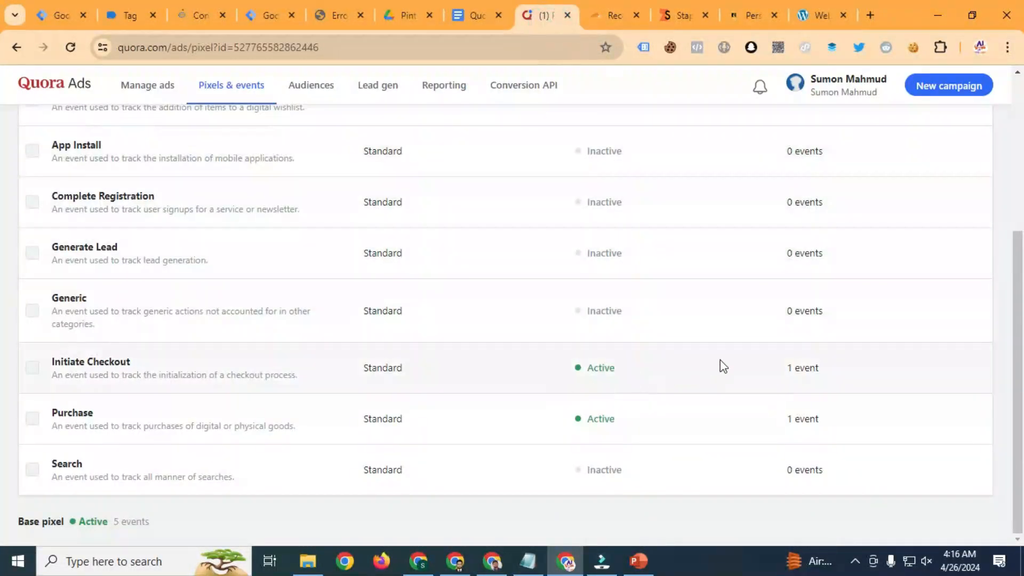
click(70, 47)
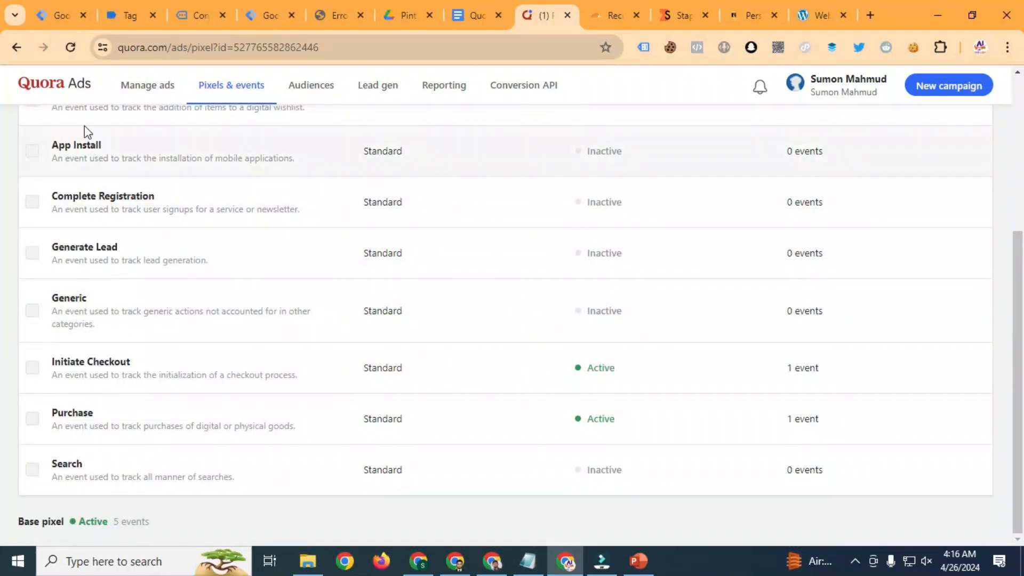
click(71, 48)
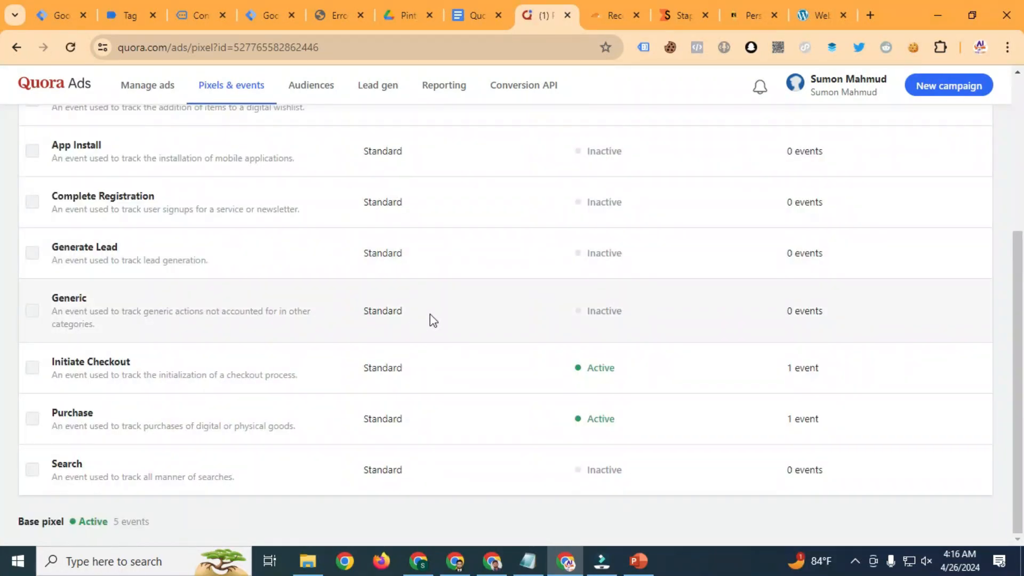
scroll(471, 352, up, 4)
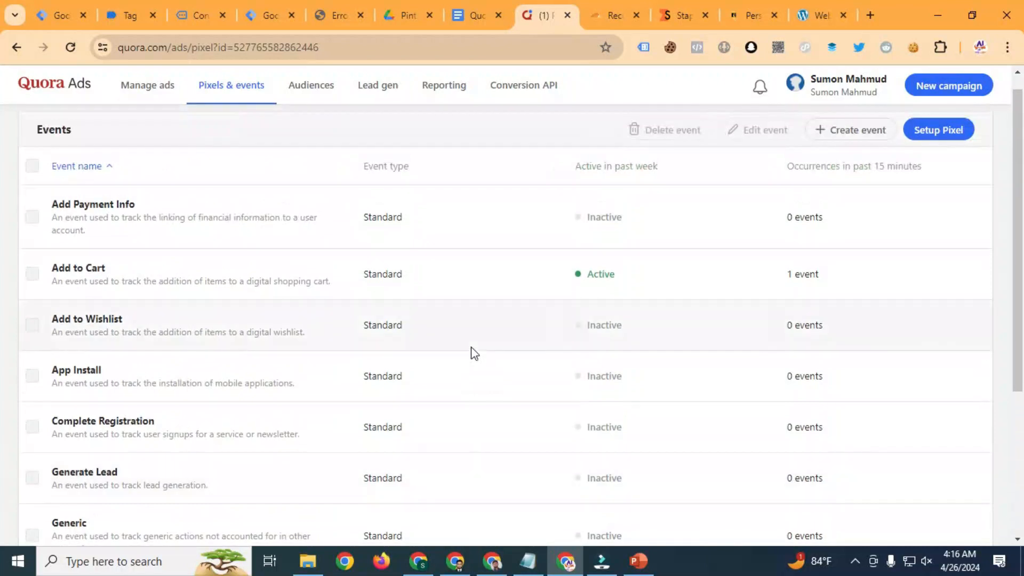
Step: Review the Quora Ads events list down to the base pixel, refreshing it twice, and examine the App Install event
scroll(471, 352, down, 4)
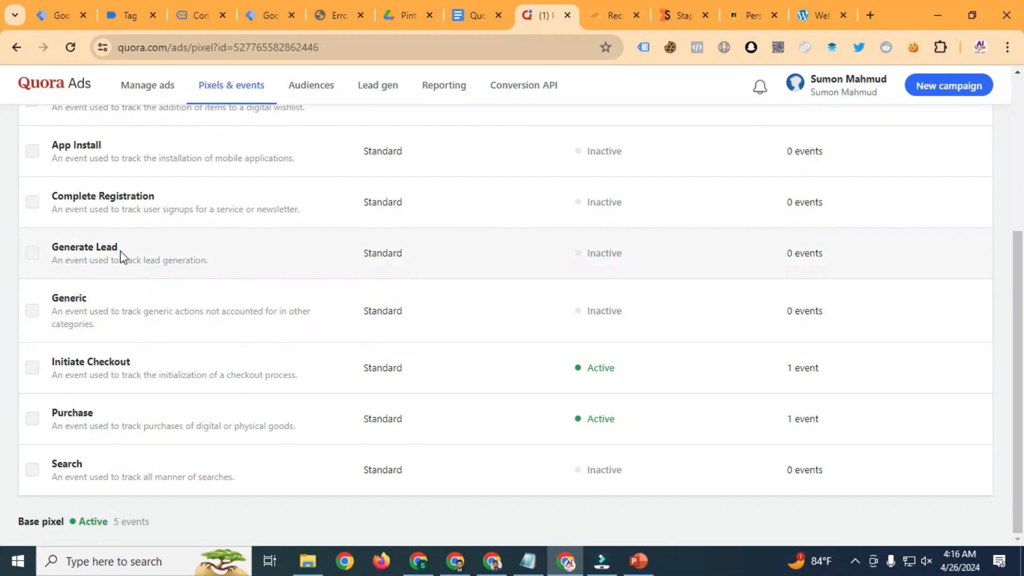
click(70, 53)
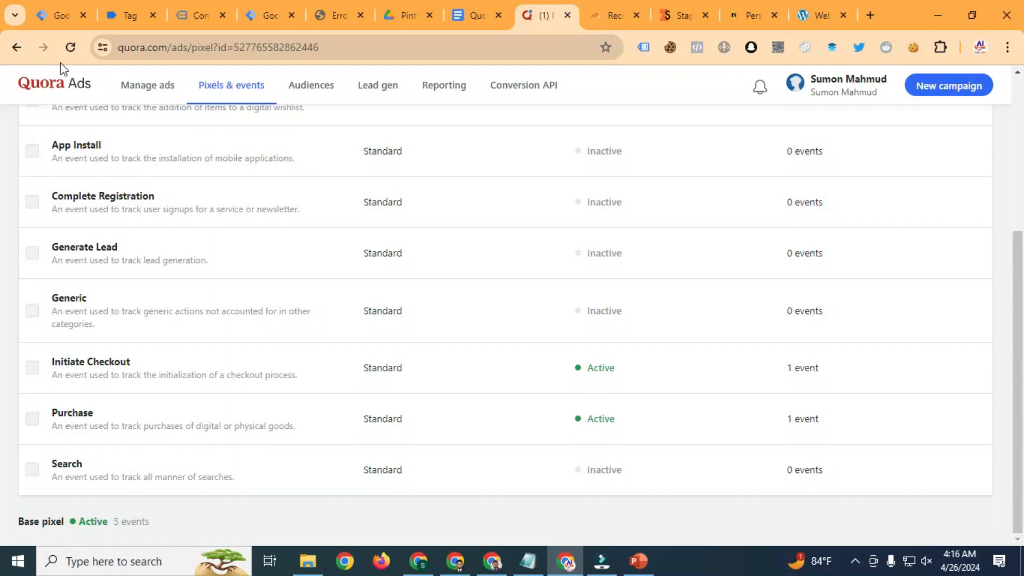
click(70, 47)
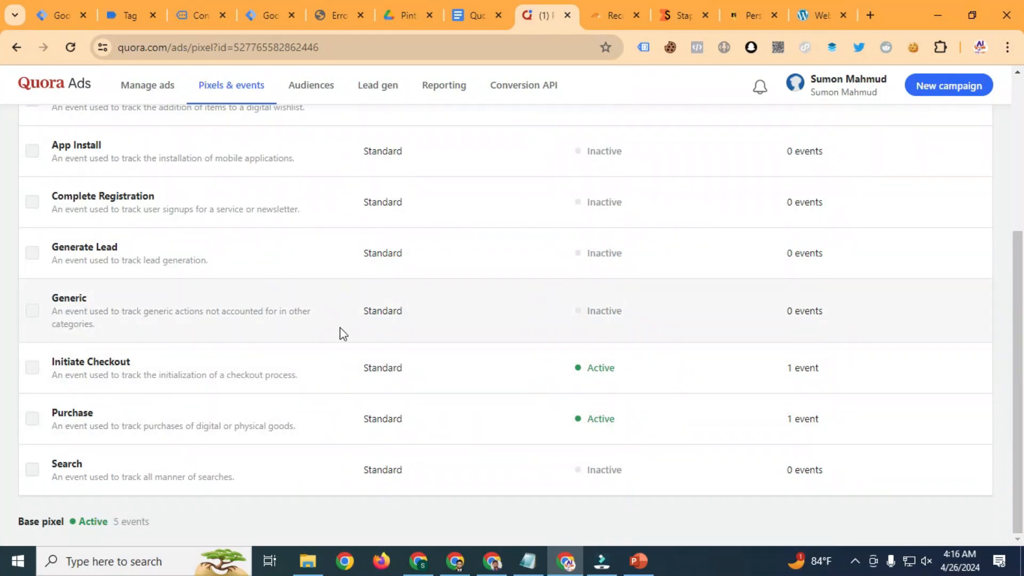
scroll(387, 334, up, 3)
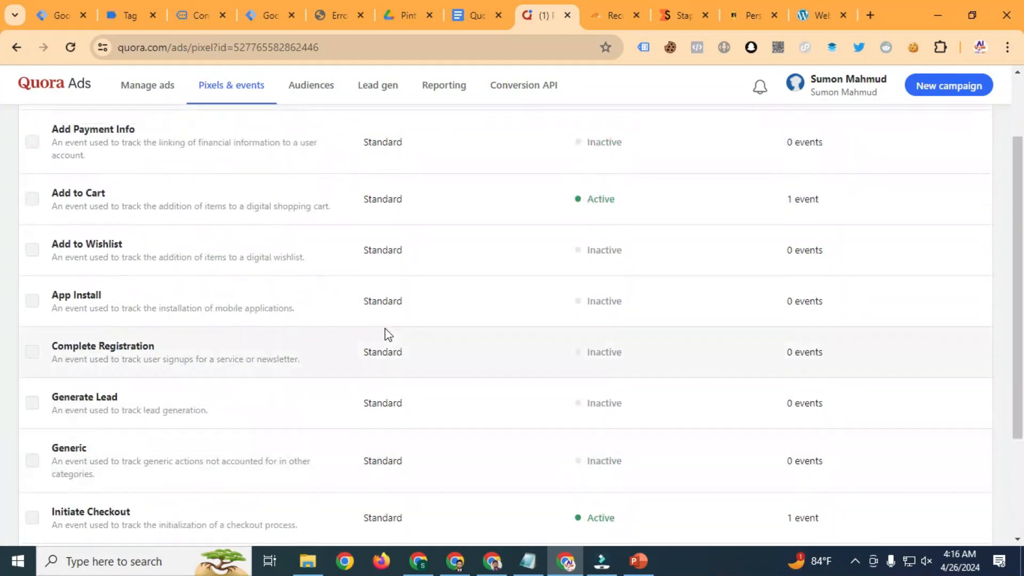
drag(117, 294, 44, 298)
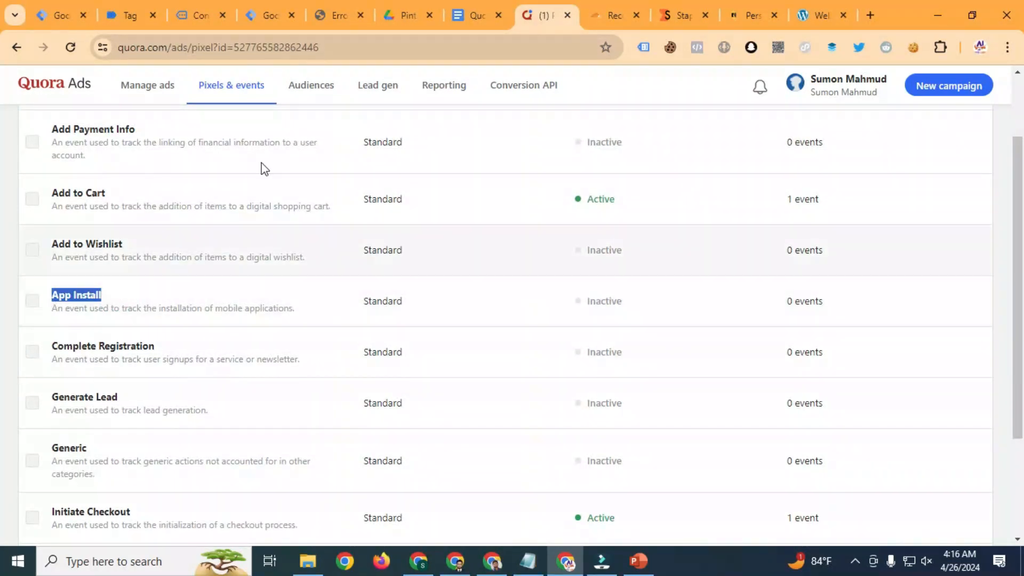
Step: Switch to Google Tag Manager, open the Quora Add To Cart tag and examine its available event types
click(59, 15)
scroll(351, 428, down, 15)
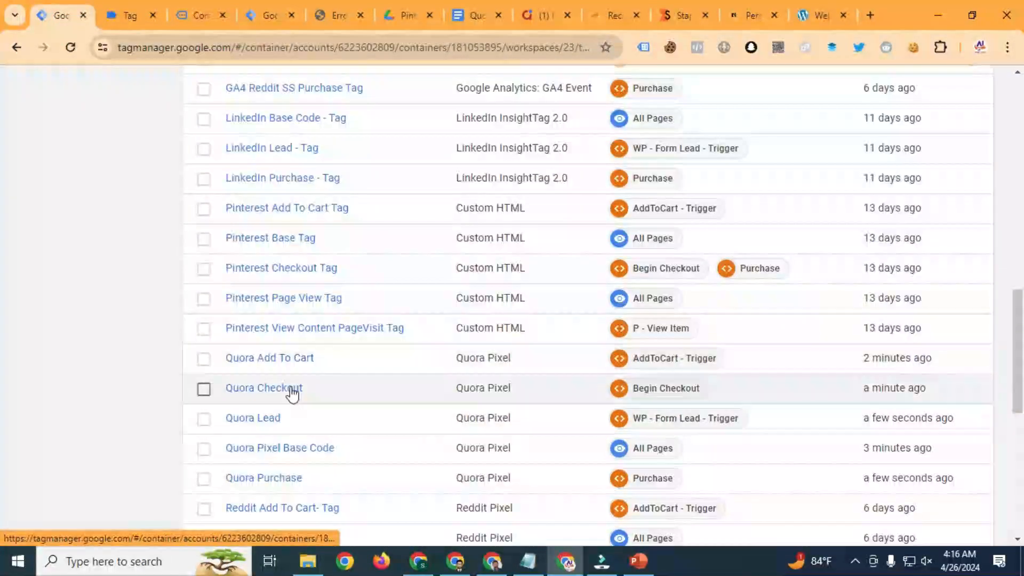
click(274, 358)
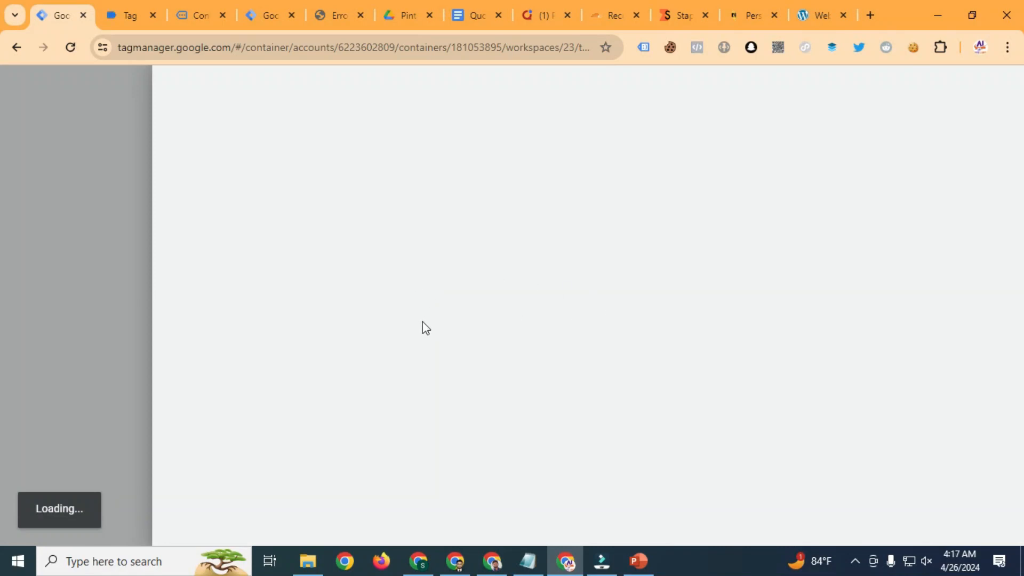
scroll(373, 297, down, 3)
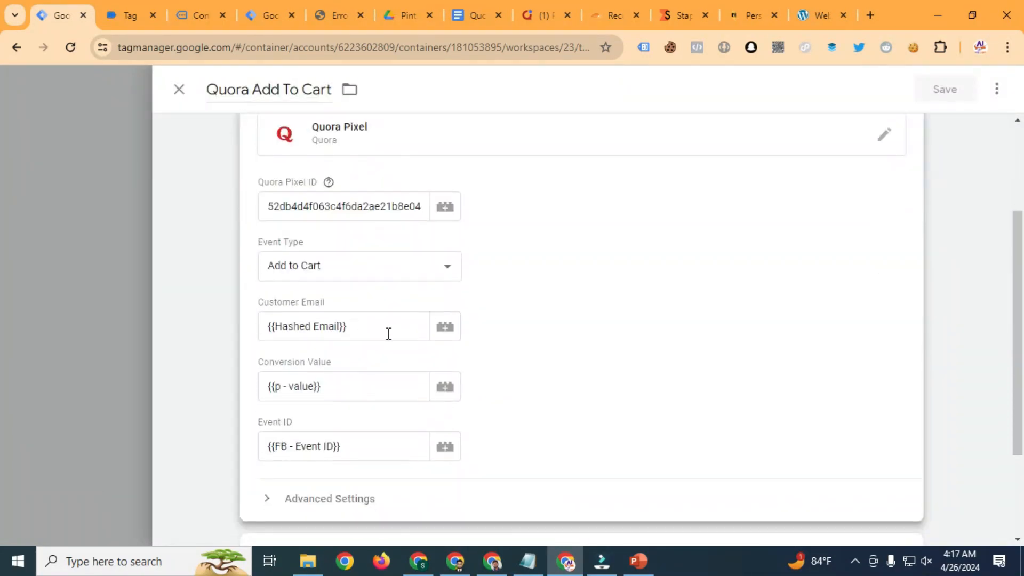
click(322, 266)
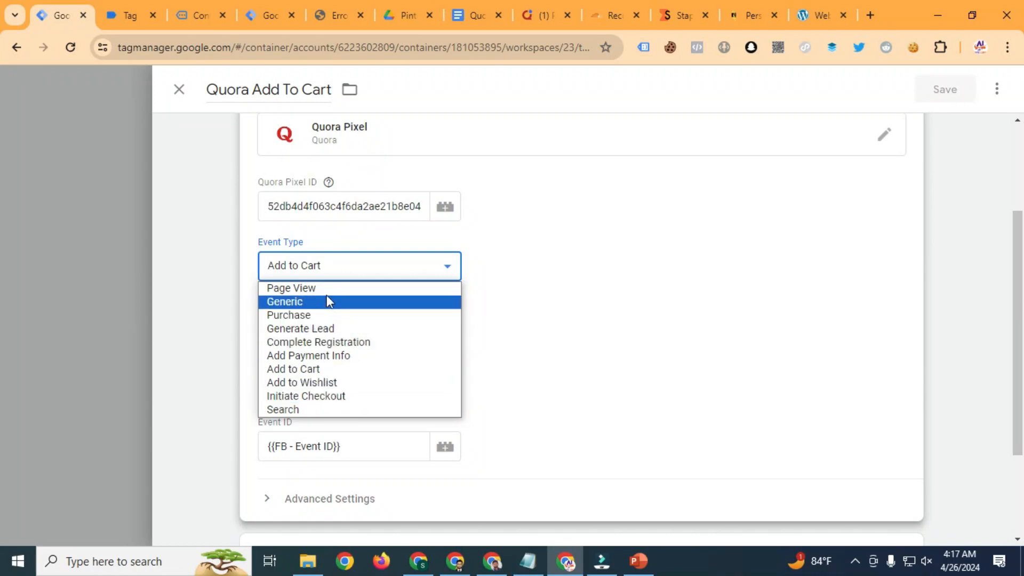
Step: Switch back to Quora Ads, start creating a custom event and look through its category options
click(539, 14)
scroll(773, 267, up, 2)
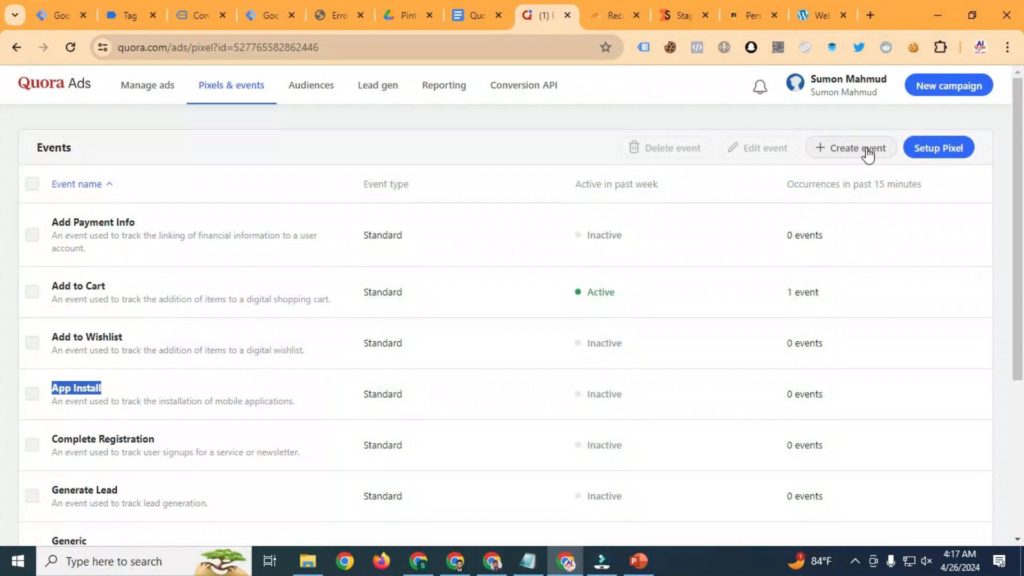
click(859, 152)
click(318, 245)
click(316, 319)
scroll(420, 372, down, 1)
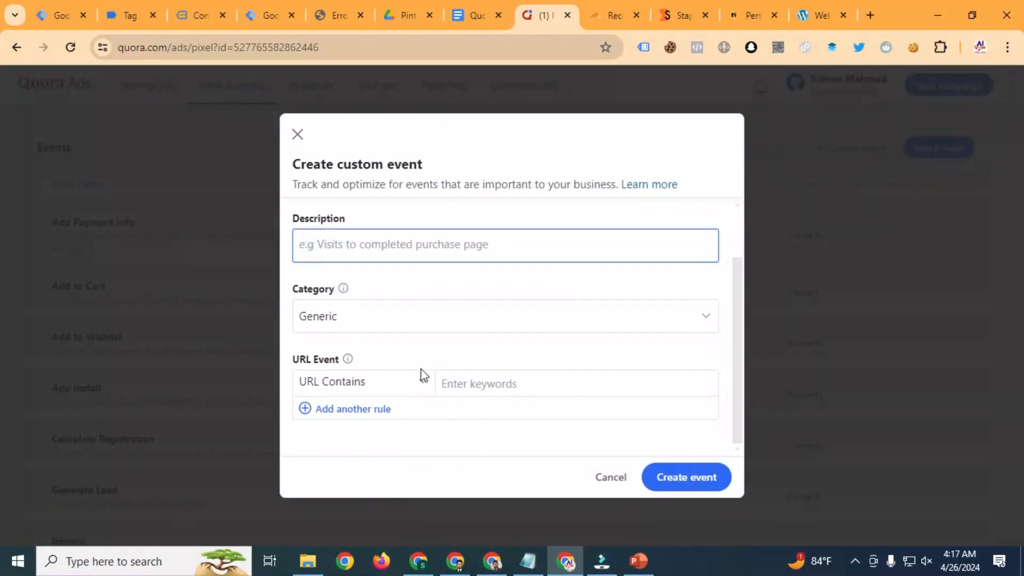
click(330, 325)
scroll(347, 393, down, 3)
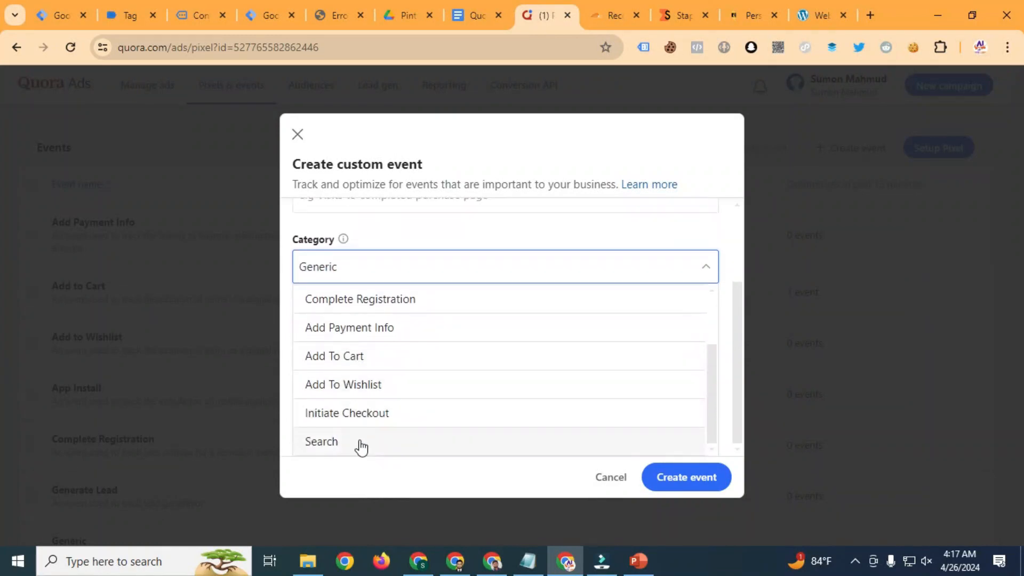
scroll(346, 299, up, 5)
click(453, 358)
scroll(493, 356, down, 1)
Step: Look through the custom event's URL Event rule options, try URL Equals, and cancel the event creation
click(399, 382)
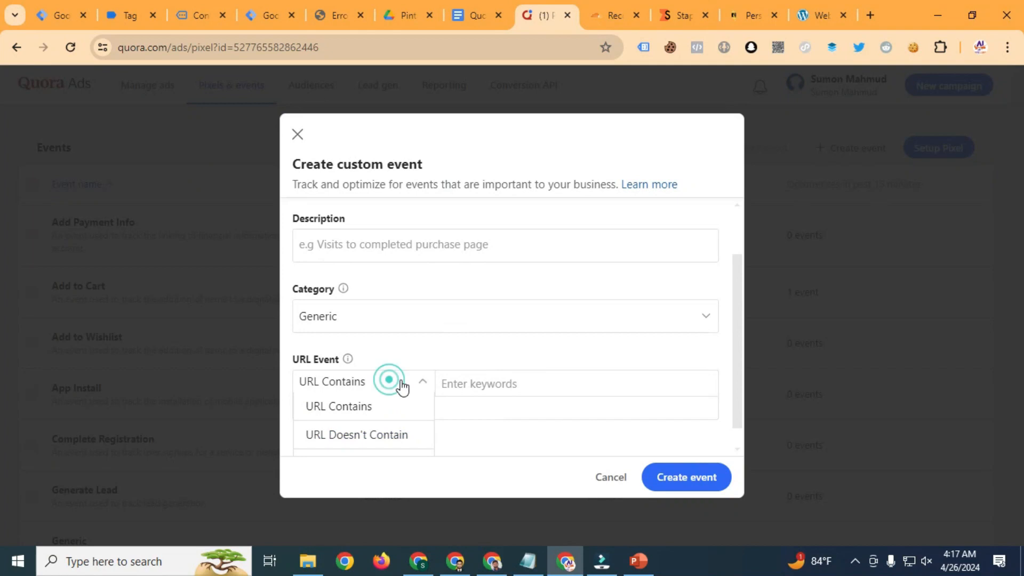
click(358, 405)
click(381, 394)
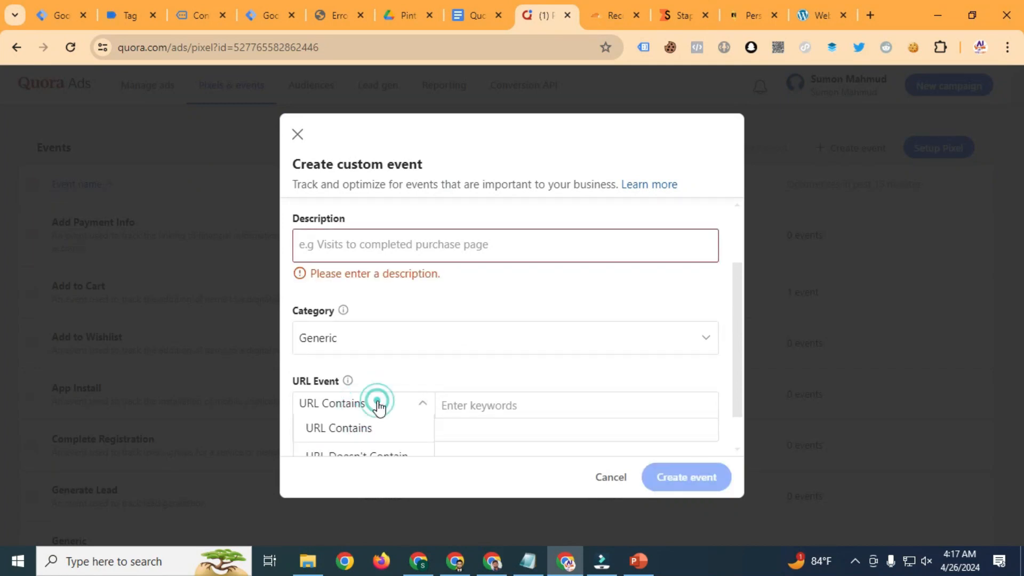
scroll(390, 446, down, 1)
click(338, 442)
click(356, 382)
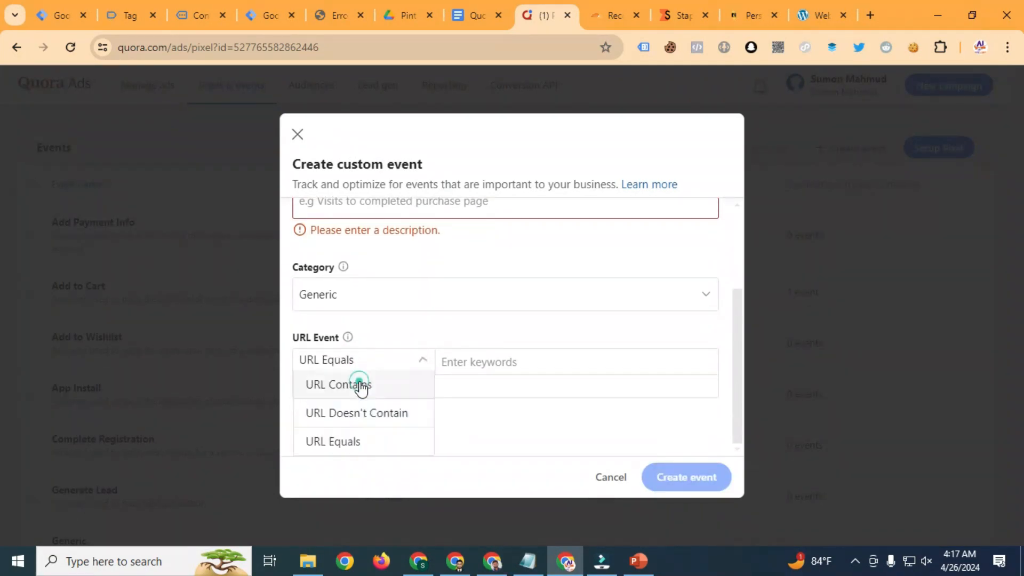
click(576, 365)
click(611, 480)
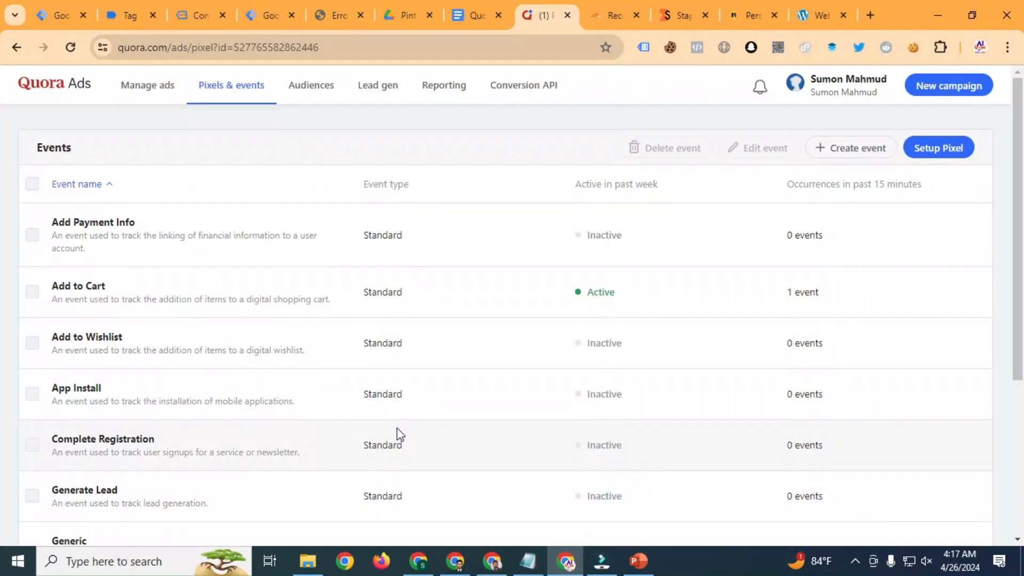
Step: Refresh the Quora events list twice and recheck the Generate Lead row
scroll(396, 427, down, 2)
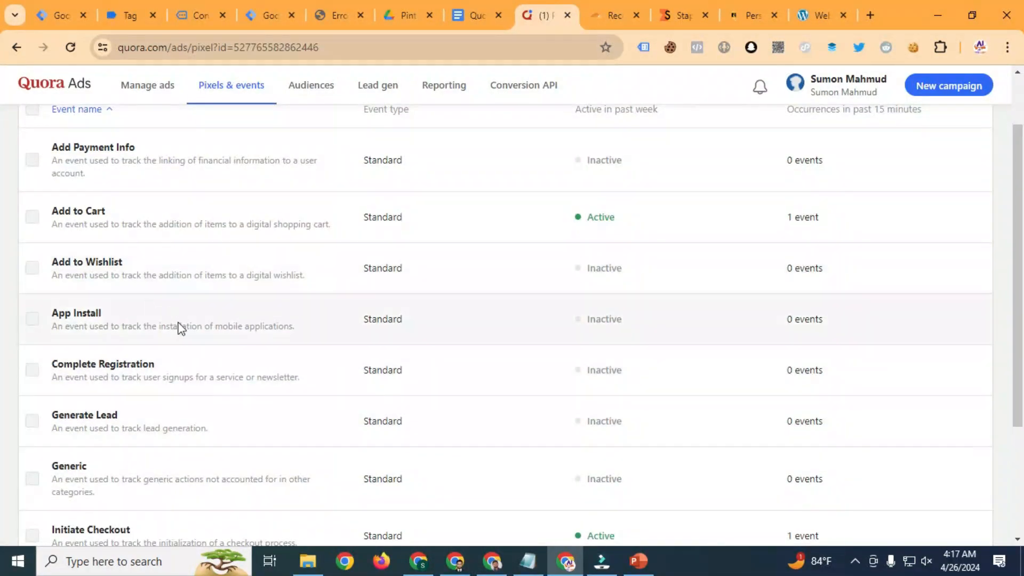
scroll(480, 373, down, 2)
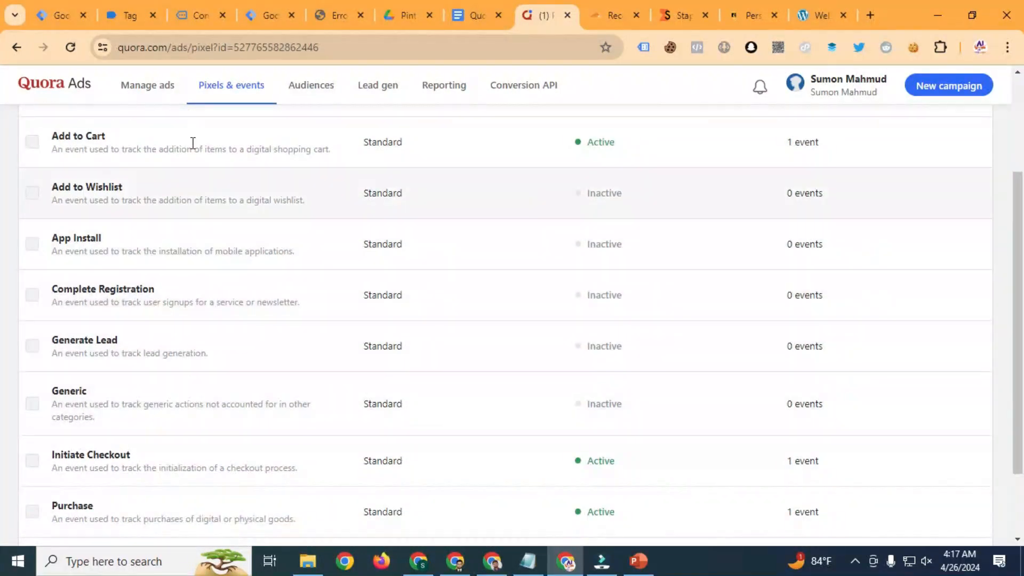
click(71, 48)
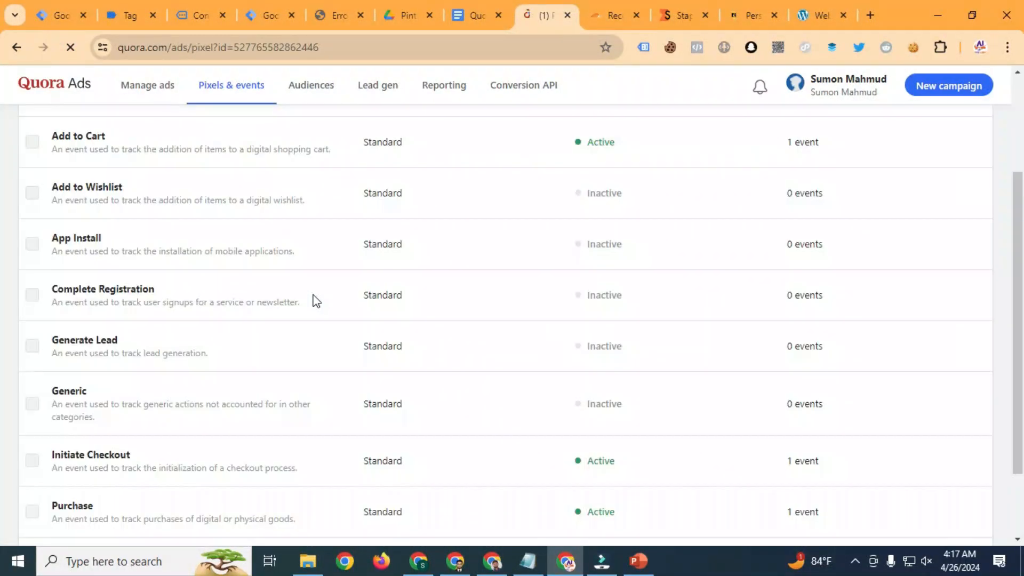
drag(824, 347, 44, 346)
click(134, 347)
click(71, 47)
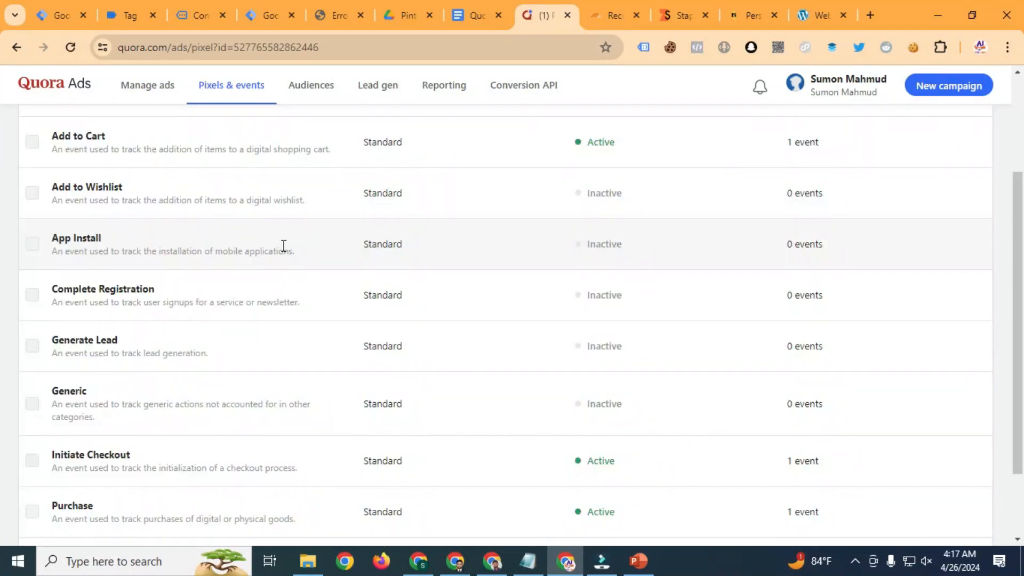
Step: Check the Initiate Checkout and Purchase statuses and the base pixel's event count, and refresh the events page
scroll(587, 392, down, 2)
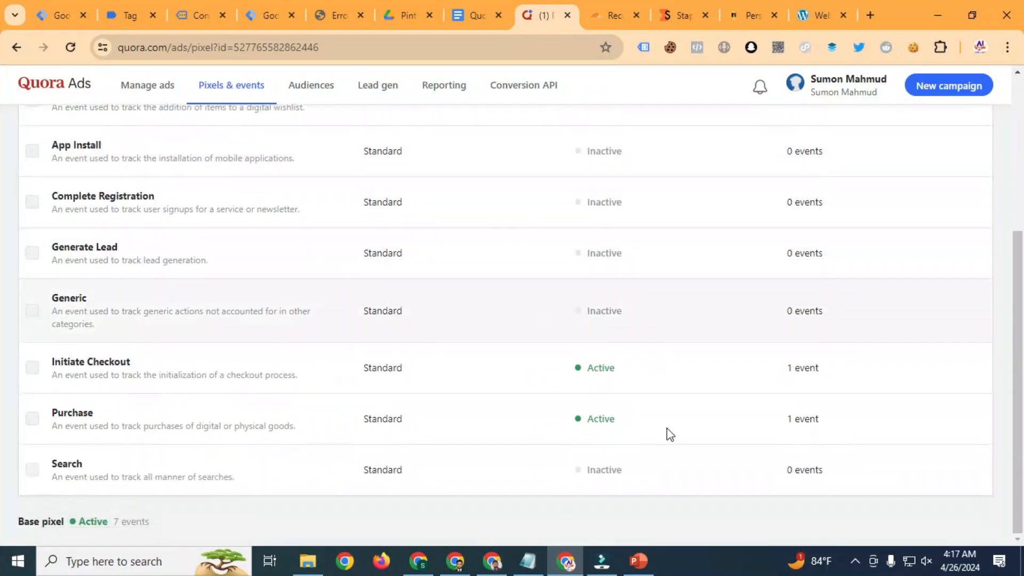
double_click(608, 419)
double_click(601, 368)
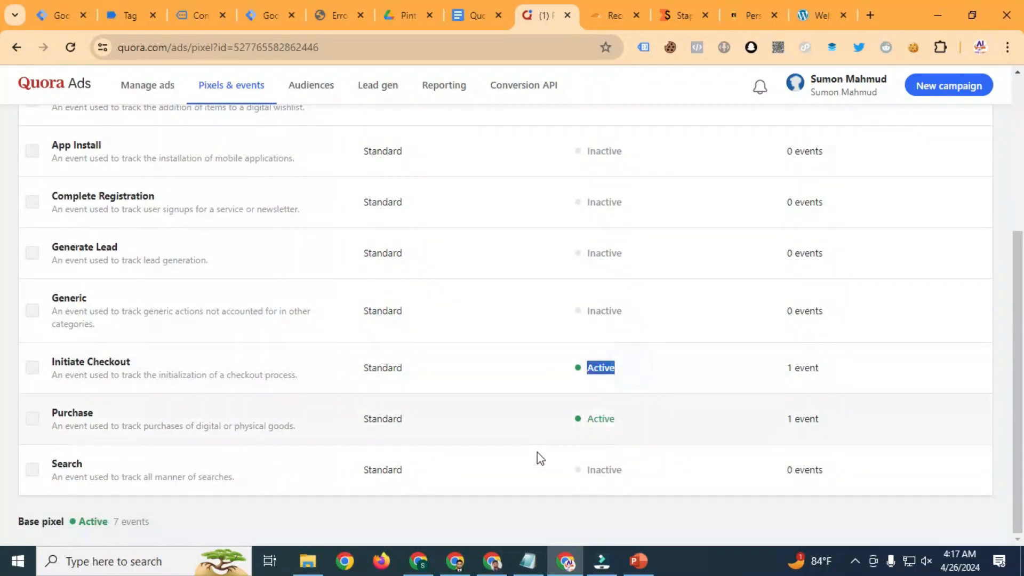
click(614, 432)
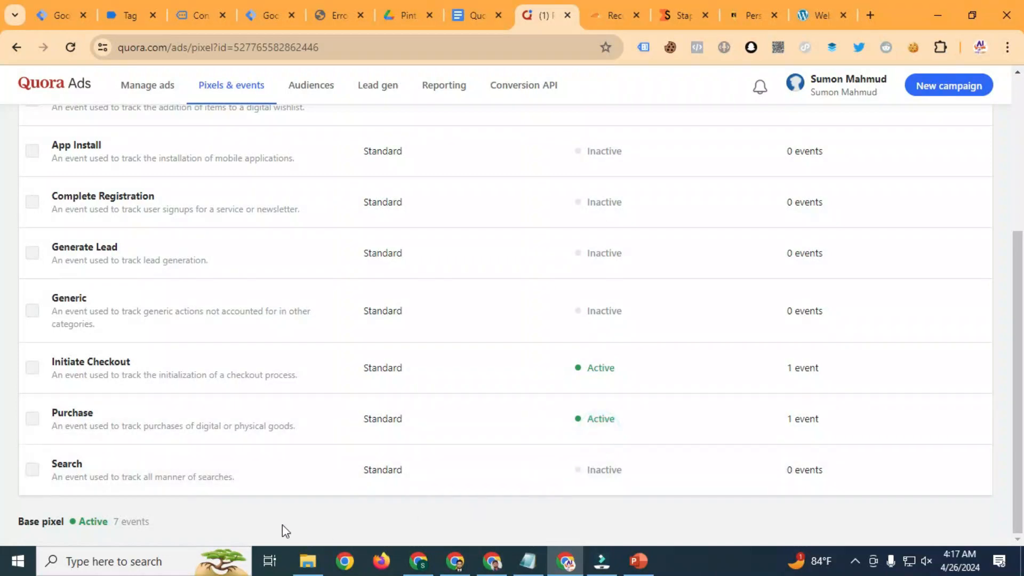
drag(158, 528, 115, 529)
scroll(430, 413, up, 3)
scroll(432, 413, up, 2)
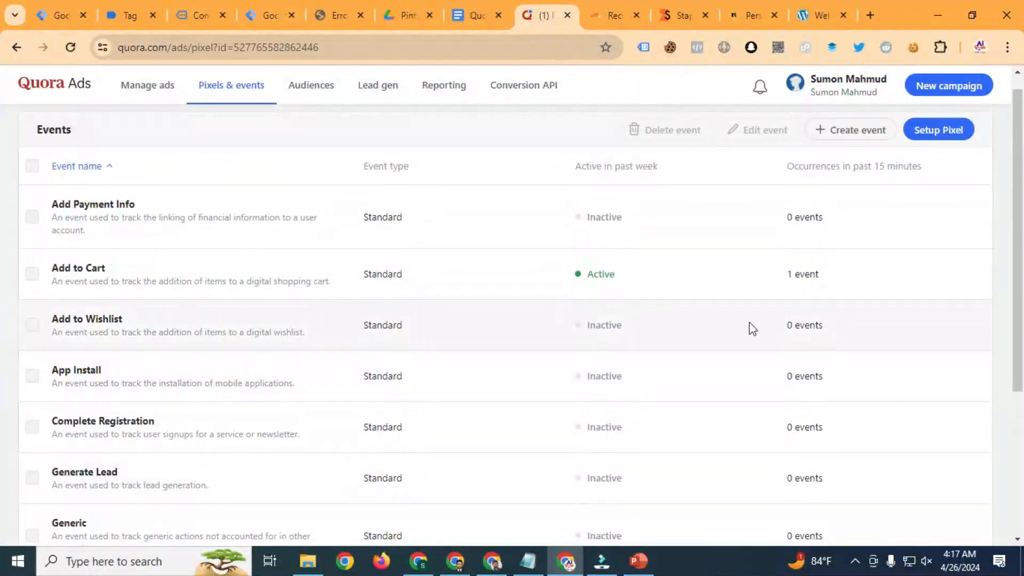
click(78, 49)
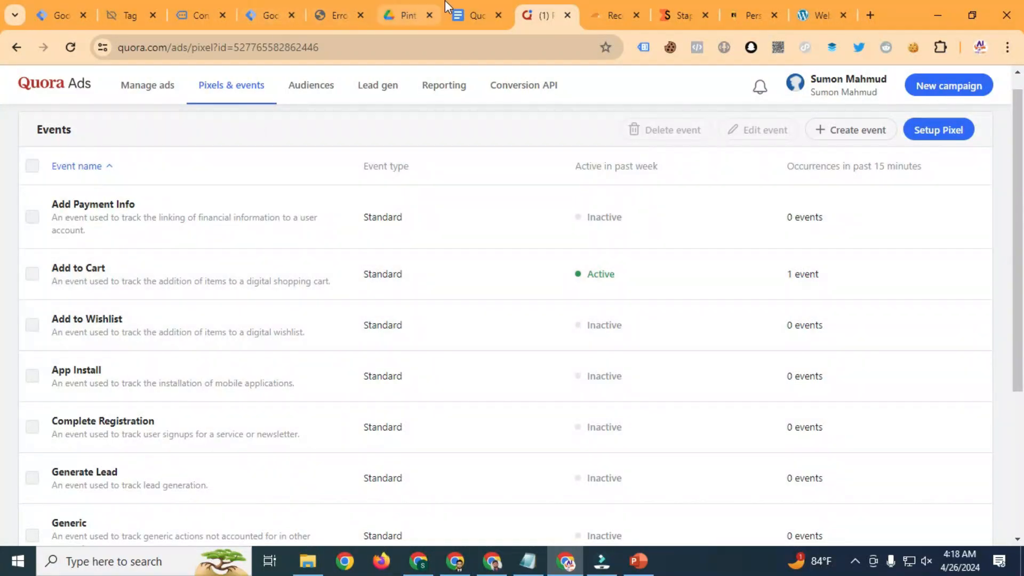
Step: Switch to the Quora Conversion Tracking document and add an empty multi-line parameter object {} after 'AddToCart' in the AddToCart script's track call
click(456, 19)
scroll(412, 392, down, 7)
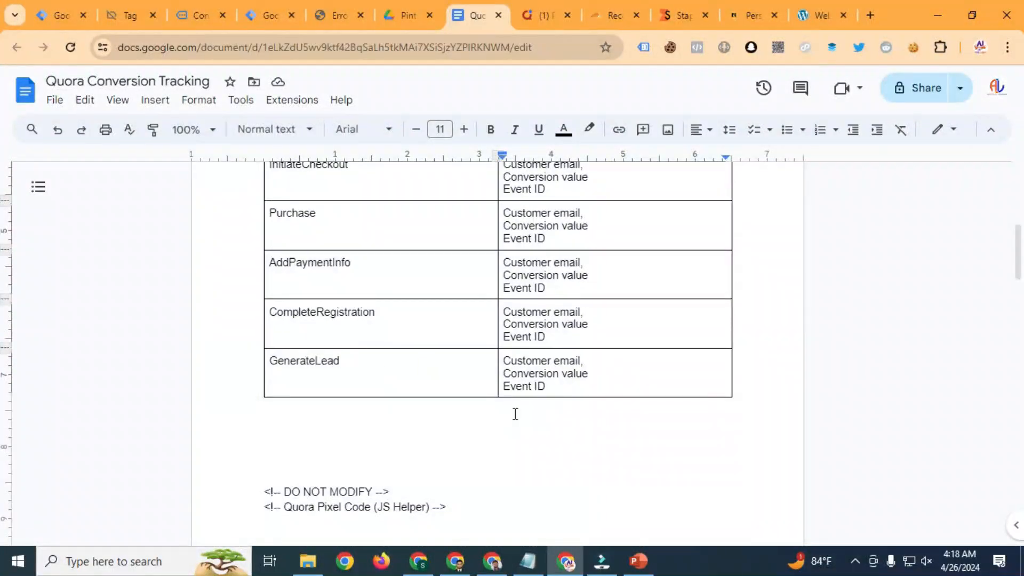
scroll(423, 411, down, 10)
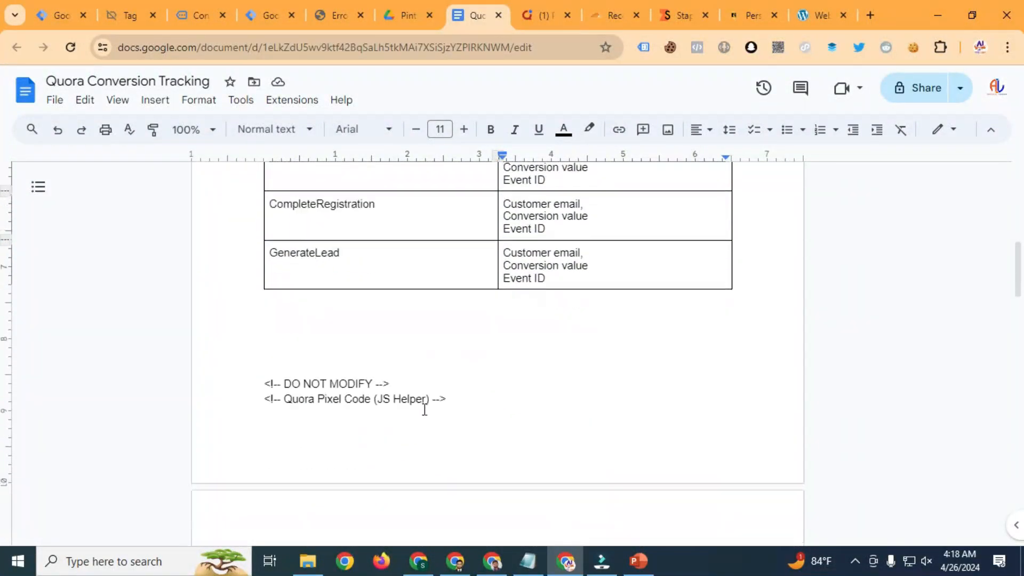
scroll(439, 344, down, 3)
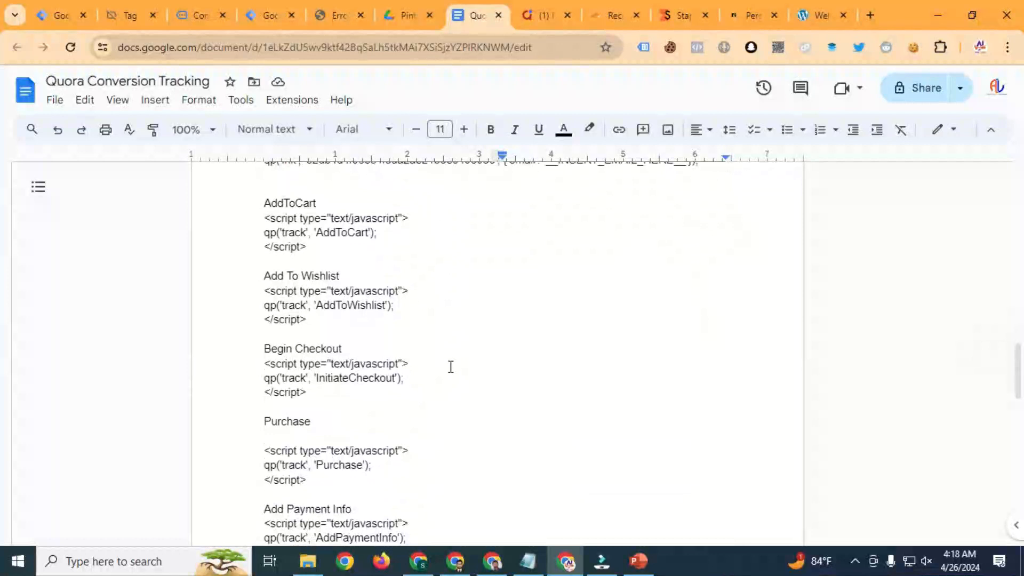
scroll(450, 366, up, 1)
drag(268, 329, 236, 276)
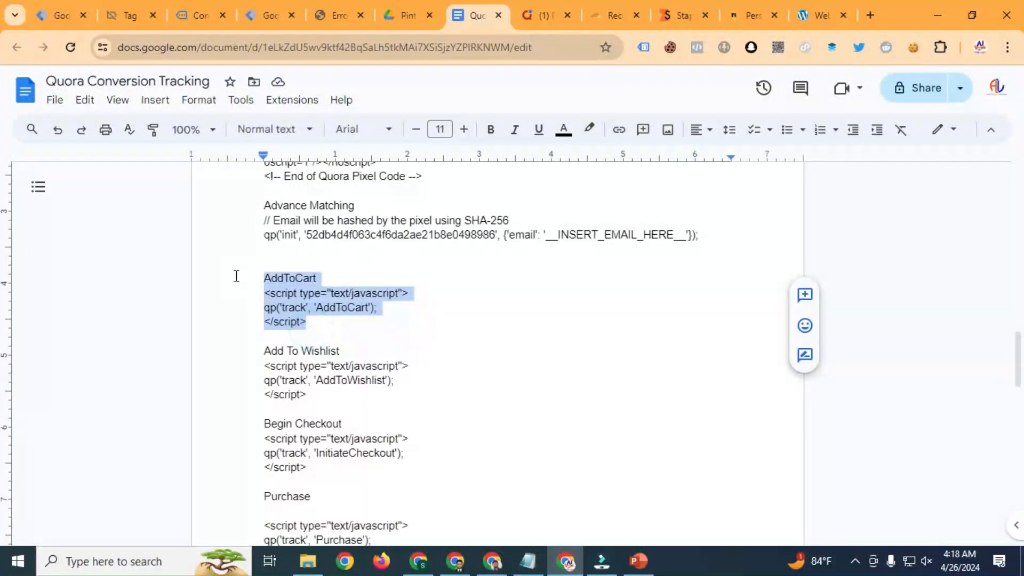
click(346, 309)
double_click(344, 307)
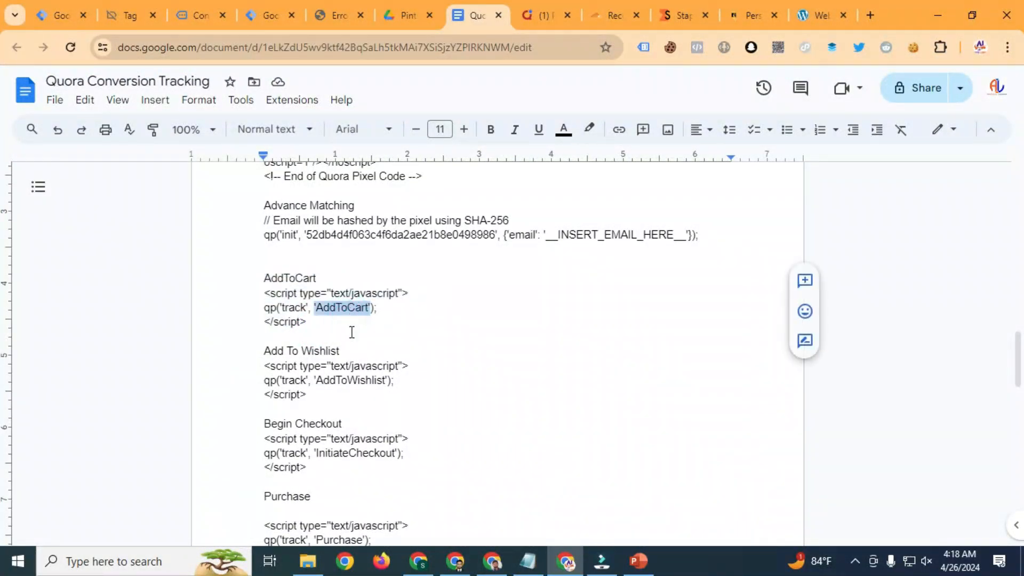
click(372, 312)
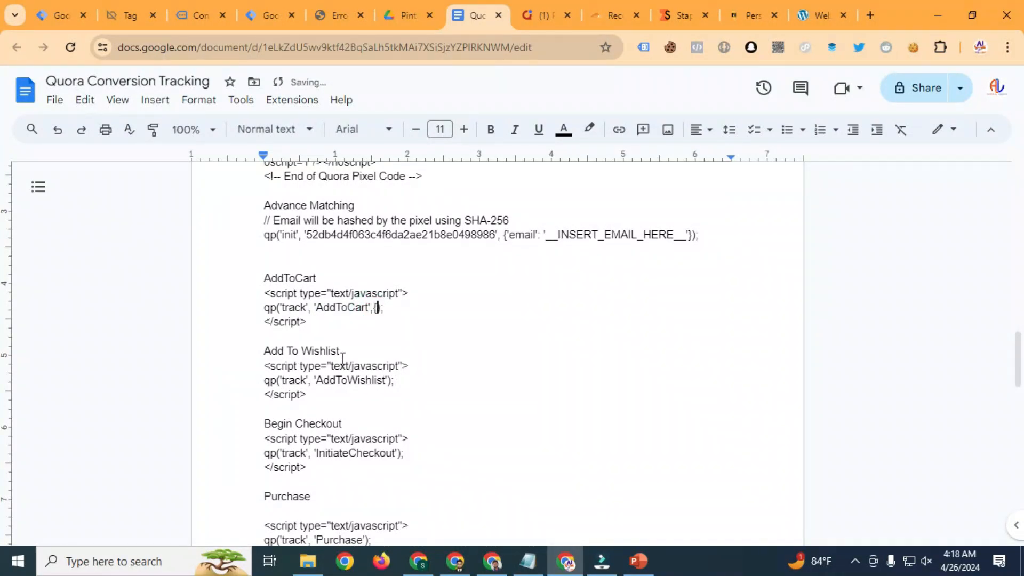
key(Return)
key(Return)
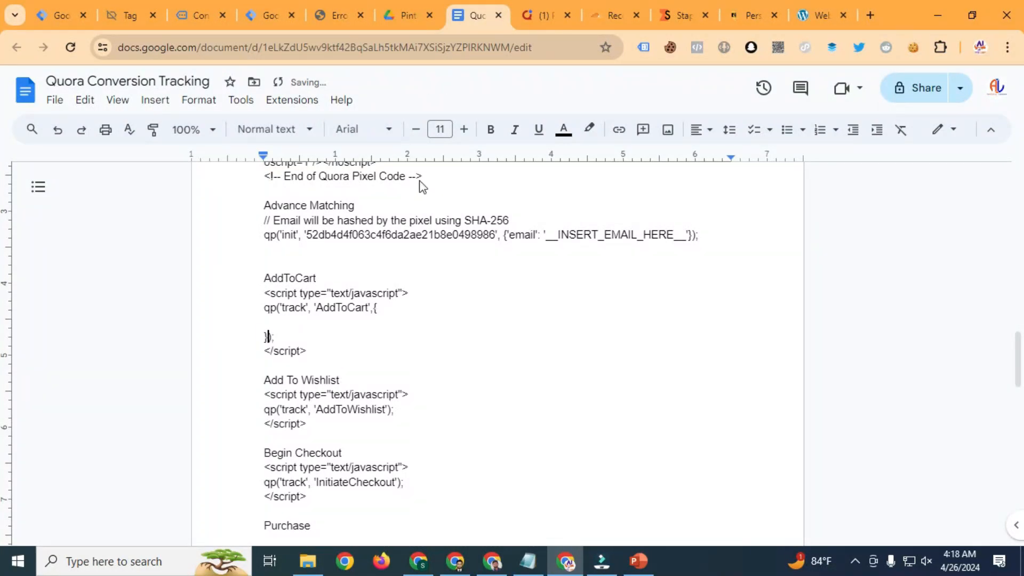
click(266, 321)
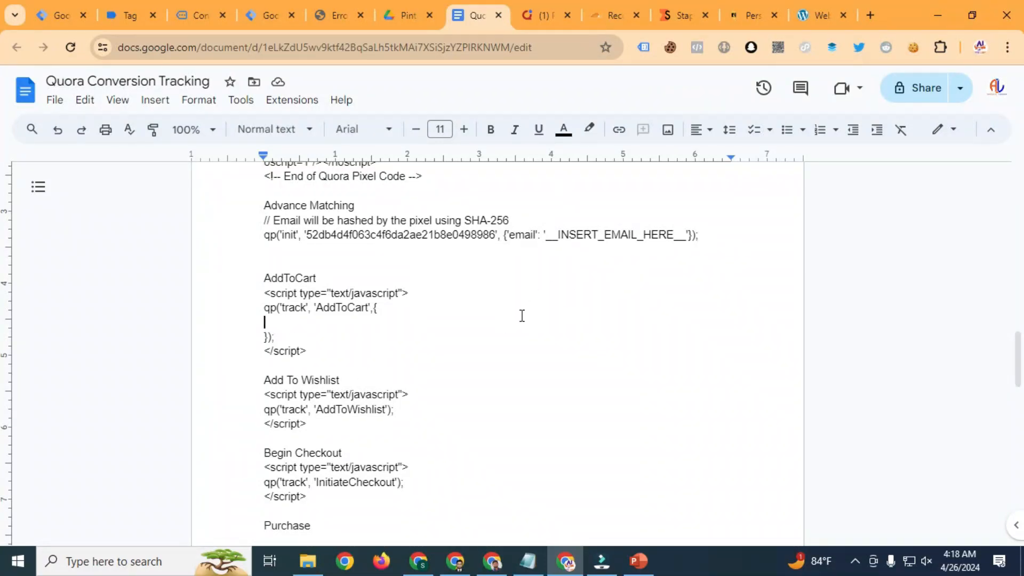
scroll(522, 315, up, 20)
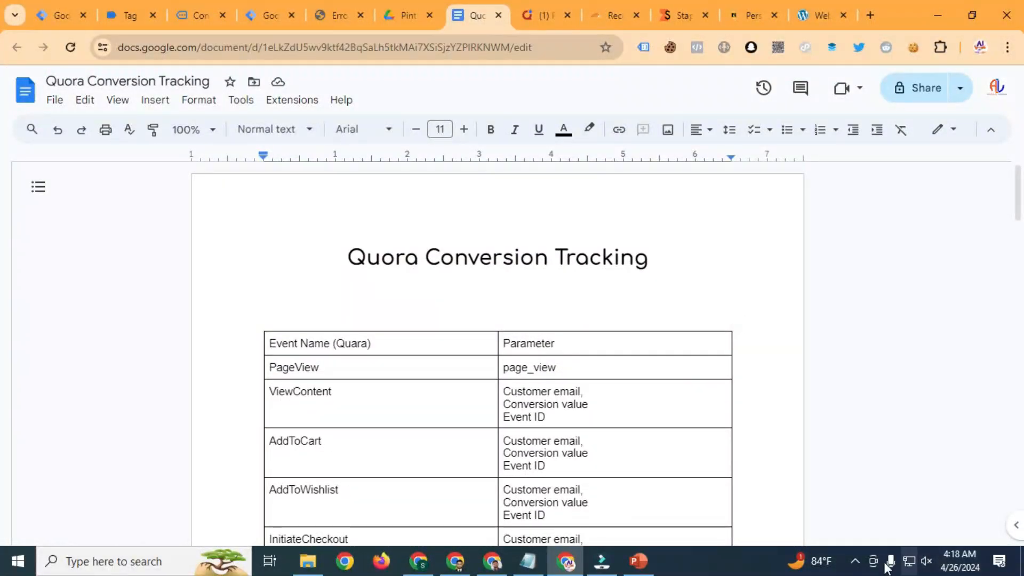
click(853, 558)
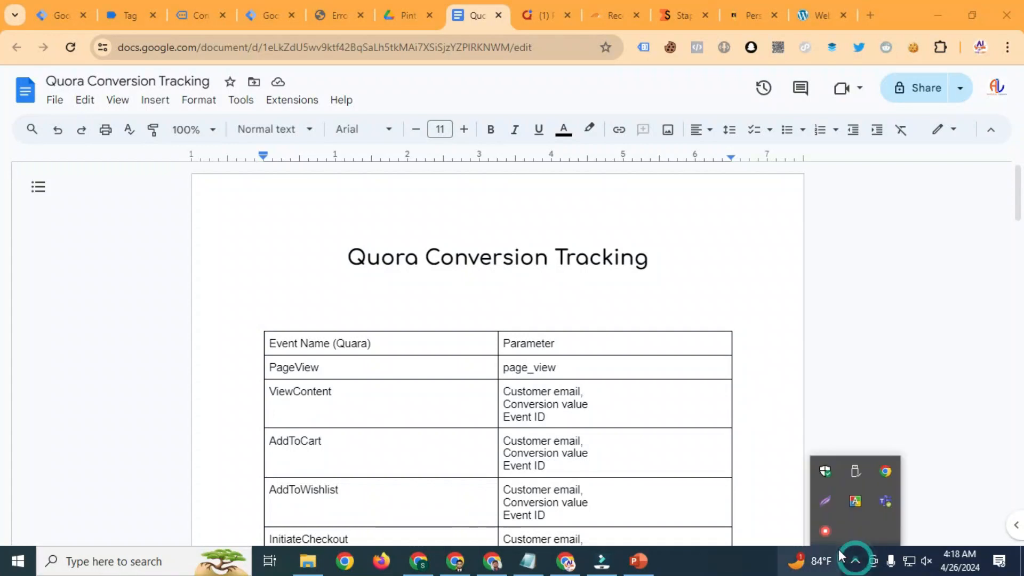